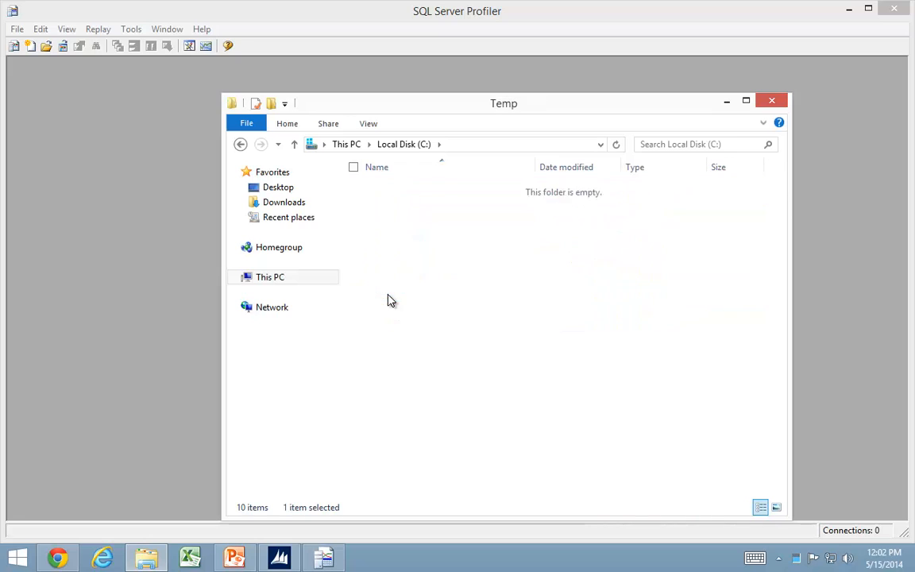
# Browse to the SQL Profiler folder in ES1.40.21 Easy Security to view its trace templates, and return to SQL Server Profiler.
pyautogui.doubleClick(394, 189)
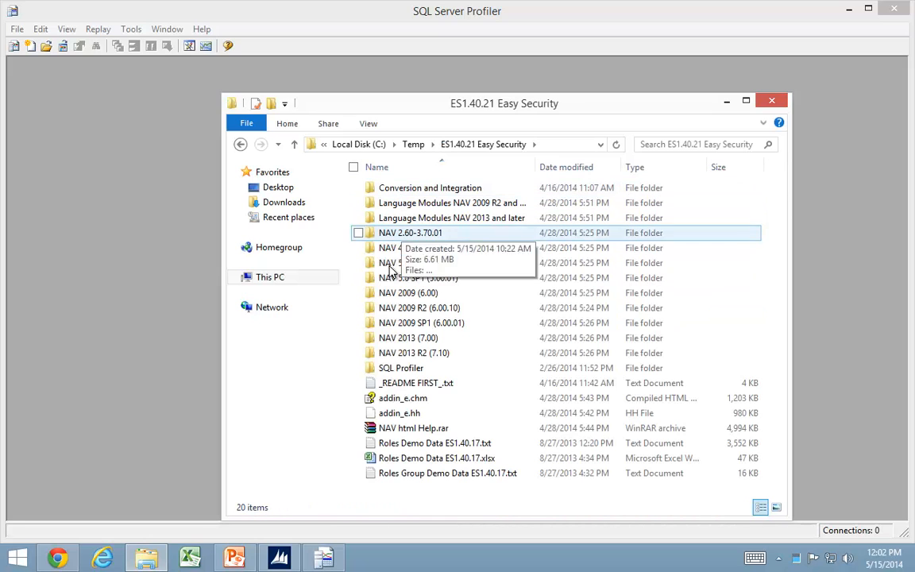
pyautogui.doubleClick(404, 370)
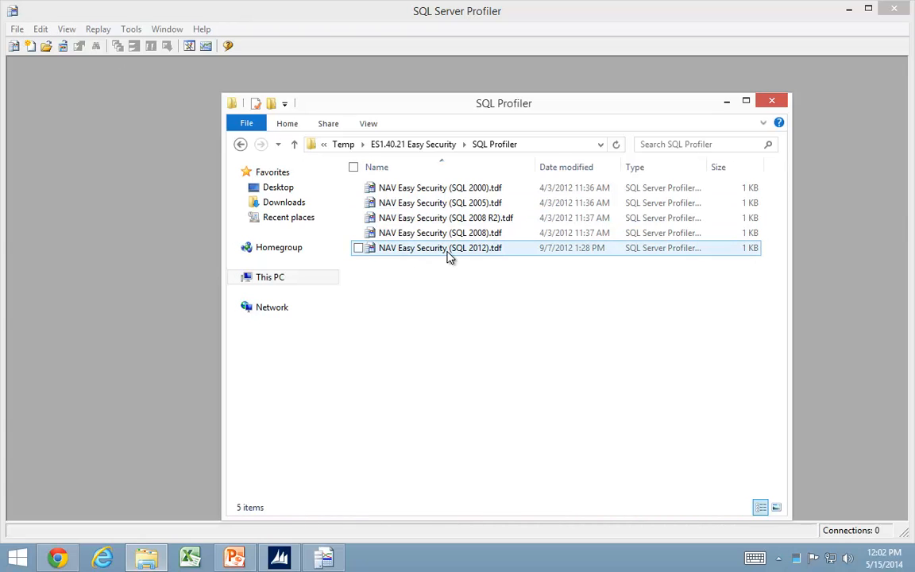
pyautogui.click(65, 17)
# Import the trace template NAV Easy Security (SQL 2012).tdf from C:\Temp\ES1.40.21 Easy Security\SQL Profiler.
pyautogui.click(16, 28)
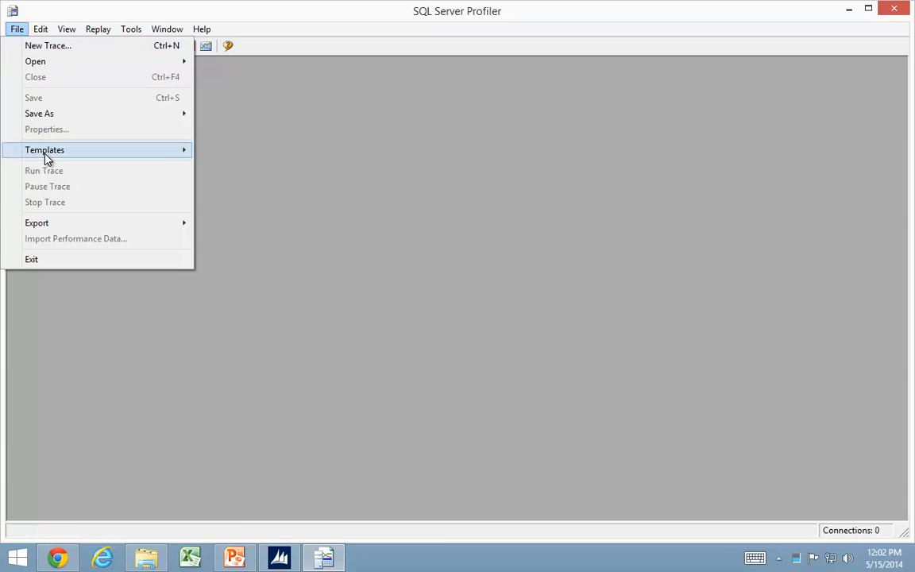
pyautogui.moveTo(45, 155)
pyautogui.click(243, 187)
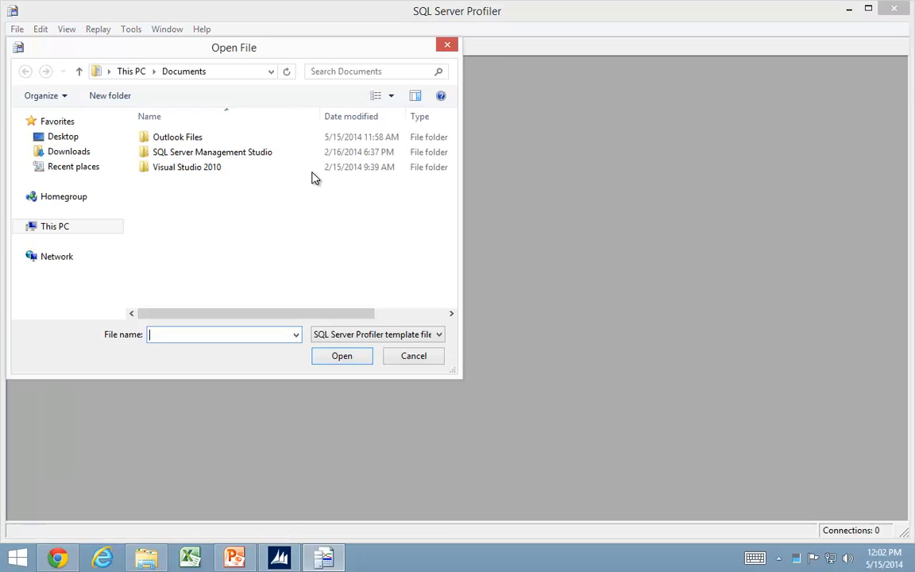
pyautogui.click(85, 229)
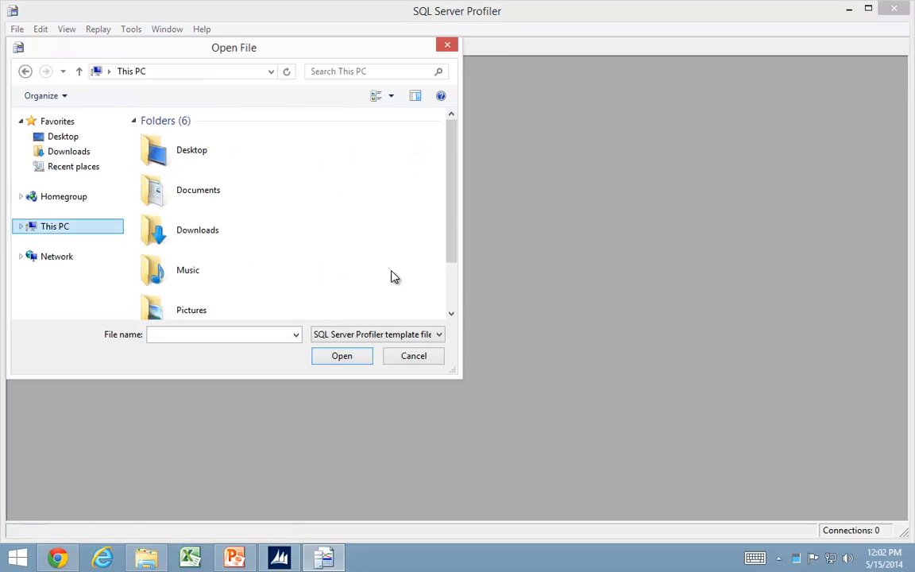
pyautogui.scroll(-3, 420, 290)
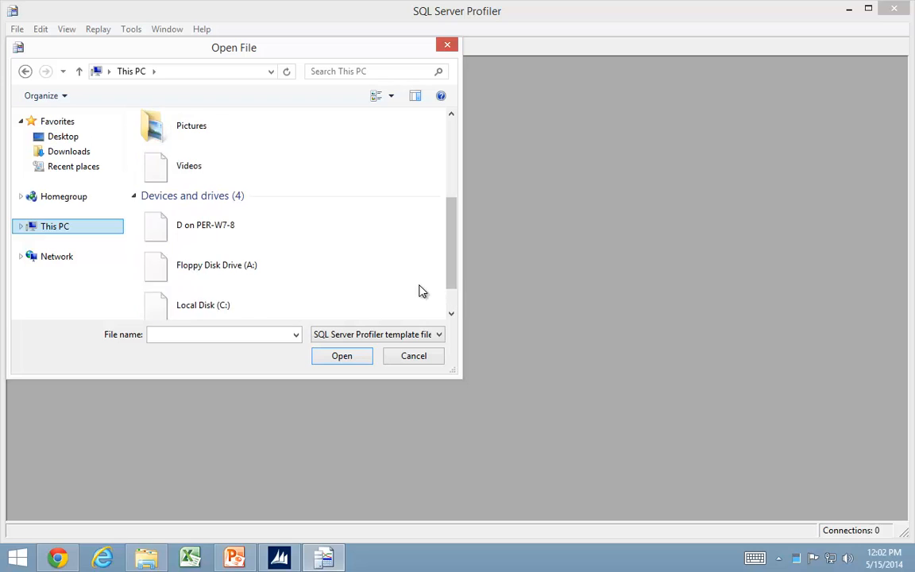
pyautogui.doubleClick(182, 265)
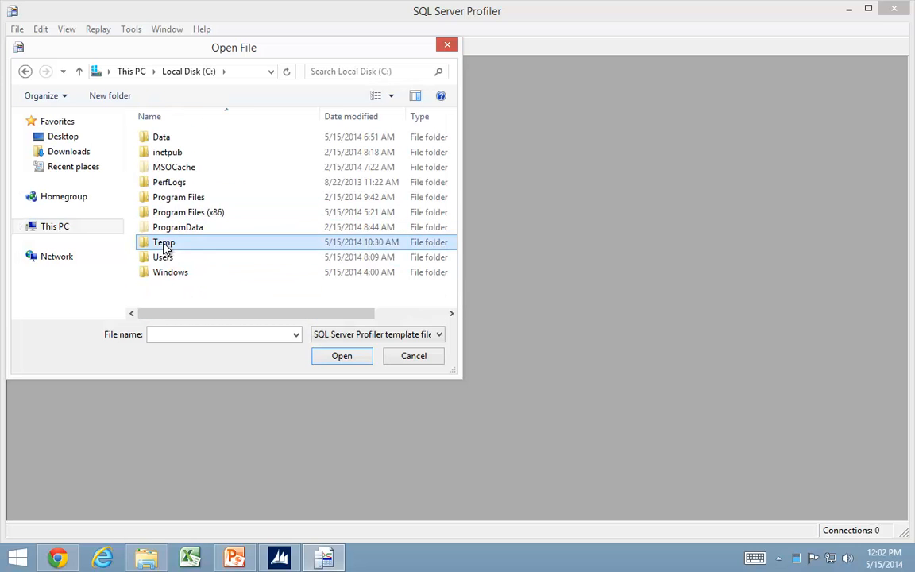
pyautogui.doubleClick(164, 242)
pyautogui.doubleClick(162, 139)
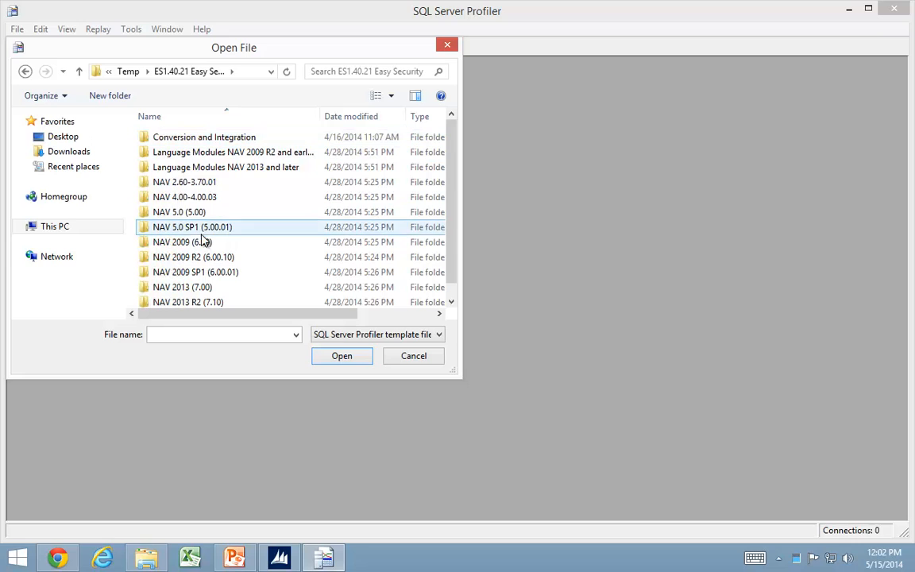
pyautogui.scroll(-1, 215, 240)
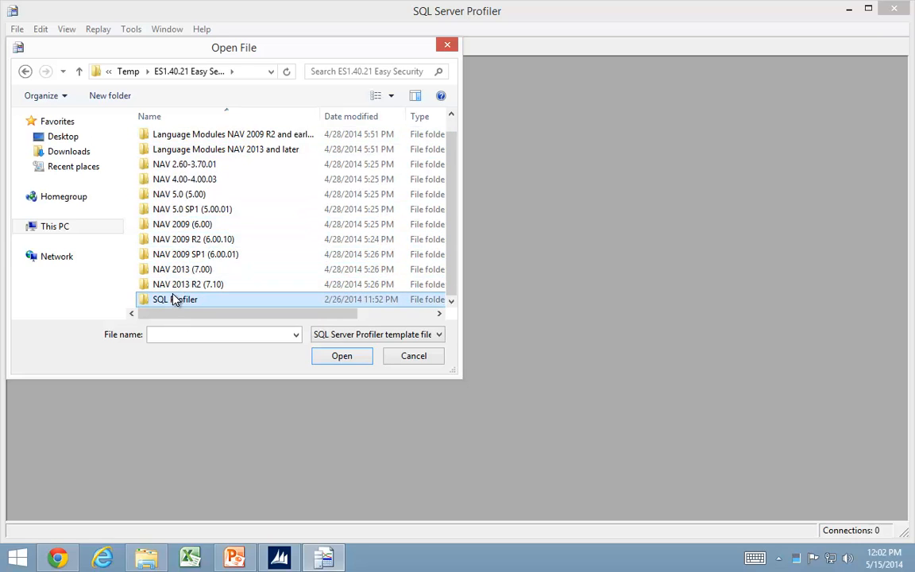
pyautogui.doubleClick(175, 299)
pyautogui.click(222, 198)
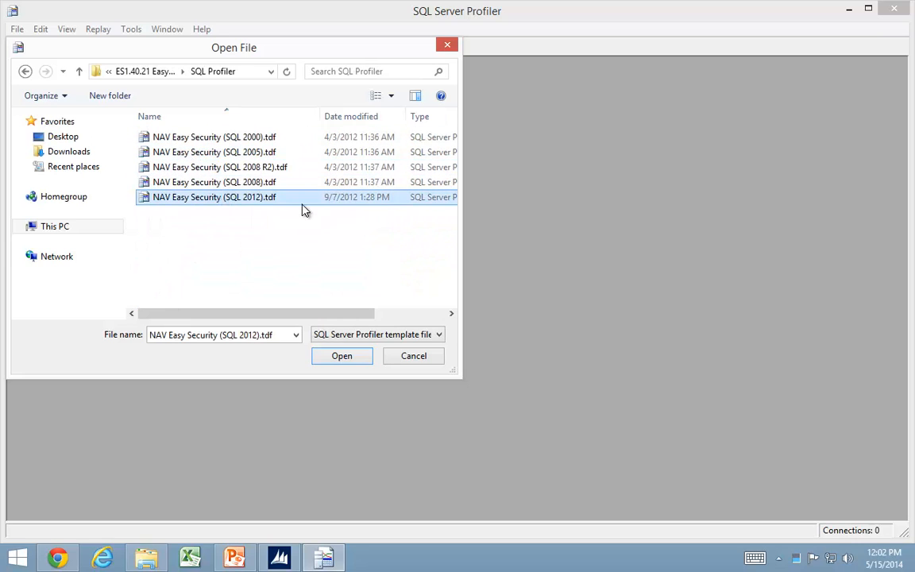
pyautogui.click(341, 356)
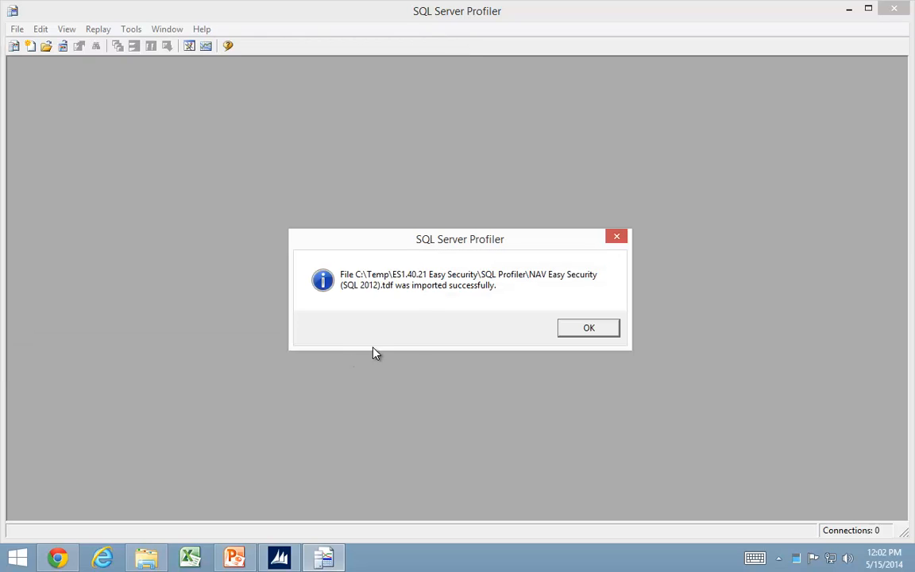
pyautogui.click(589, 332)
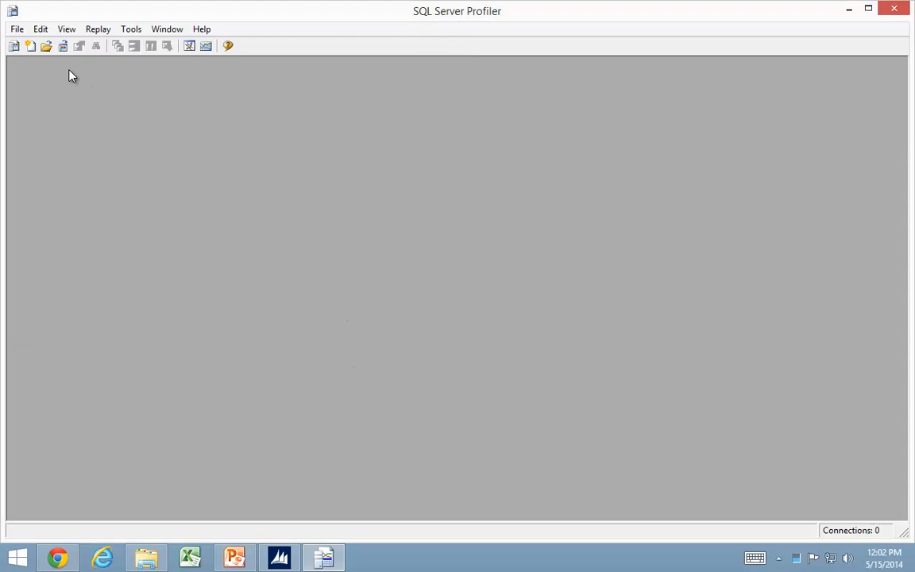
# Make the NAV Easy Security (SQL 2012) template the default for Microsoft SQL Server 2012 and save the template properties.
pyautogui.click(18, 31)
pyautogui.moveTo(42, 149)
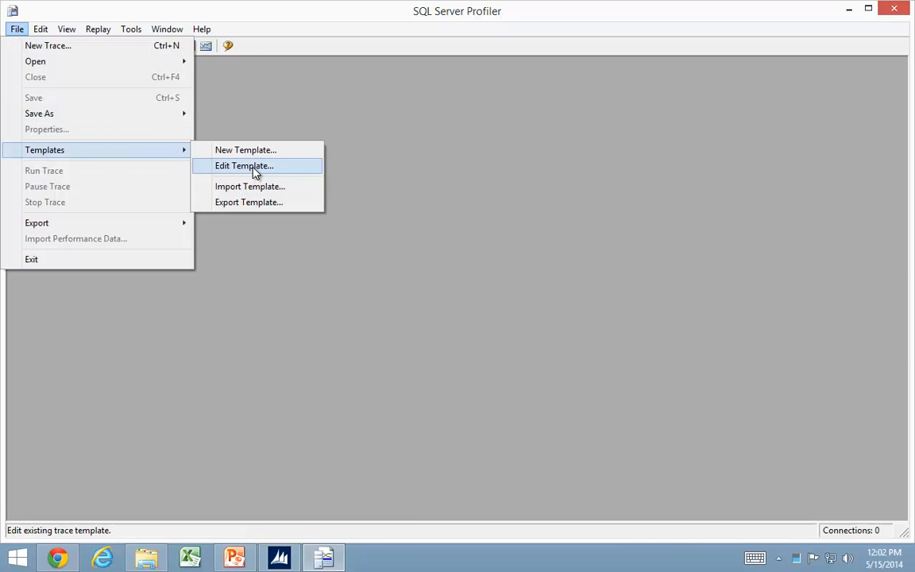
pyautogui.click(255, 167)
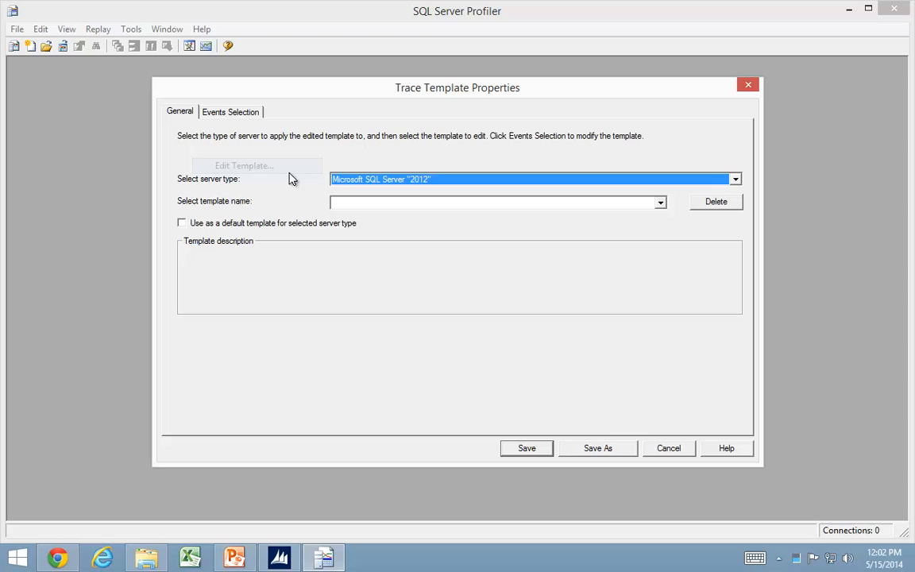
pyautogui.click(662, 205)
pyautogui.click(428, 215)
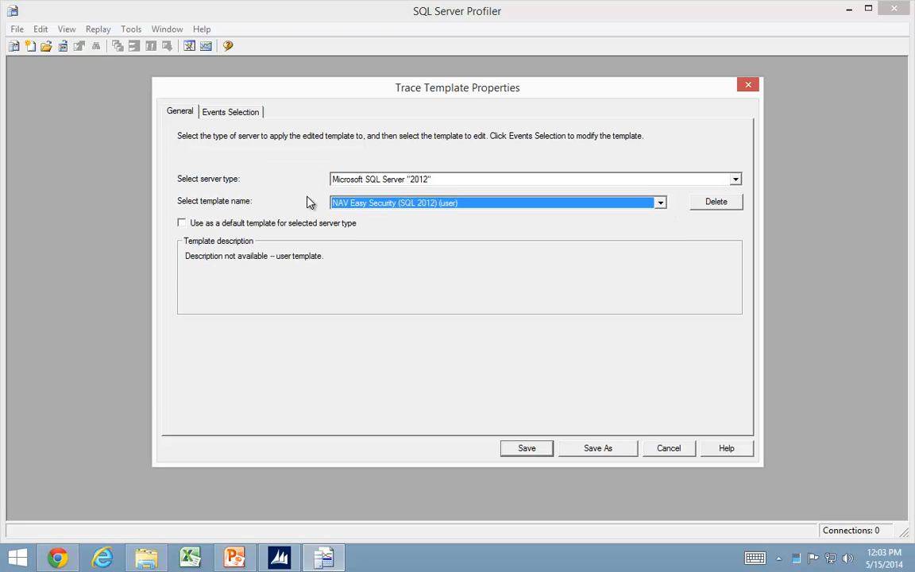
pyautogui.click(181, 223)
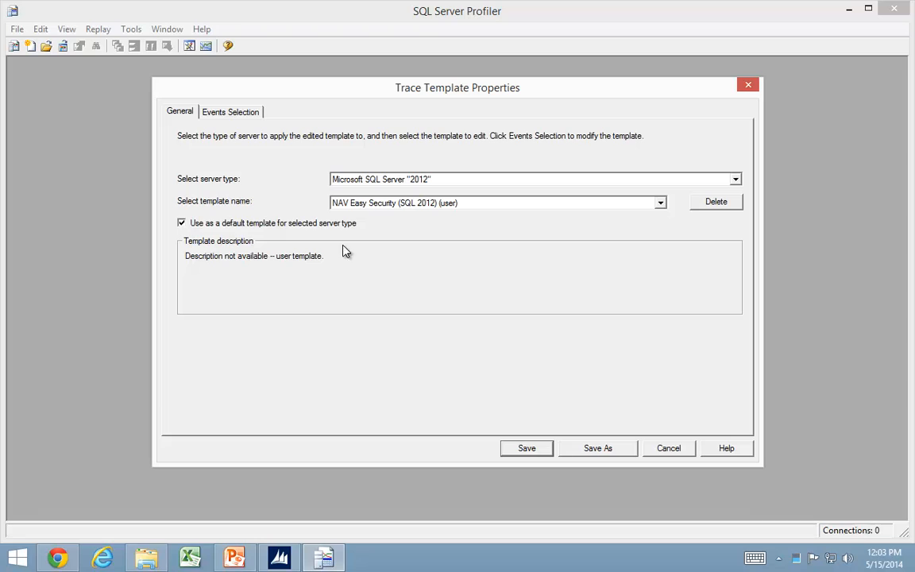
pyautogui.click(539, 451)
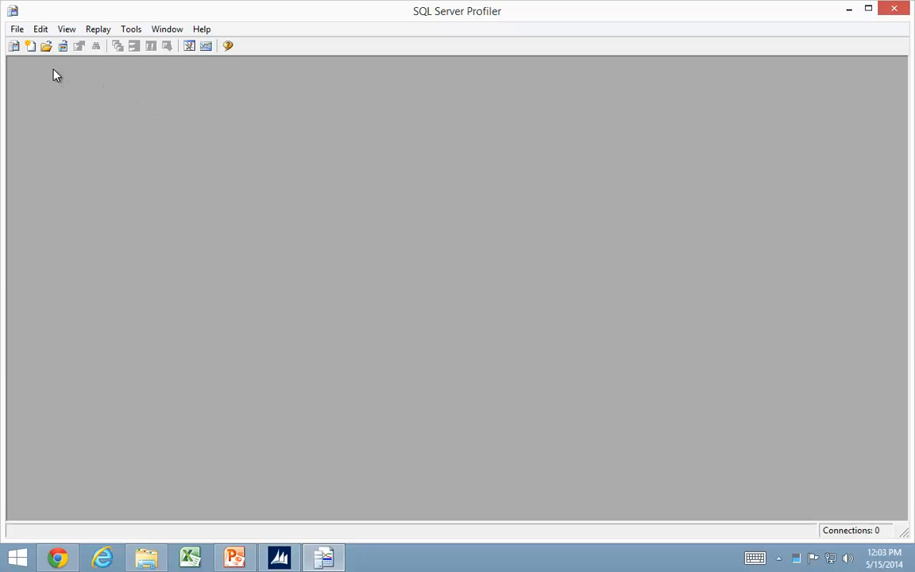
# Create a new trace connected to the DEMO\NAVDEMO database engine with Windows Authentication.
pyautogui.click(17, 32)
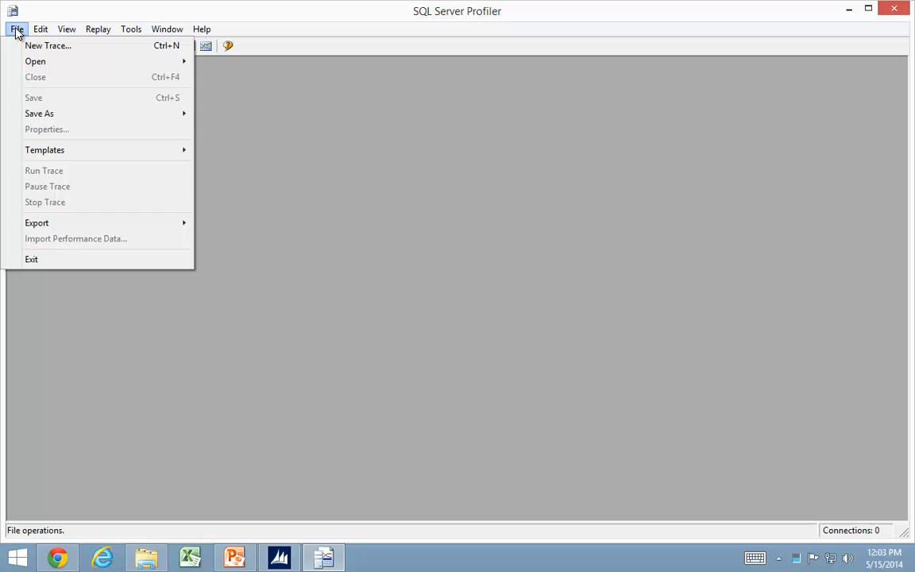
pyautogui.click(48, 47)
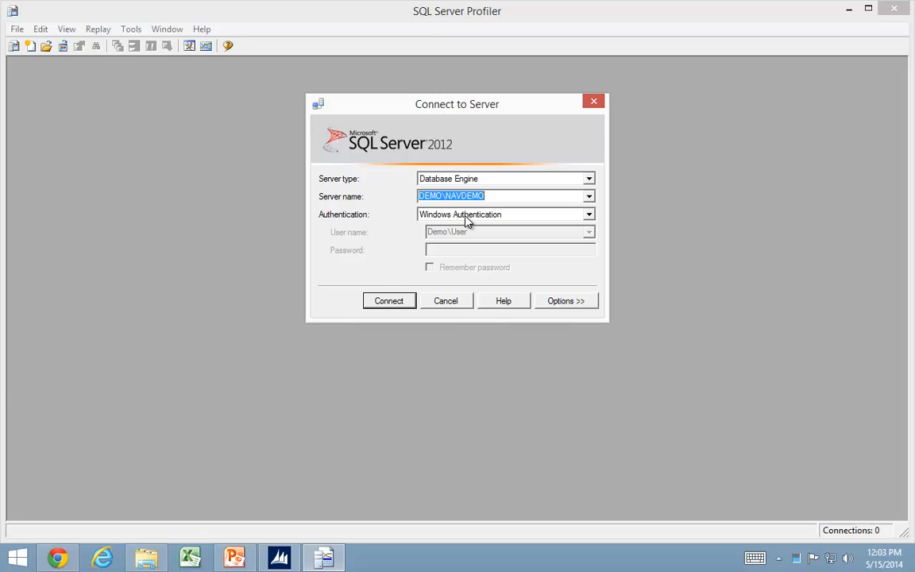
pyautogui.click(394, 302)
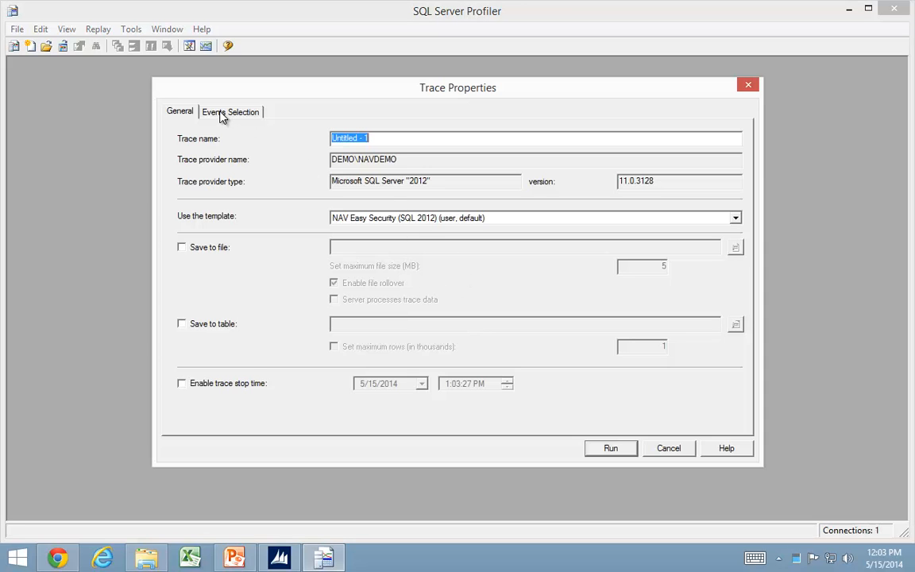
# Review the column filters of the new trace's event selection and run the trace.
pyautogui.click(223, 115)
pyautogui.click(685, 405)
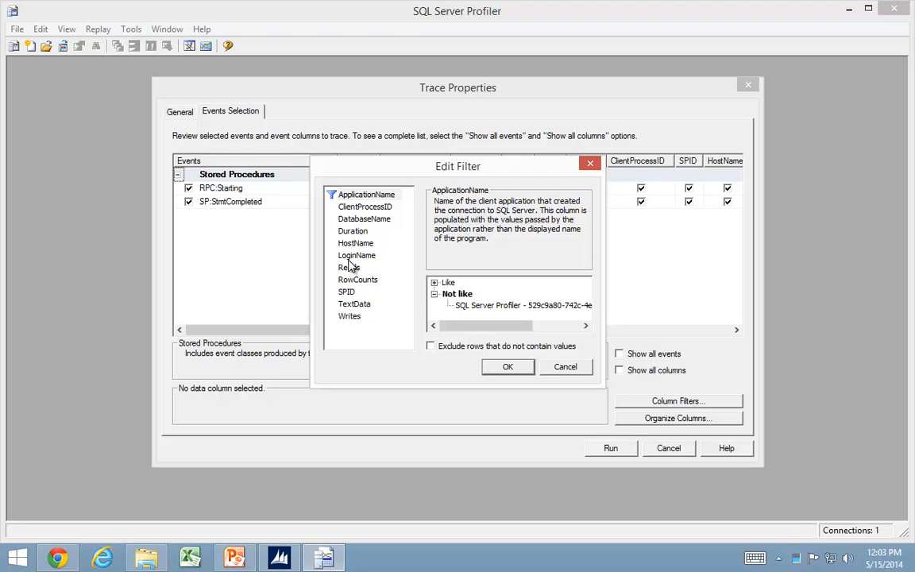
pyautogui.click(509, 366)
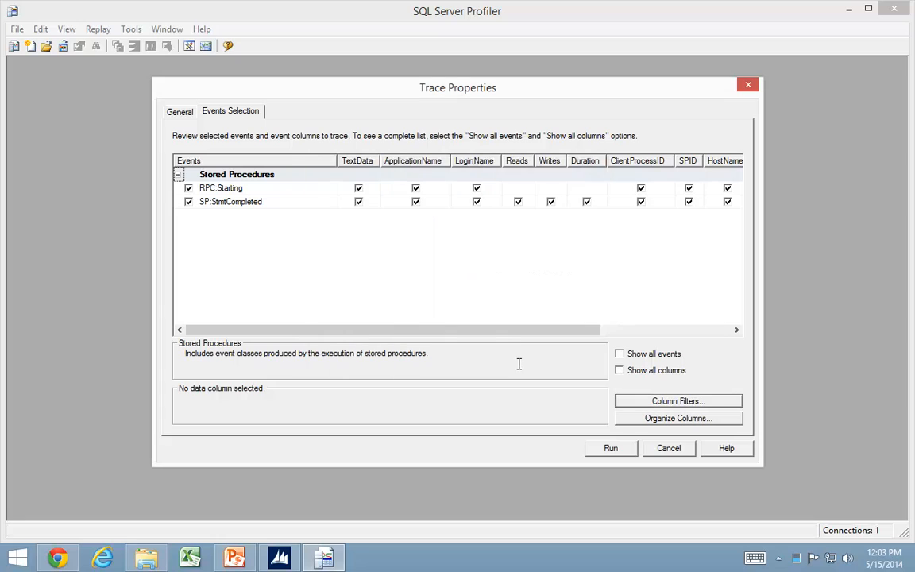
pyautogui.click(611, 448)
pyautogui.click(128, 125)
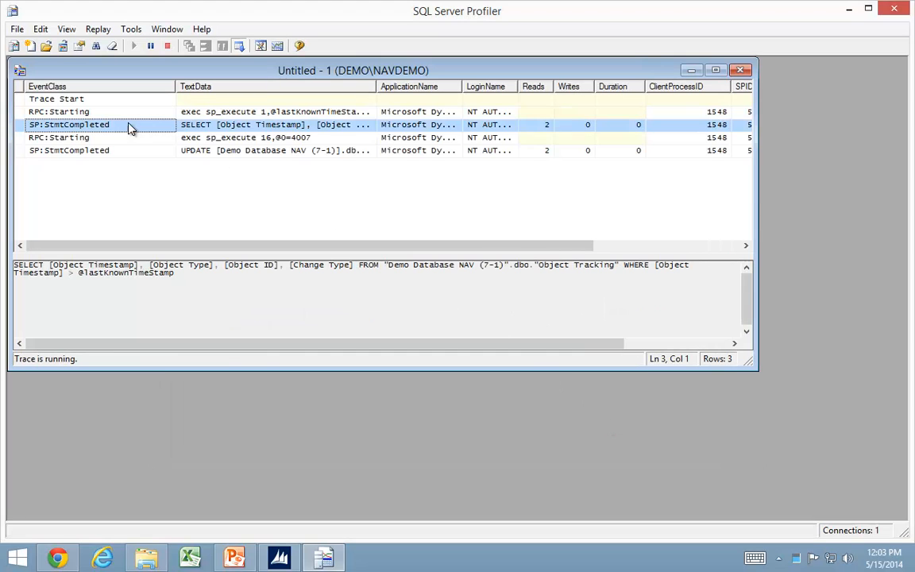
# Switch to Microsoft Dynamics NAV and open the Customers list from the Order Processing section of Sales & Marketing.
pyautogui.click(279, 558)
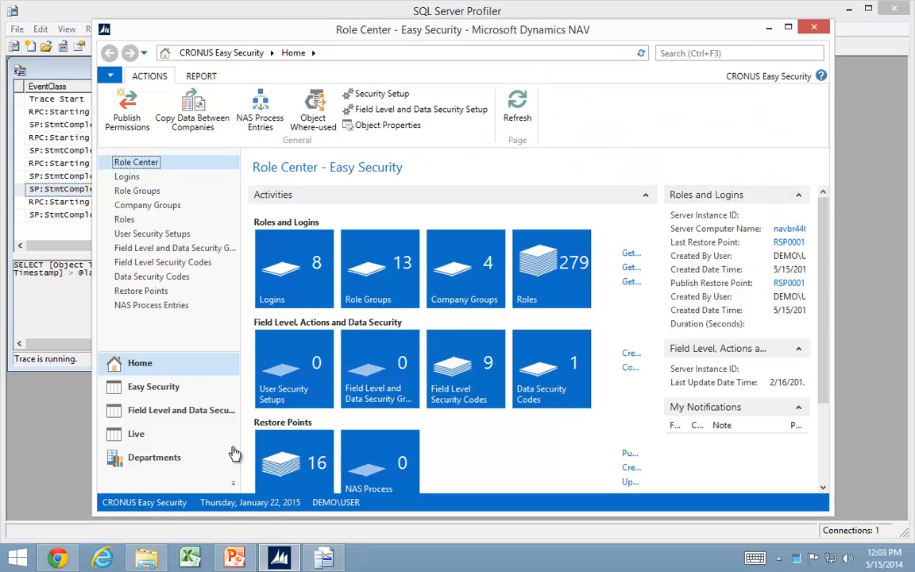
pyautogui.click(154, 458)
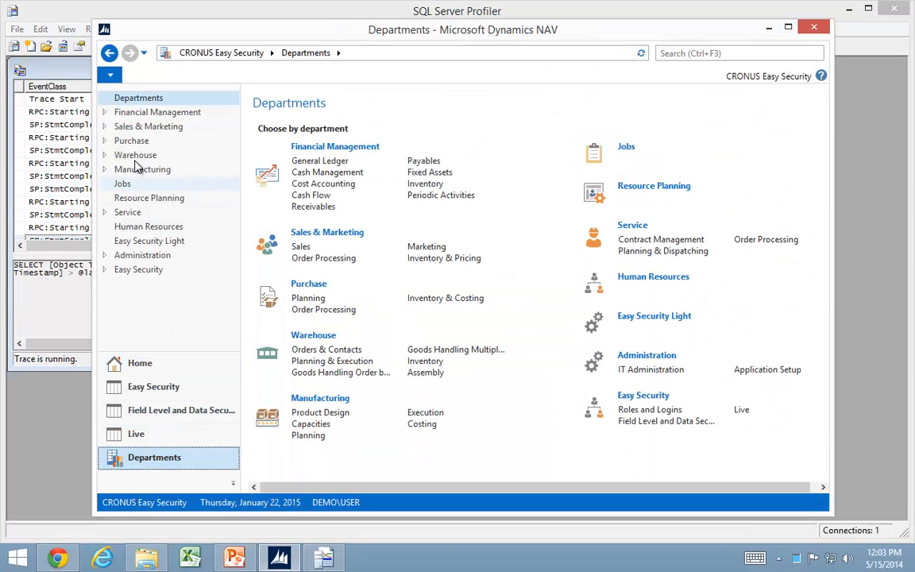
pyautogui.click(129, 131)
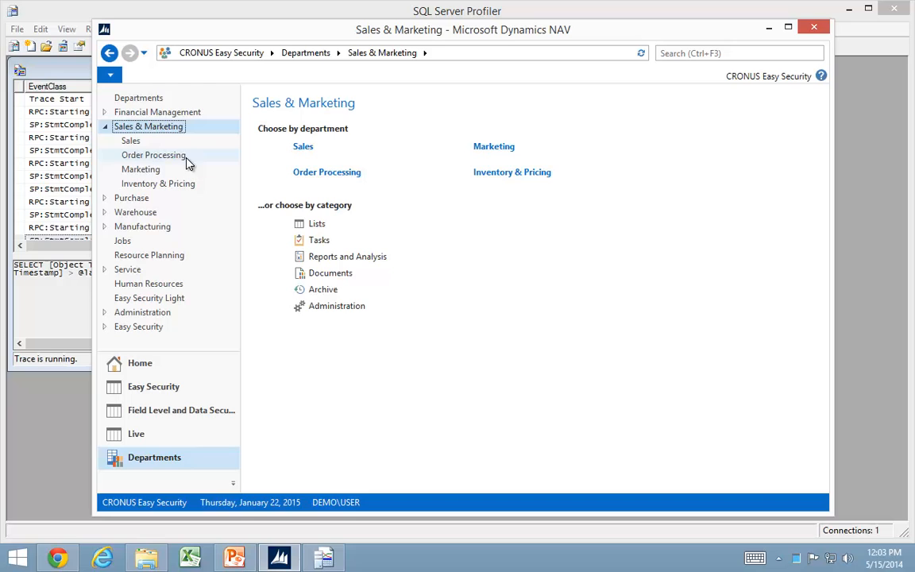
pyautogui.click(129, 154)
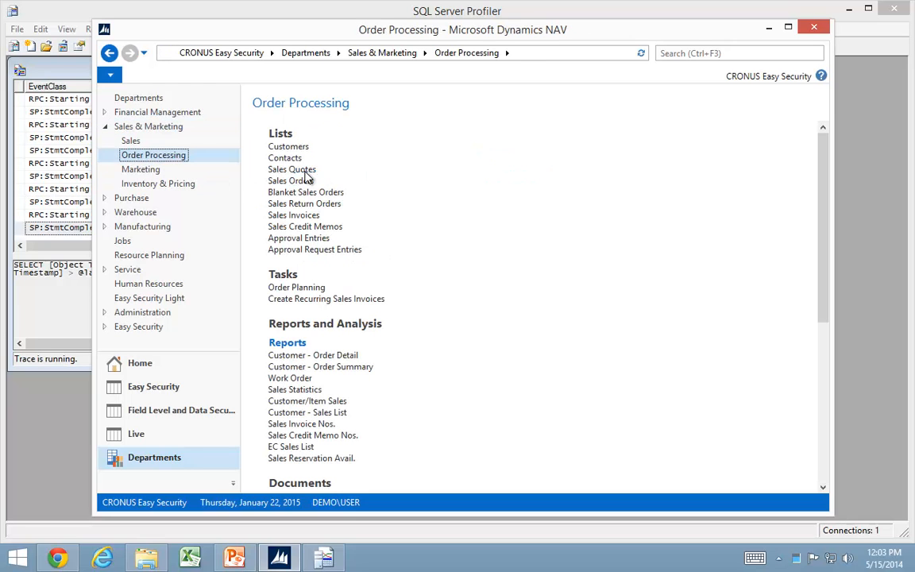
pyautogui.click(290, 148)
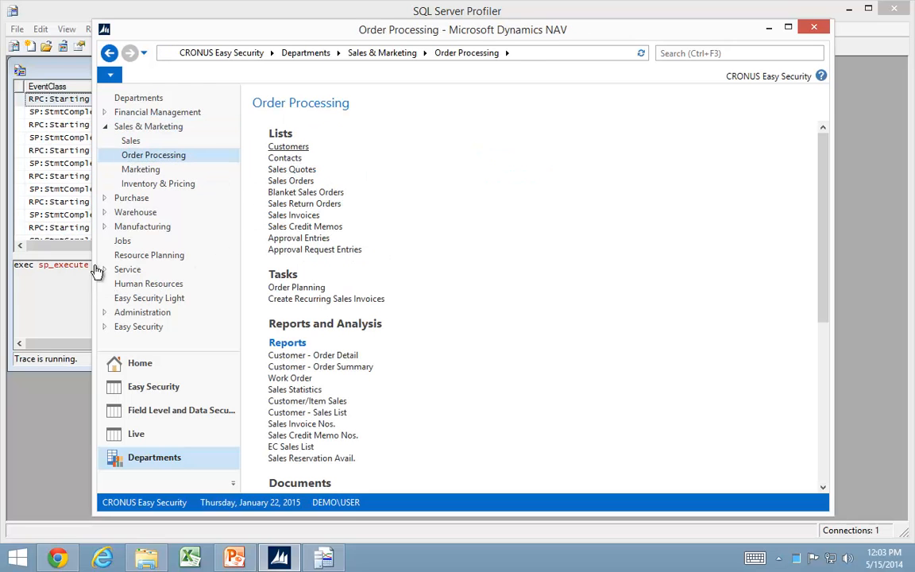
# Stop the running trace in SQL Server Profiler and return to the Customers list in Microsoft Dynamics NAV.
pyautogui.click(50, 75)
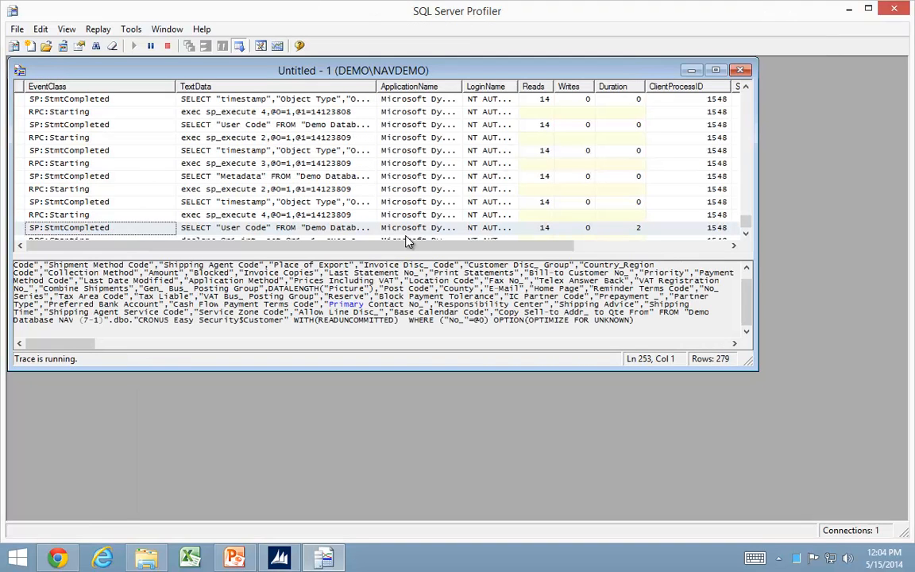
pyautogui.click(168, 46)
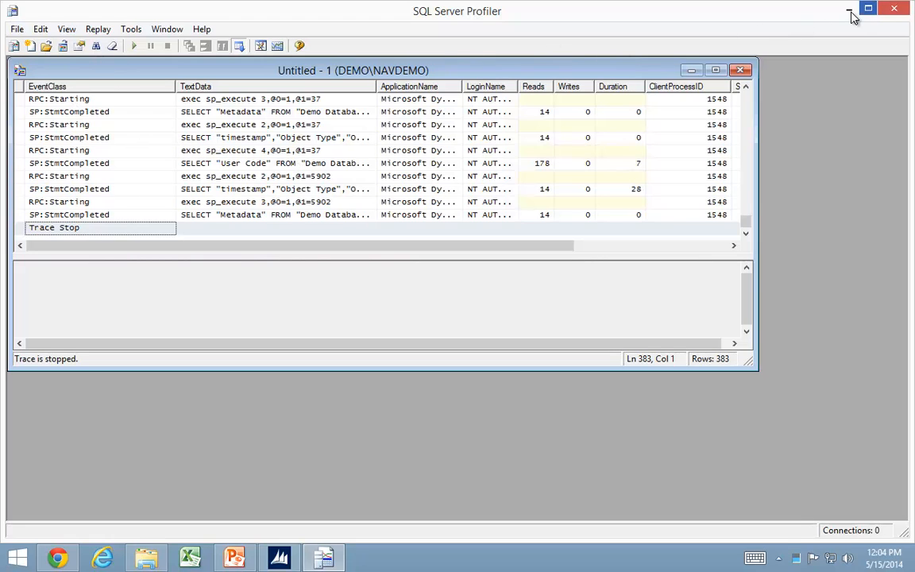
pyautogui.click(294, 558)
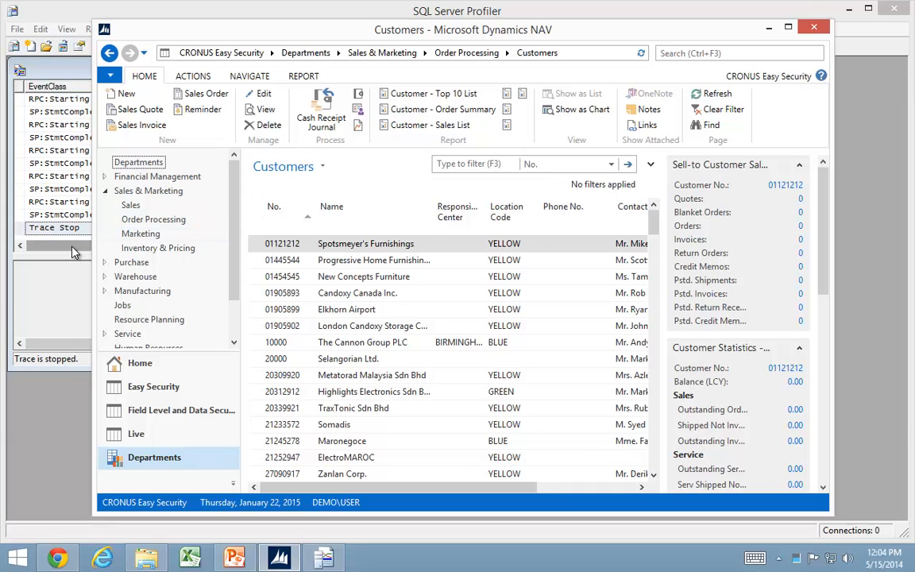
# Switch to File Explorer and open Computer Management for This PC.
pyautogui.click(17, 558)
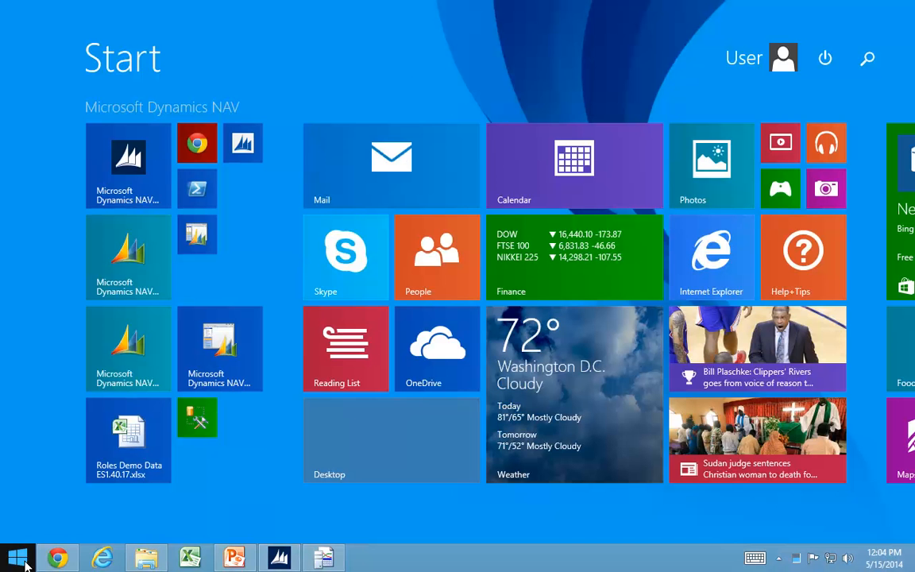
pyautogui.click(25, 561)
pyautogui.click(146, 558)
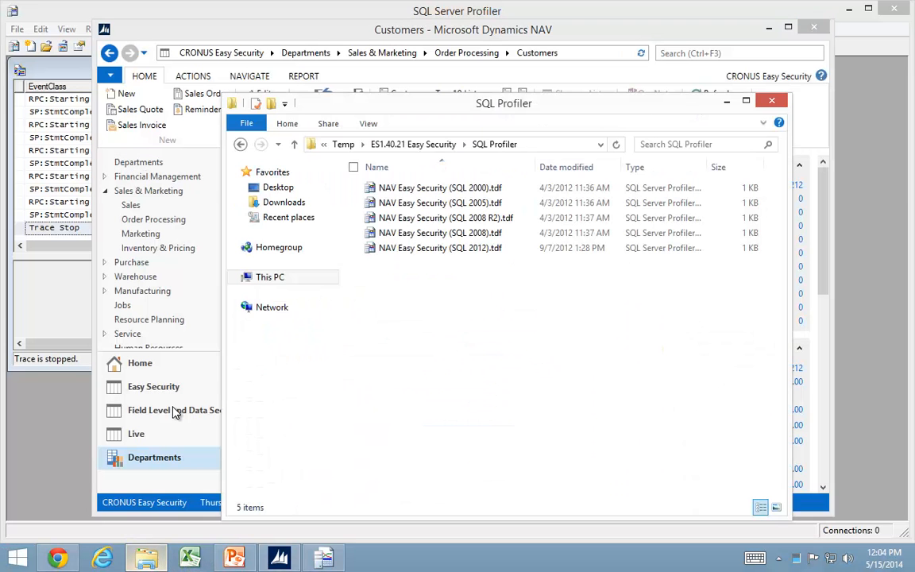
pyautogui.rightClick(272, 286)
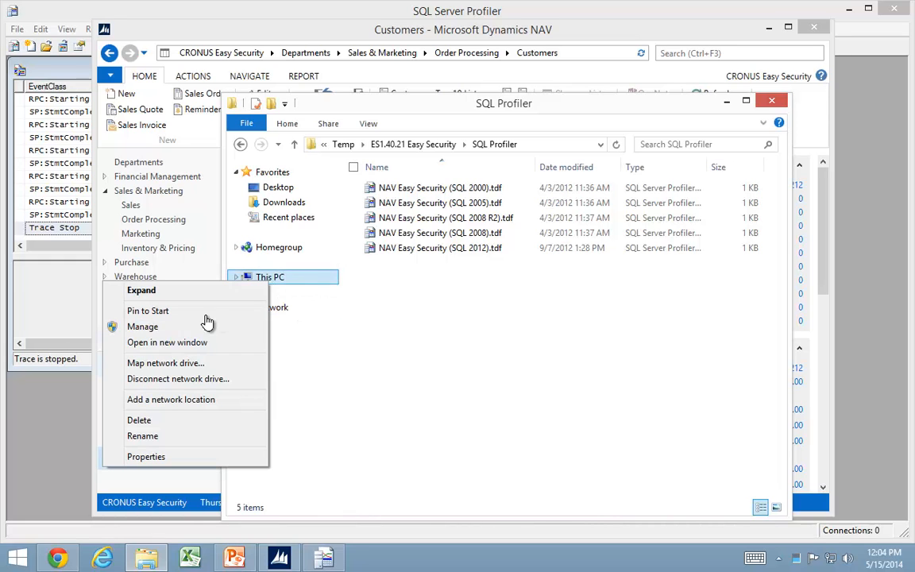
pyautogui.click(141, 326)
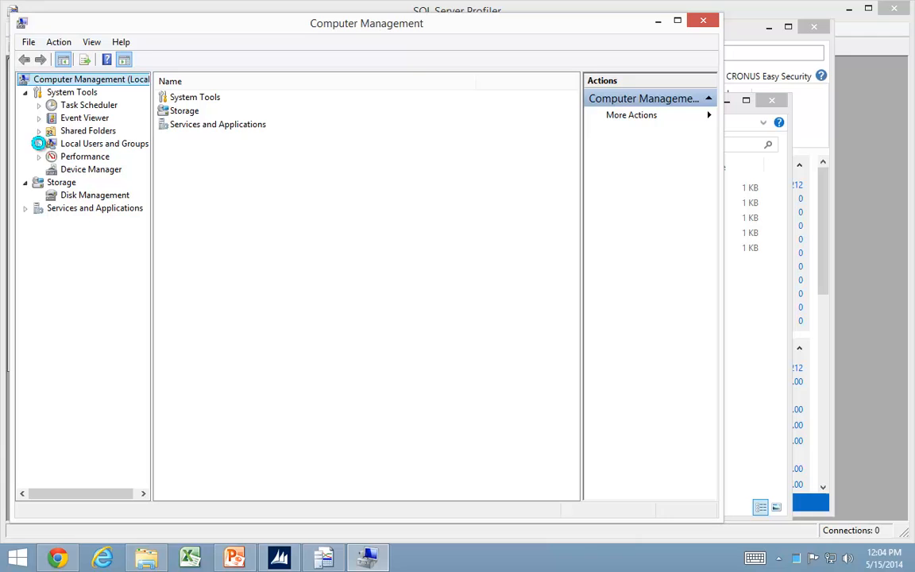
# Start a new local user account under Local Users and Groups with the user name Recording.
pyautogui.click(39, 144)
pyautogui.click(83, 157)
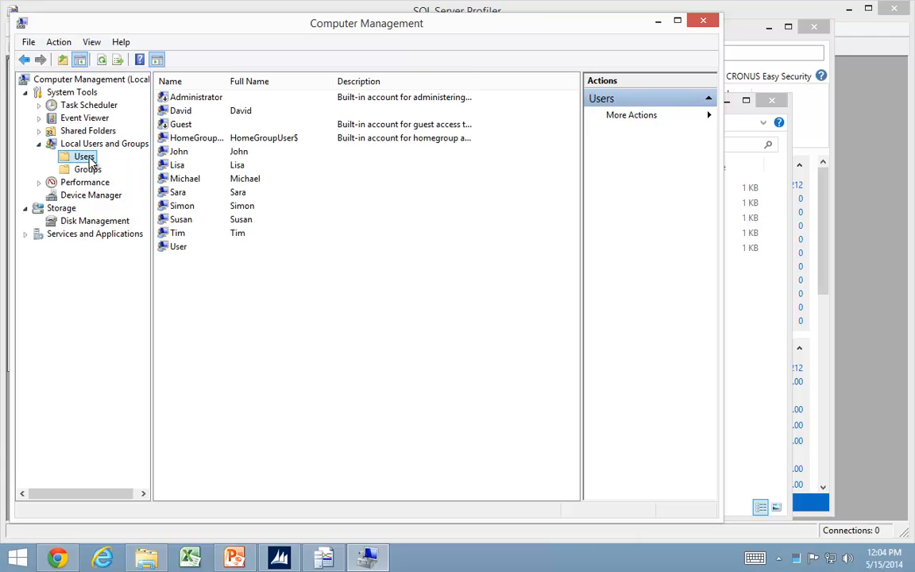
pyautogui.rightClick(223, 282)
pyautogui.click(272, 291)
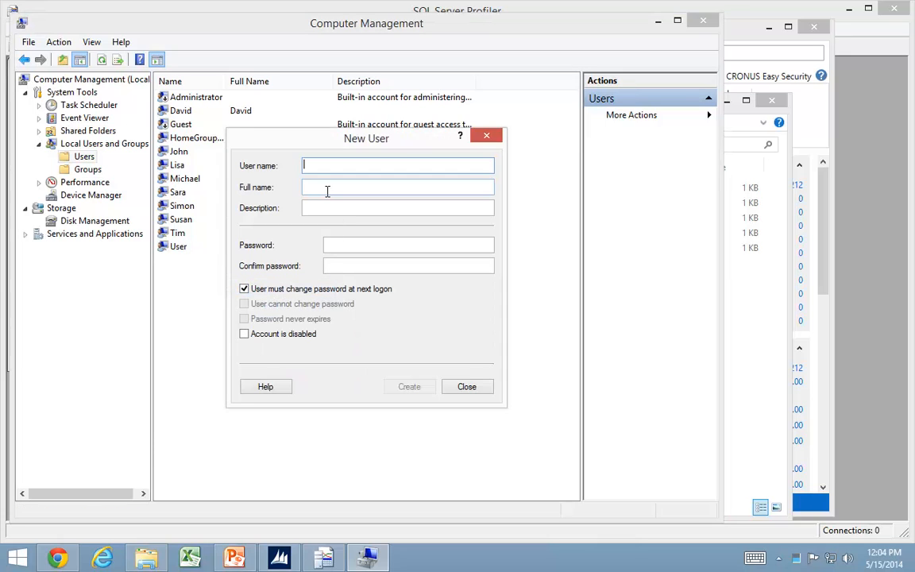
pyautogui.write('Recording')
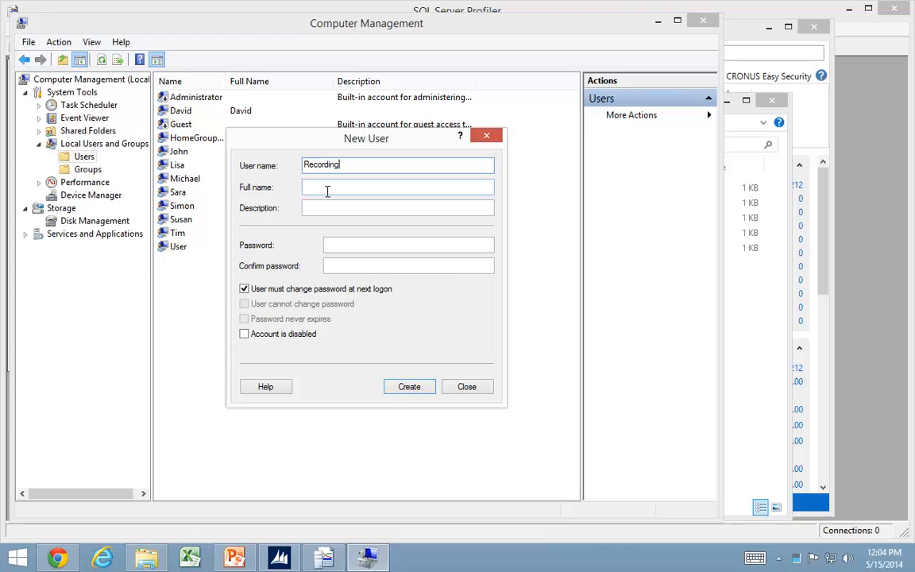
# Enter and confirm the account password for the new Recording user.
pyautogui.click(341, 244)
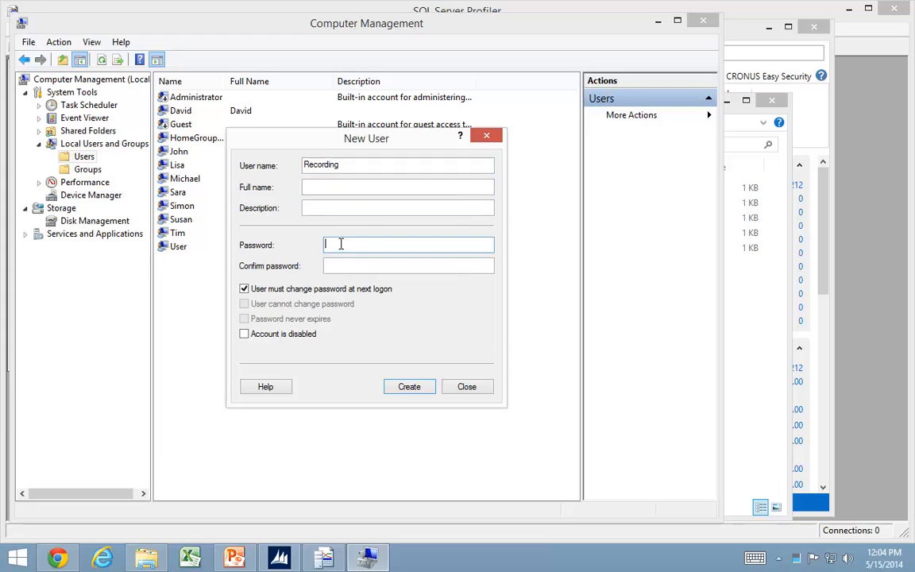
pyautogui.press('Tab')
pyautogui.write('•••')
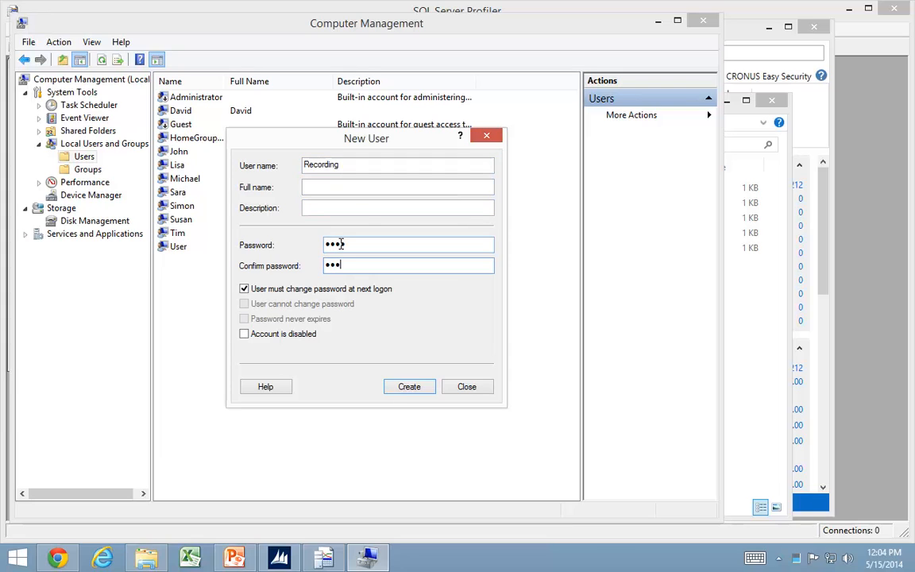
pyautogui.write('•')
pyautogui.press('Tab')
# Turn off the required password change at next logon, set the password to never expire, and create the Recording user.
pyautogui.click(293, 291)
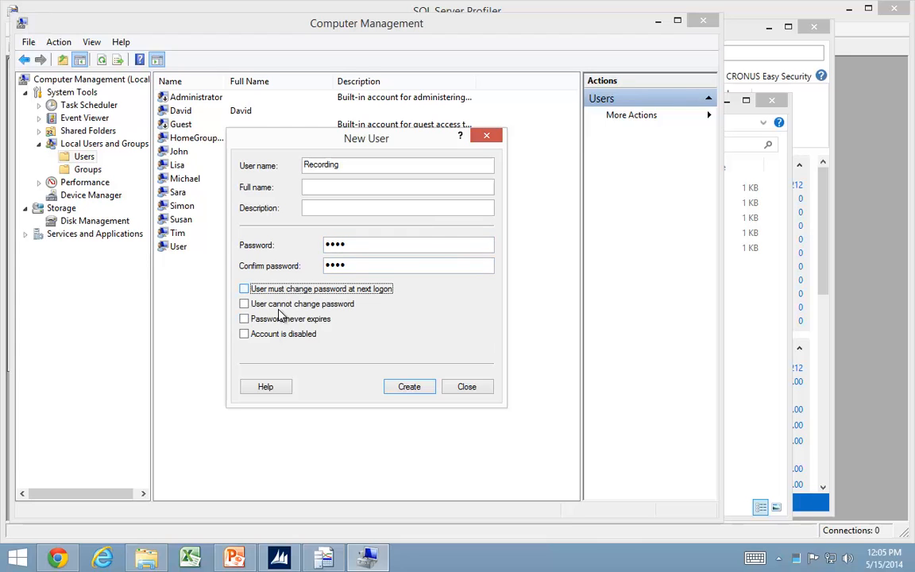
pyautogui.click(274, 320)
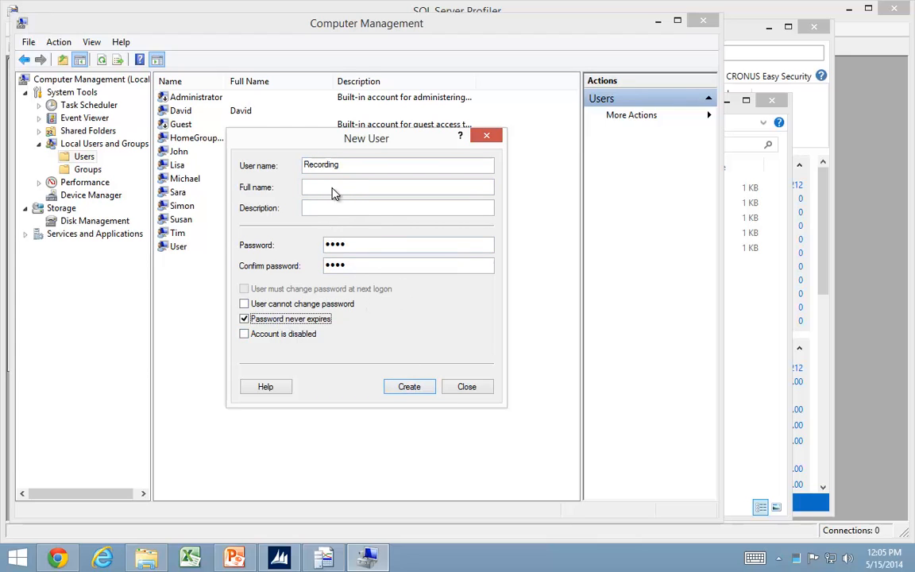
pyautogui.moveTo(348, 167); pyautogui.dragTo(302, 165)
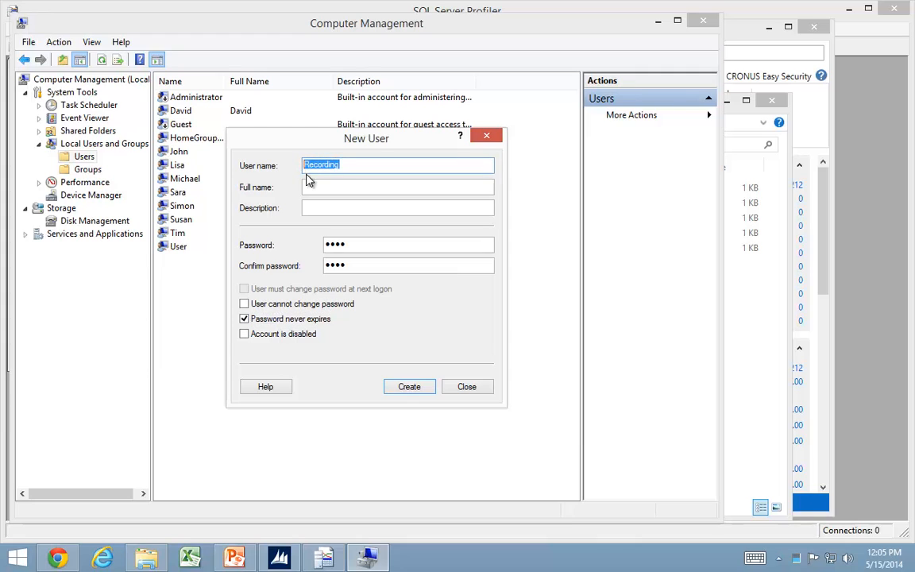
pyautogui.click(414, 395)
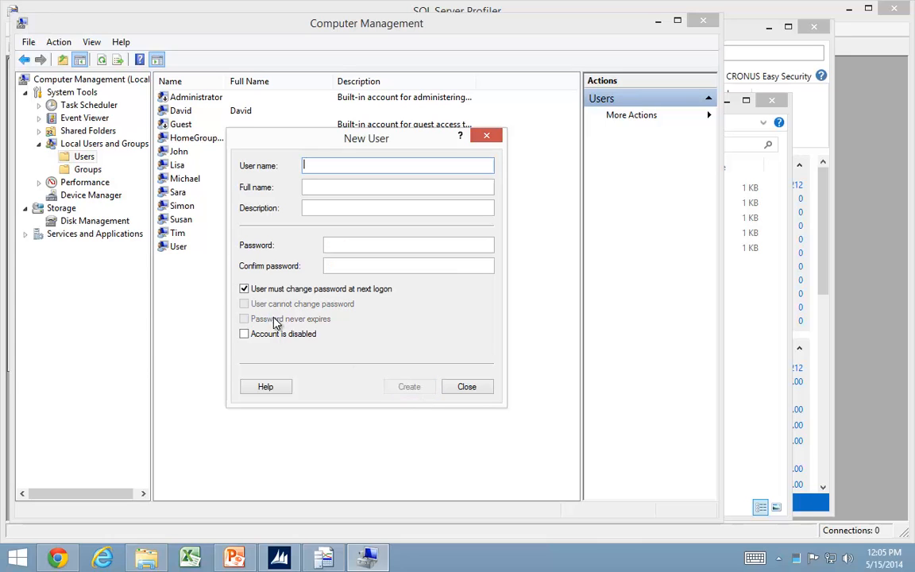
pyautogui.click(482, 387)
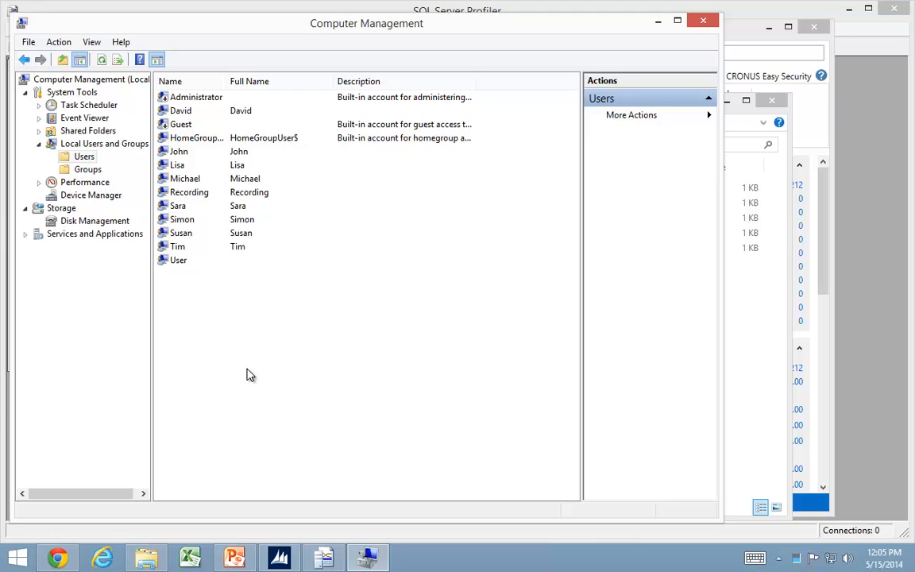
# Search for and launch Microsoft Dynamics NAV 2013 R2 Administration, and expand the local server's instances.
pyautogui.click(17, 559)
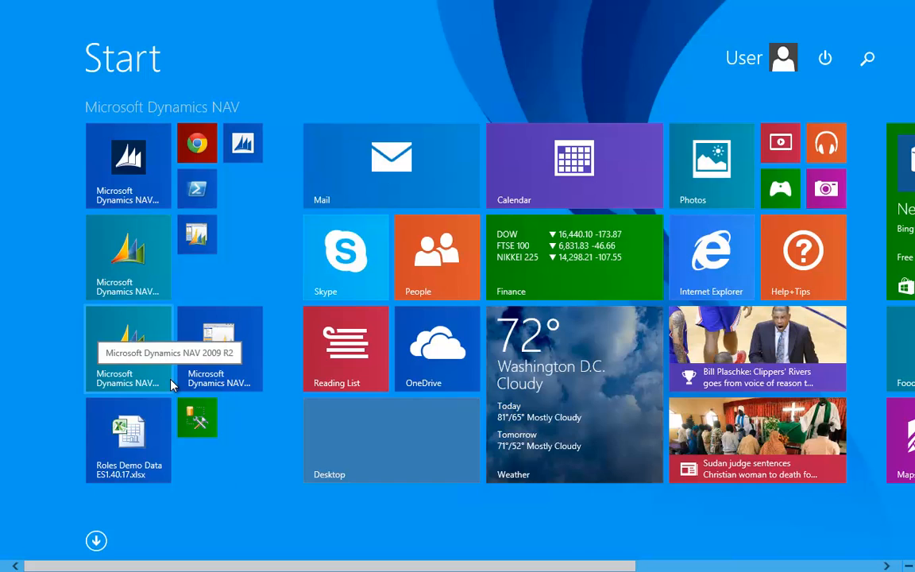
pyautogui.write('nav 2013 r')
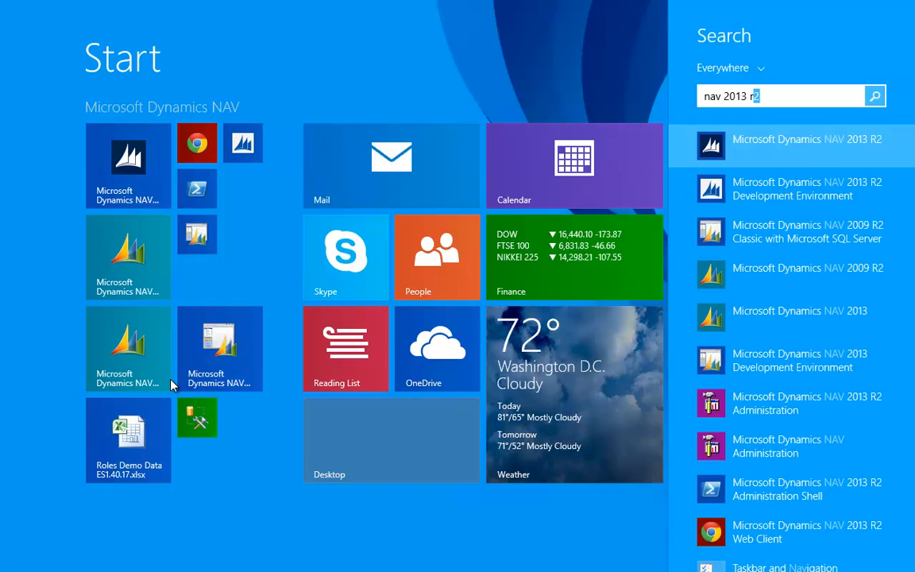
pyautogui.write('2 admin')
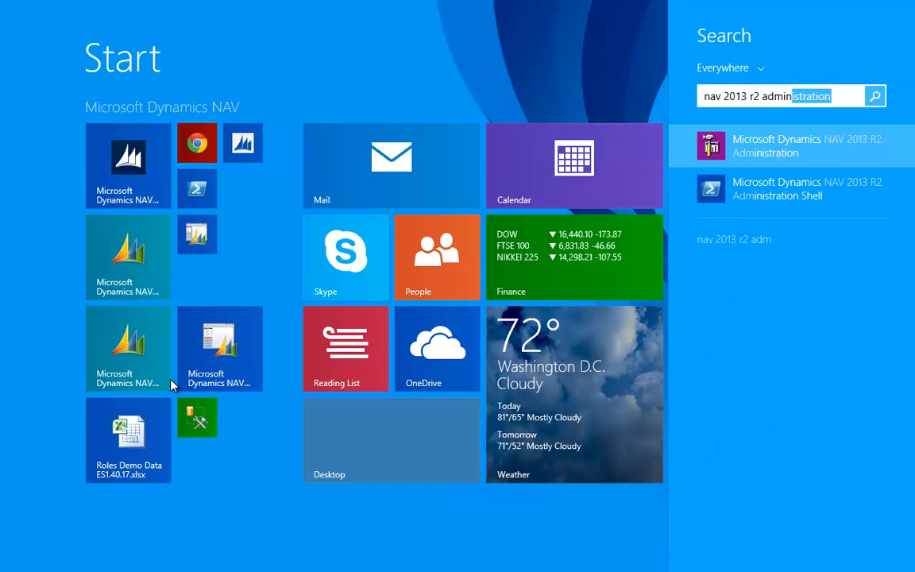
pyautogui.click(788, 158)
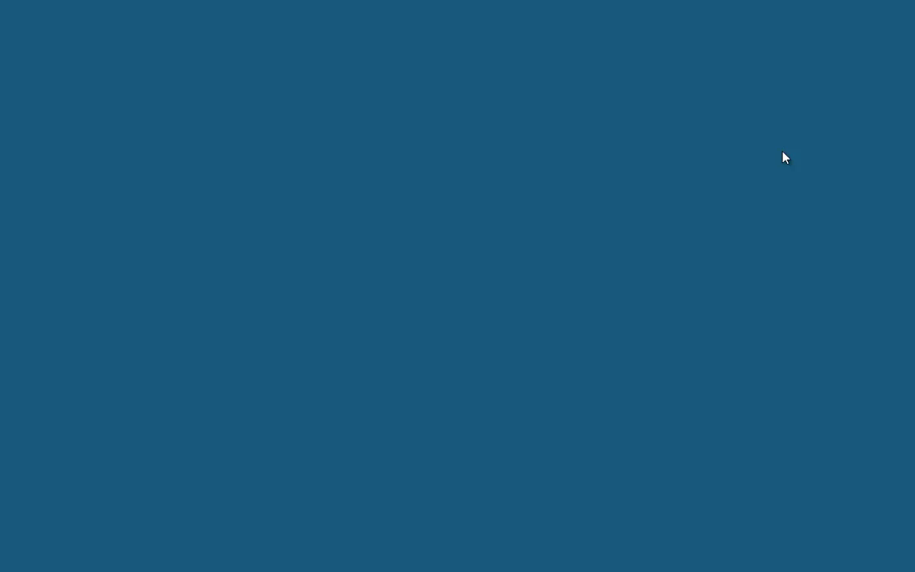
pyautogui.click(529, 305)
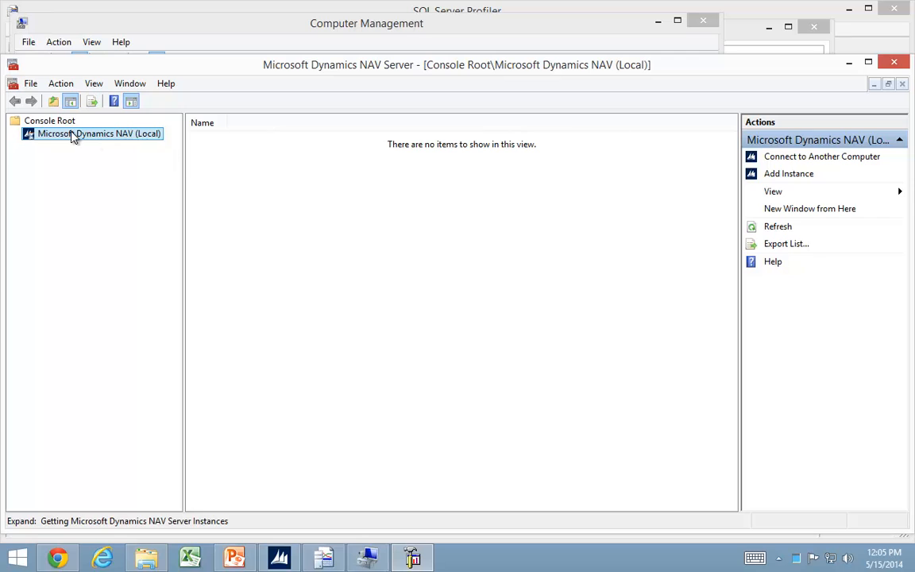
pyautogui.click(18, 135)
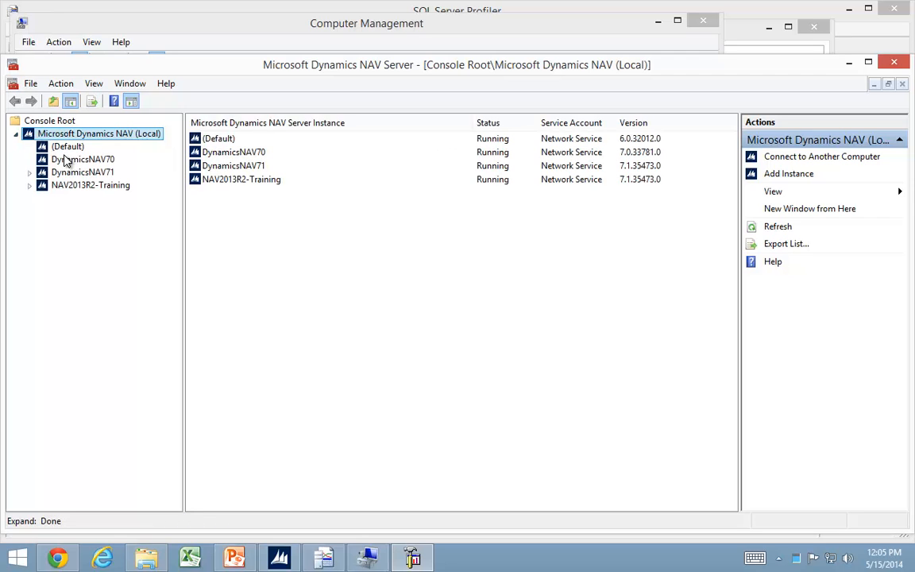
# Review the configuration settings of the DynamicsNAV71 server instance.
pyautogui.click(84, 172)
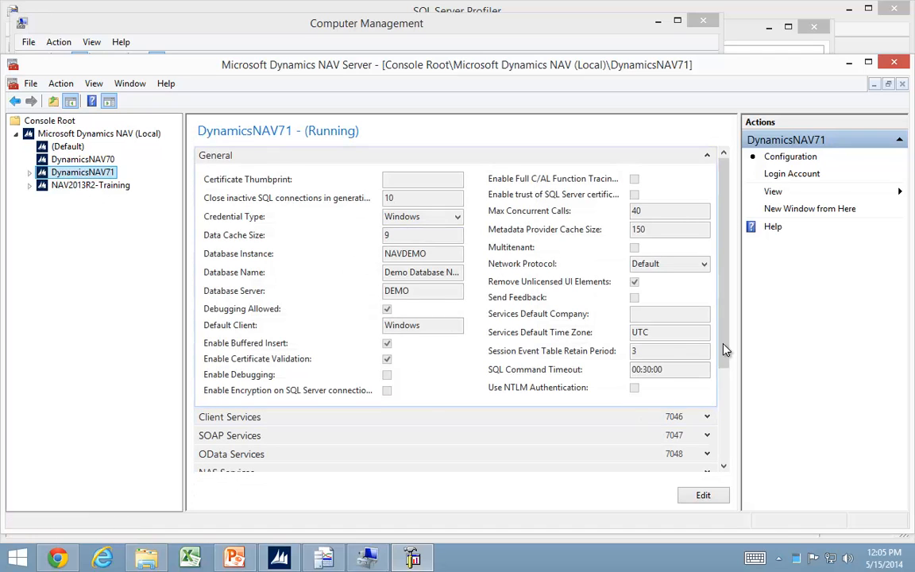
pyautogui.moveTo(725, 347); pyautogui.dragTo(725, 432)
pyautogui.scroll(5, 711, 296)
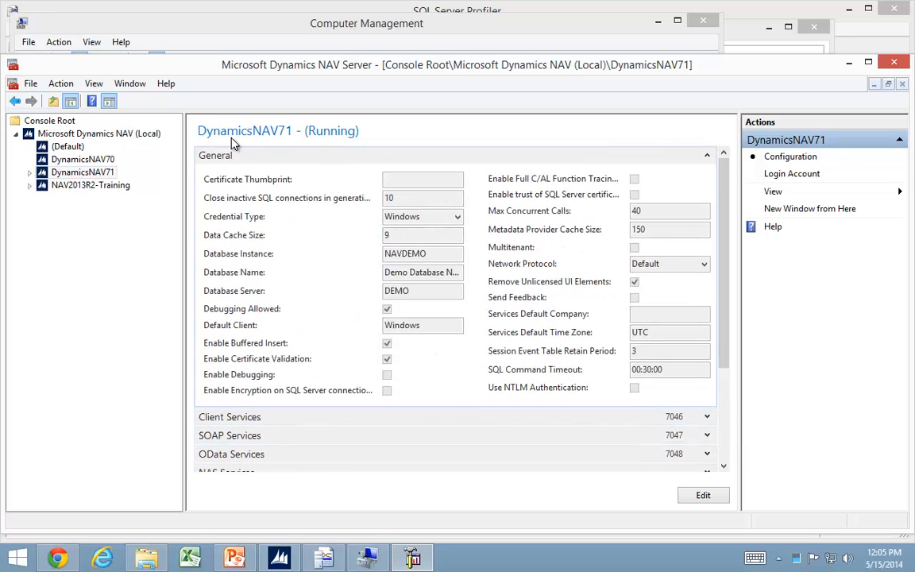
pyautogui.click(40, 171)
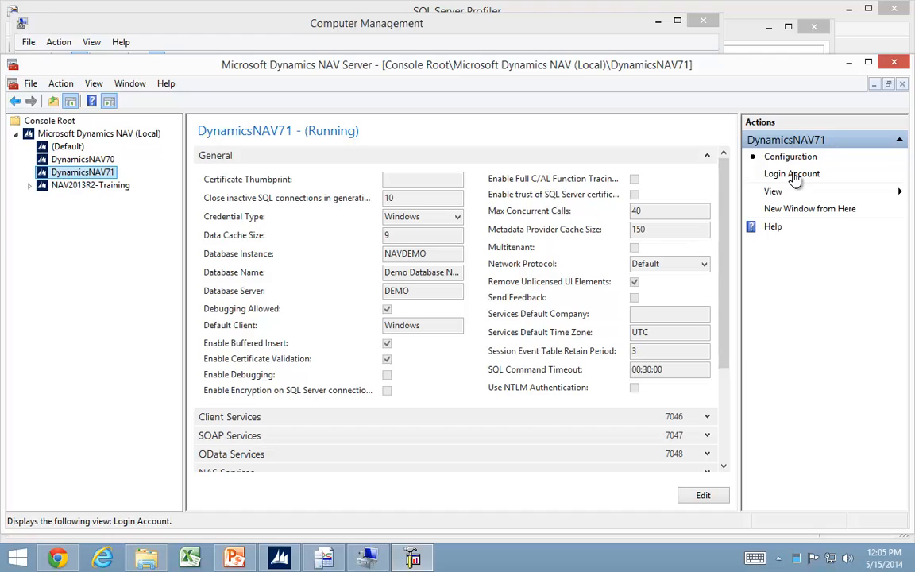
# Add a server instance named Recording with management, client, SOAP and OData services ports 7065, 7066, 7067 and 7068.
pyautogui.rightClick(73, 135)
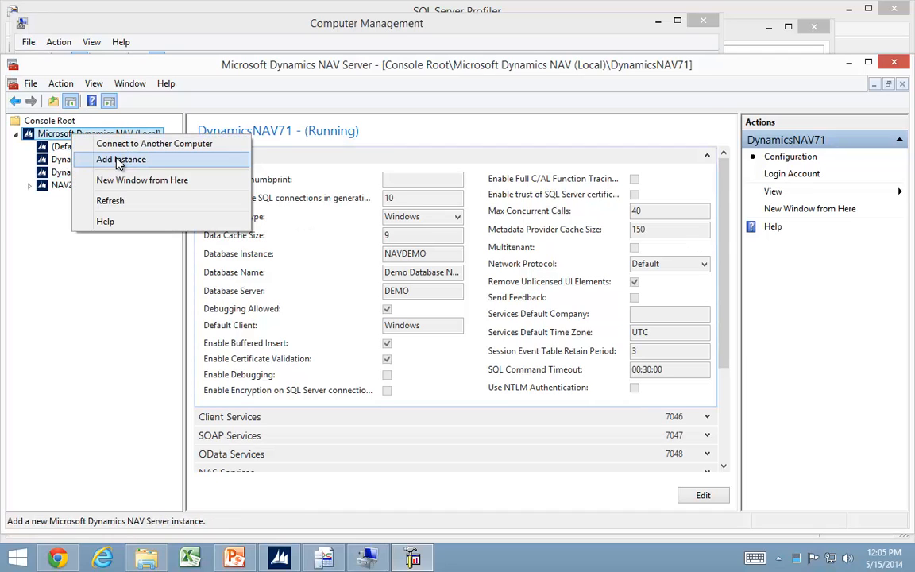
pyautogui.click(119, 161)
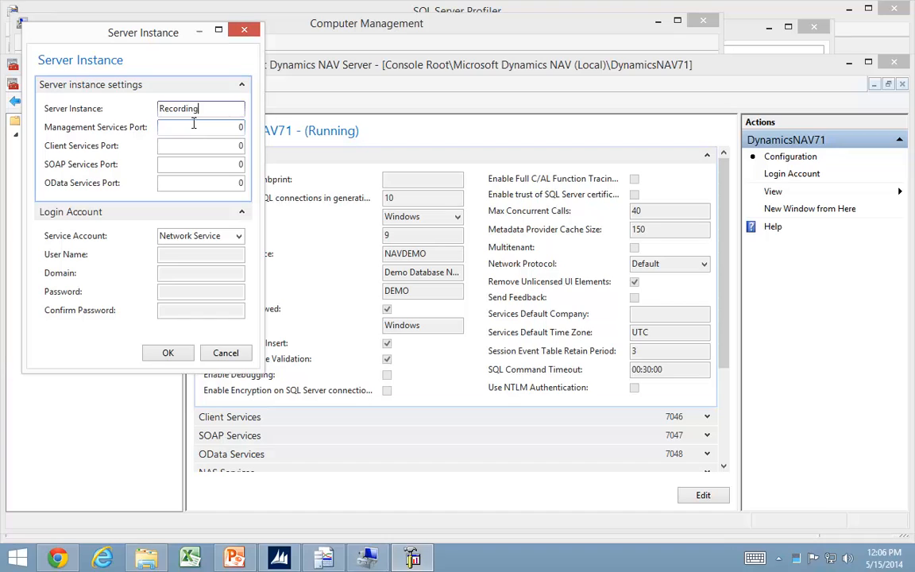
pyautogui.press('Tab')
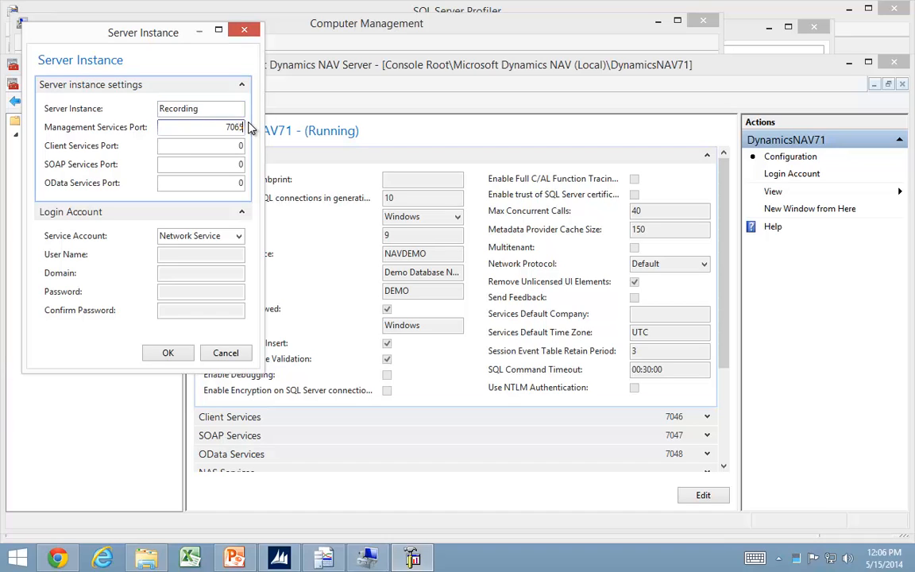
pyautogui.press('Tab')
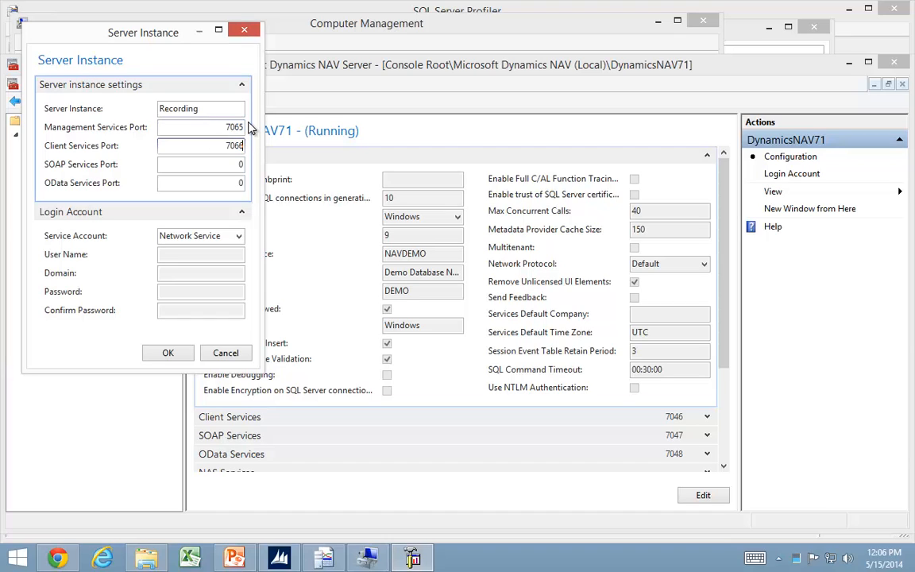
pyautogui.write('7066')
pyautogui.press('Tab')
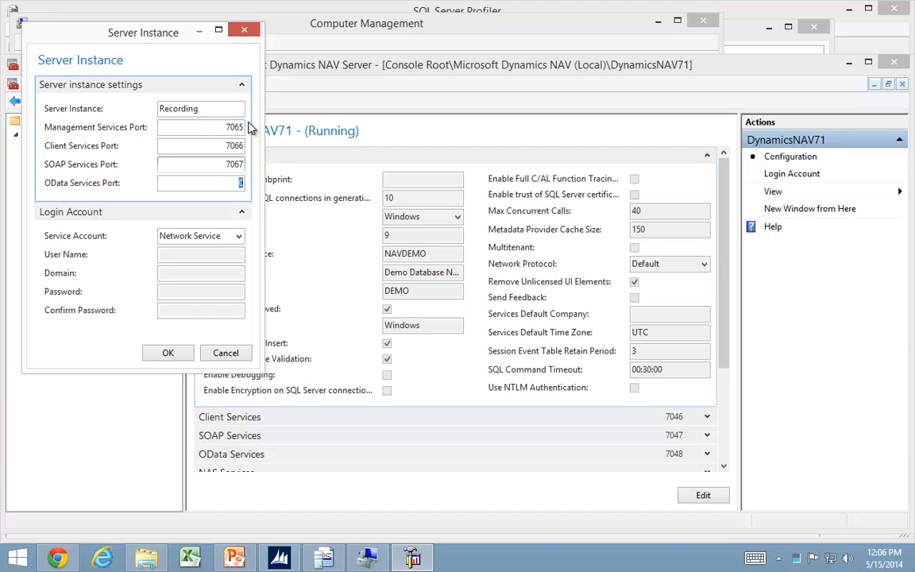
pyautogui.press('Tab')
pyautogui.write('7068')
pyautogui.press('Tab')
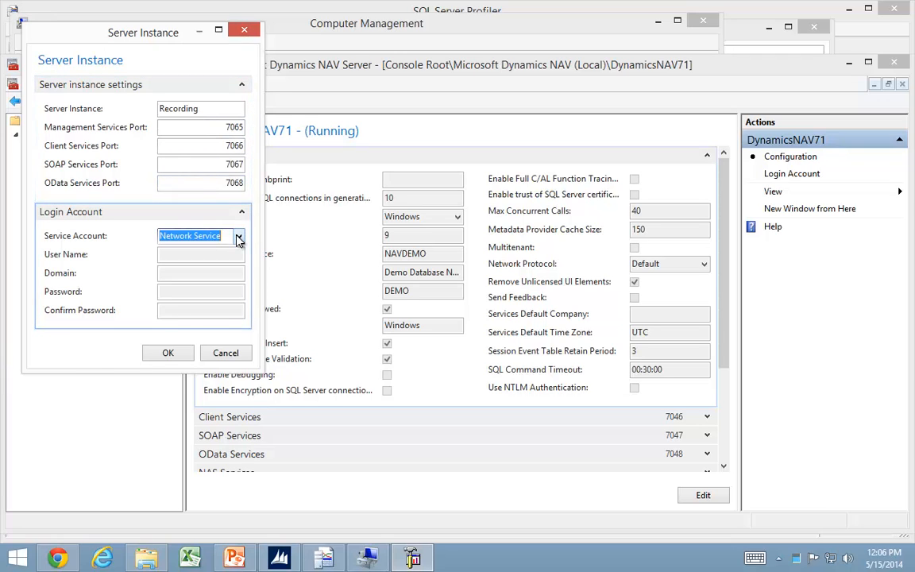
# Set the instance's service account to User Account with user name Recording and domain Demo, and enter and confirm the account password.
pyautogui.click(238, 239)
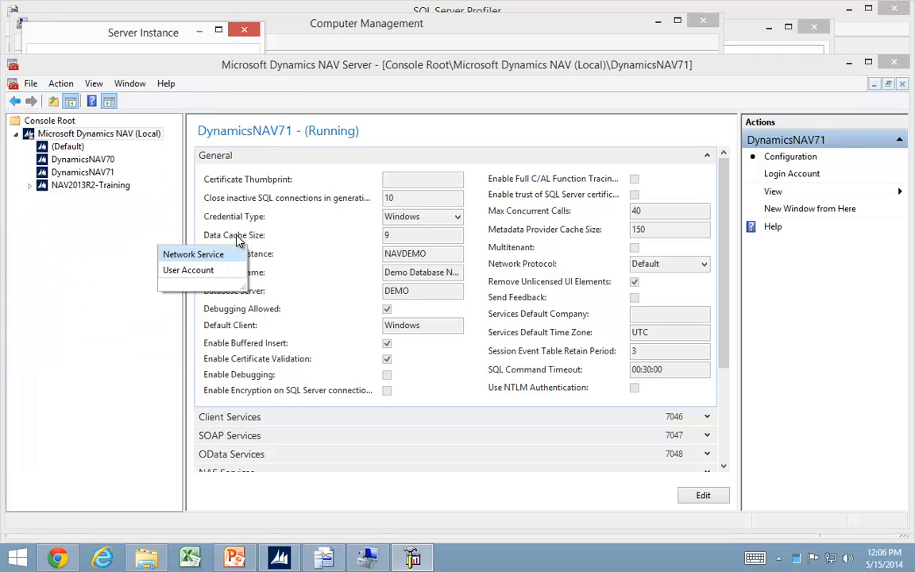
pyautogui.click(184, 271)
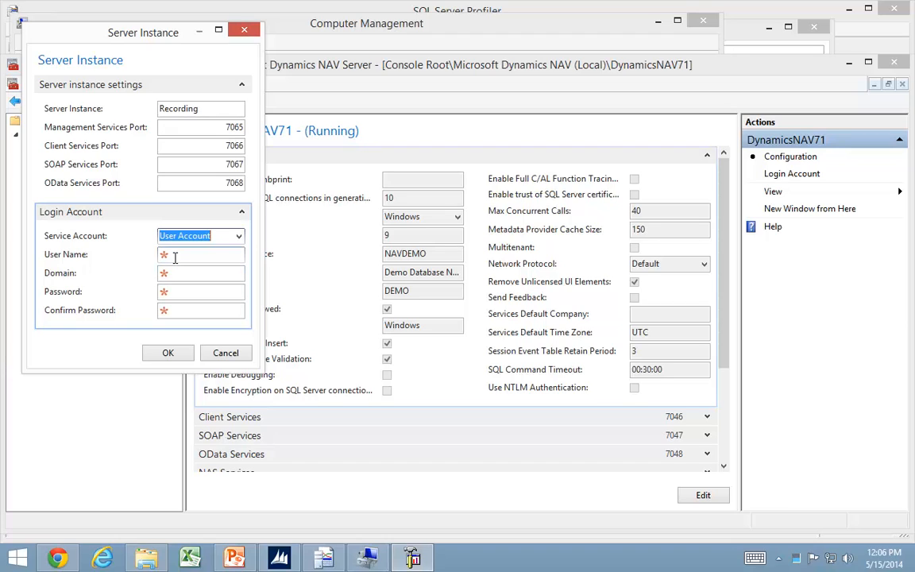
pyautogui.click(175, 256)
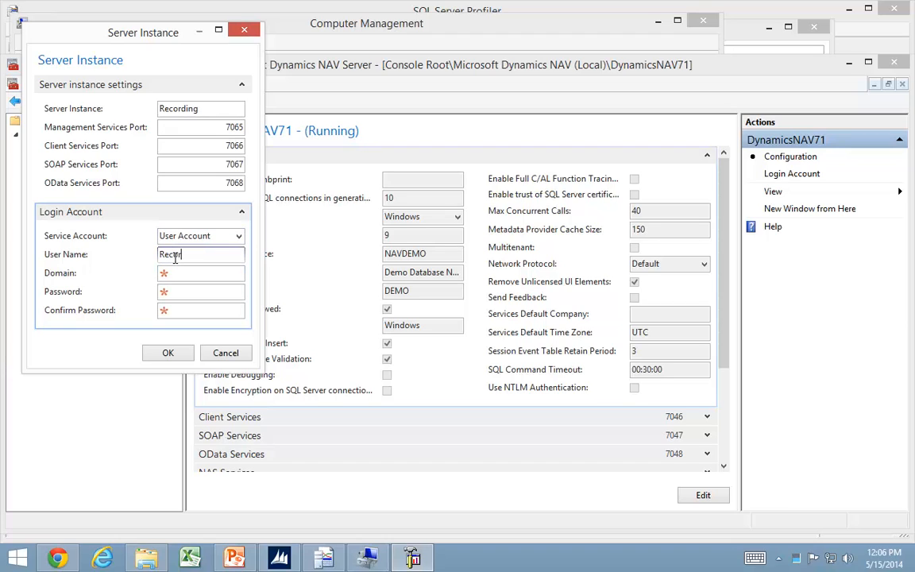
pyautogui.press('Tab')
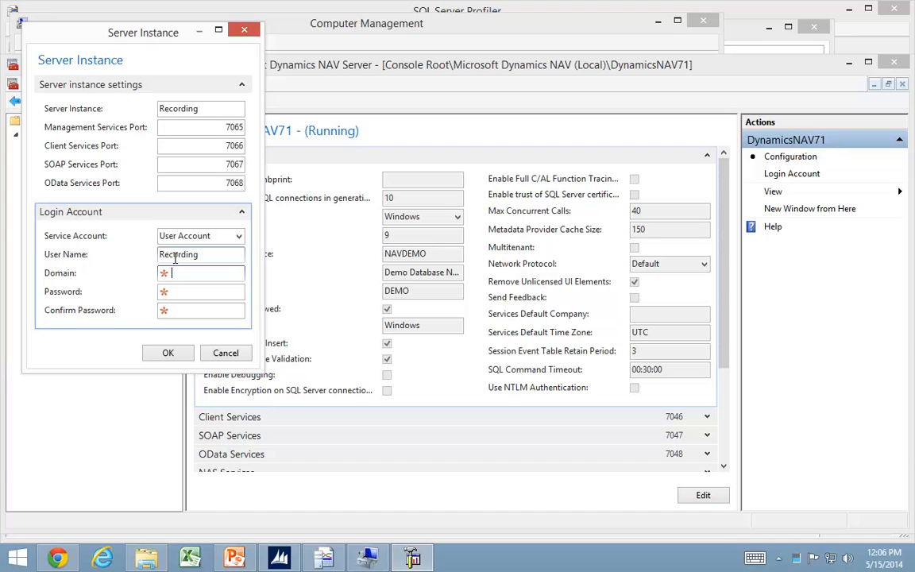
pyautogui.press('Tab')
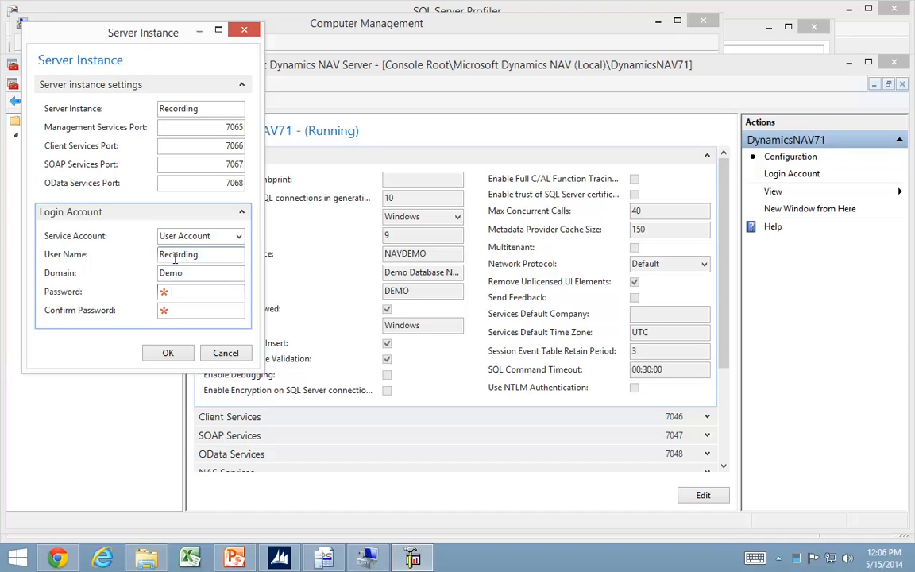
pyautogui.write('••••••••••')
pyautogui.press('Tab')
pyautogui.write('•')
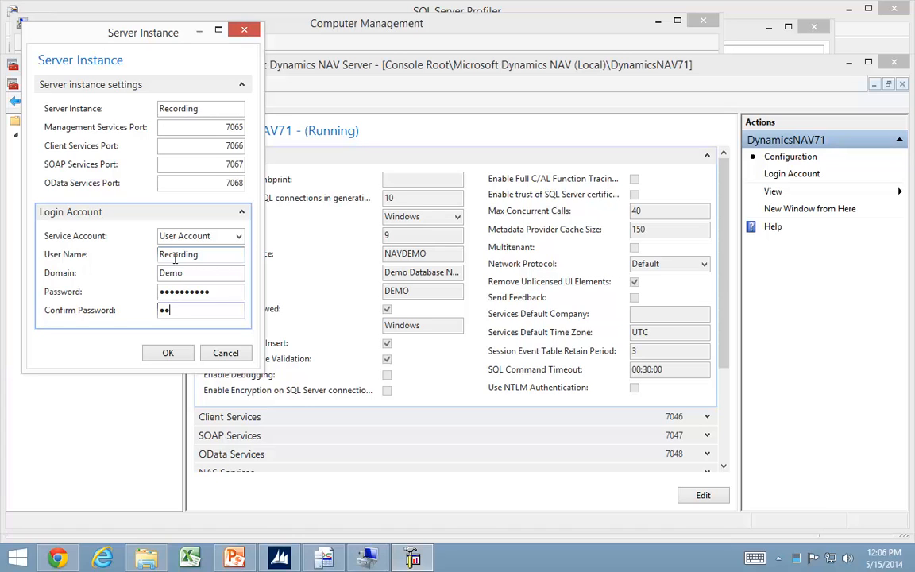
pyautogui.write('•••••••••')
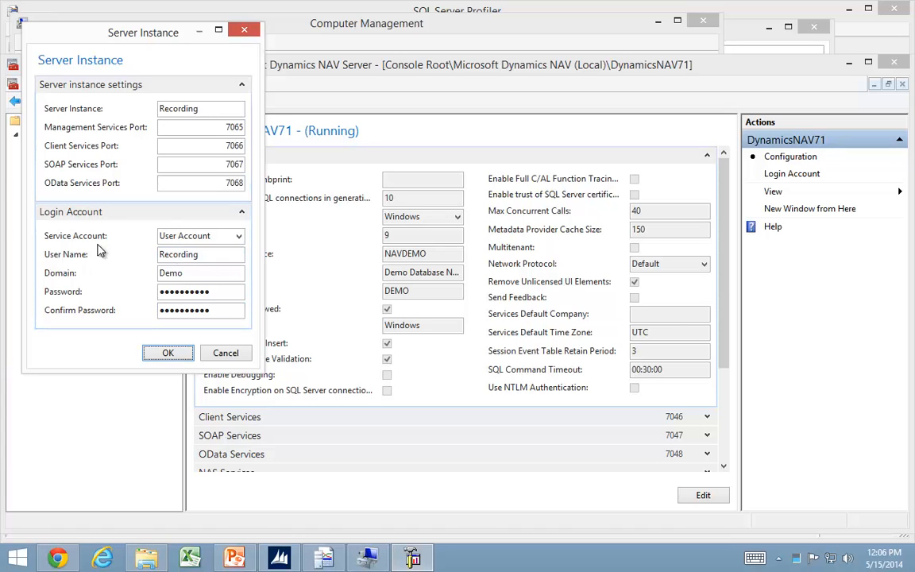
# Create the Recording server instance, check its configuration settings, and return to the list of local instances.
pyautogui.click(167, 353)
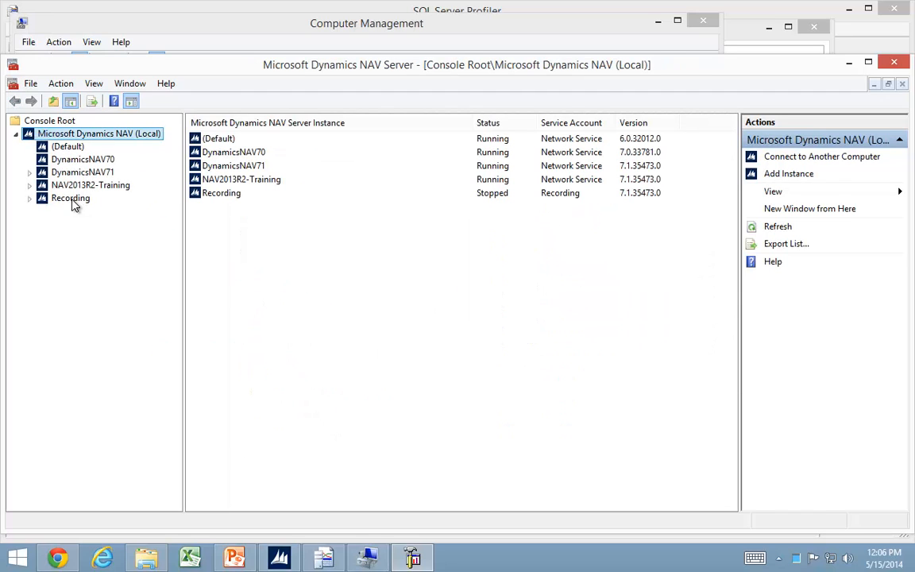
pyautogui.click(71, 199)
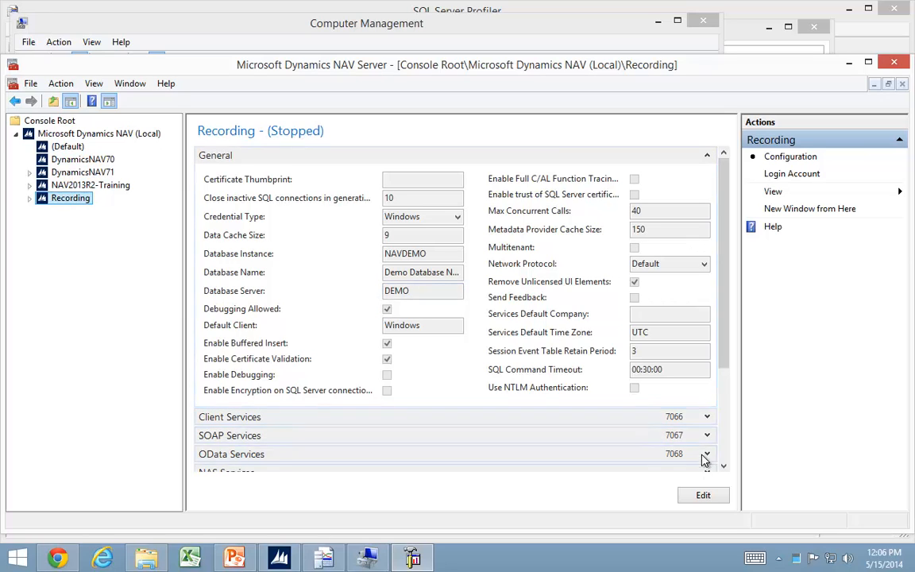
pyautogui.click(60, 140)
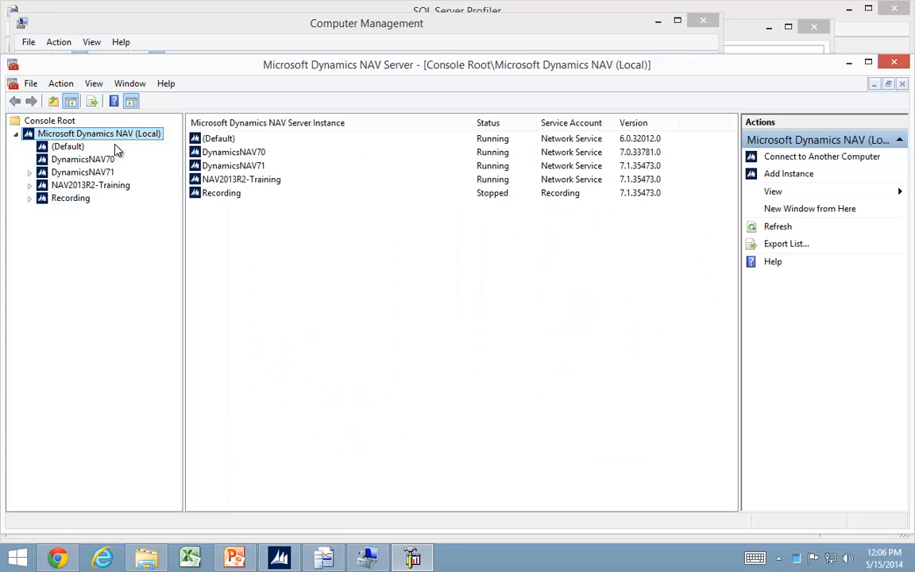
# Start the Recording server instance and confirm the start.
pyautogui.rightClick(214, 195)
pyautogui.click(247, 224)
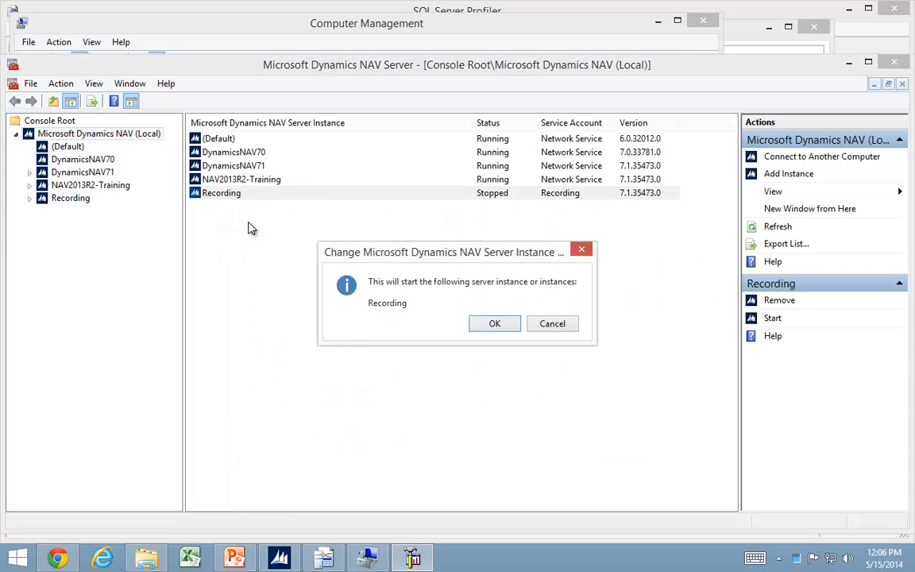
pyautogui.click(494, 326)
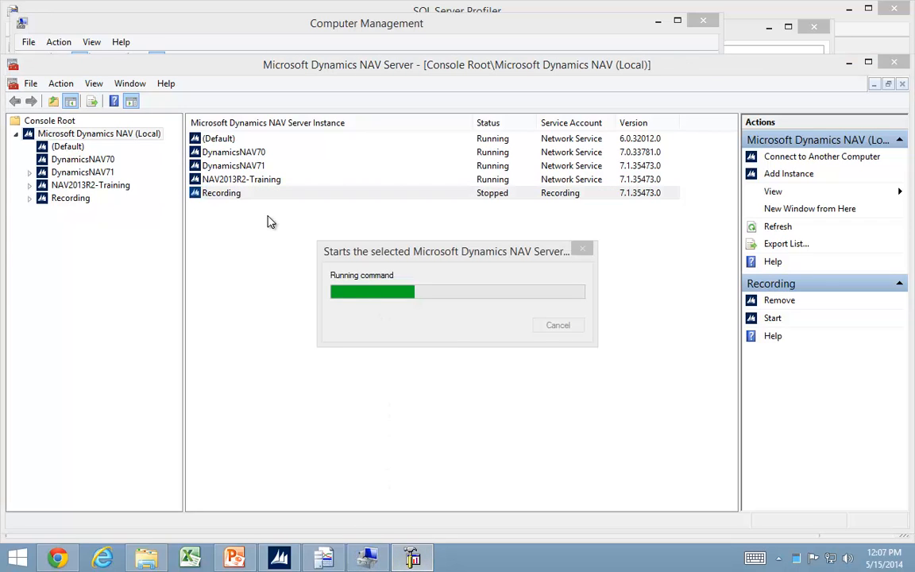
# Switch to the Microsoft Dynamics NAV client and try to change its server connection to localhost:7066/Recording.
pyautogui.click(279, 557)
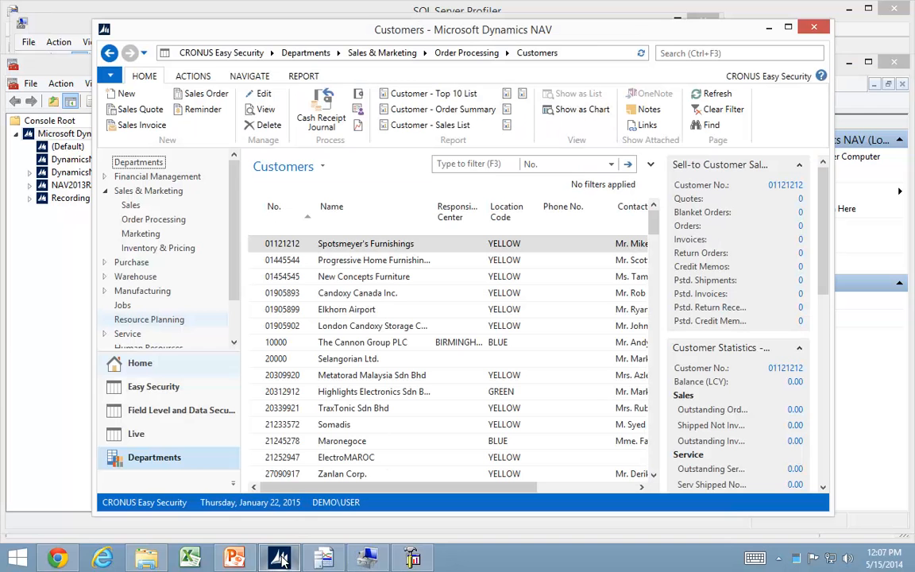
pyautogui.click(116, 76)
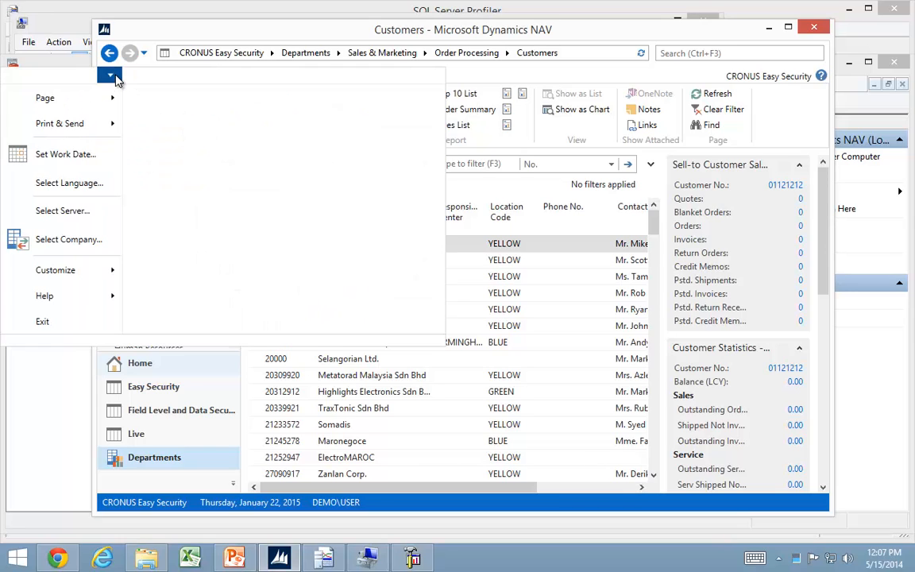
pyautogui.click(80, 212)
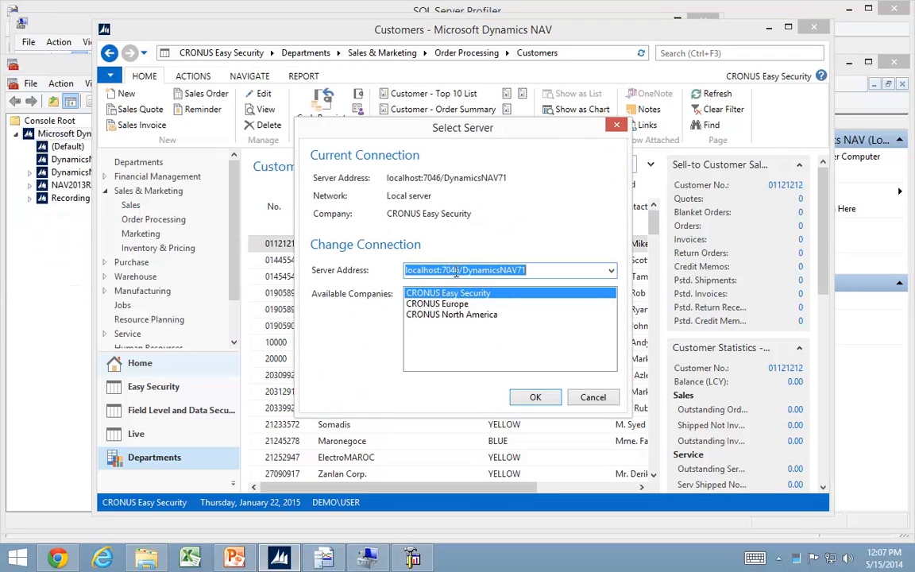
pyautogui.click(455, 271)
pyautogui.press('BackSpace')
pyautogui.write('6')
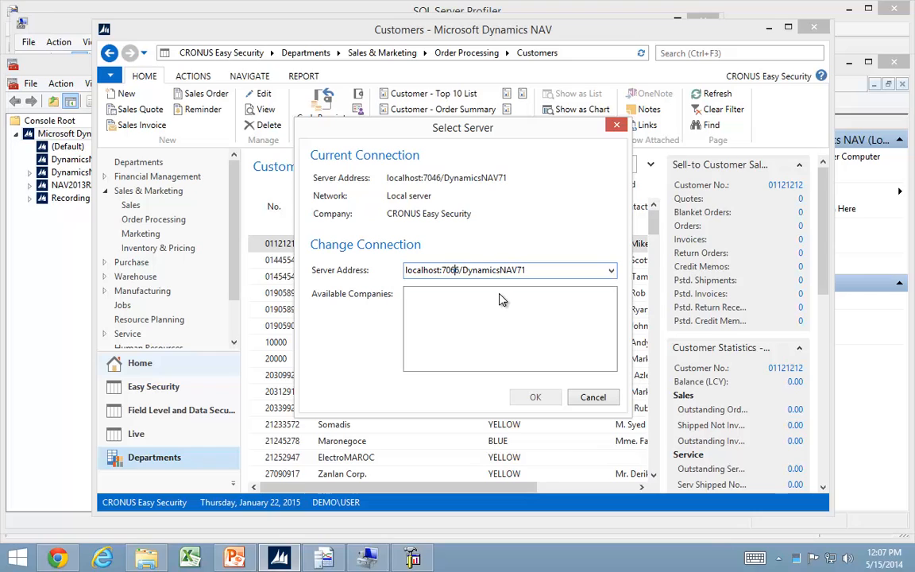
pyautogui.hotkey('shift', 'End')
pyautogui.write('R')
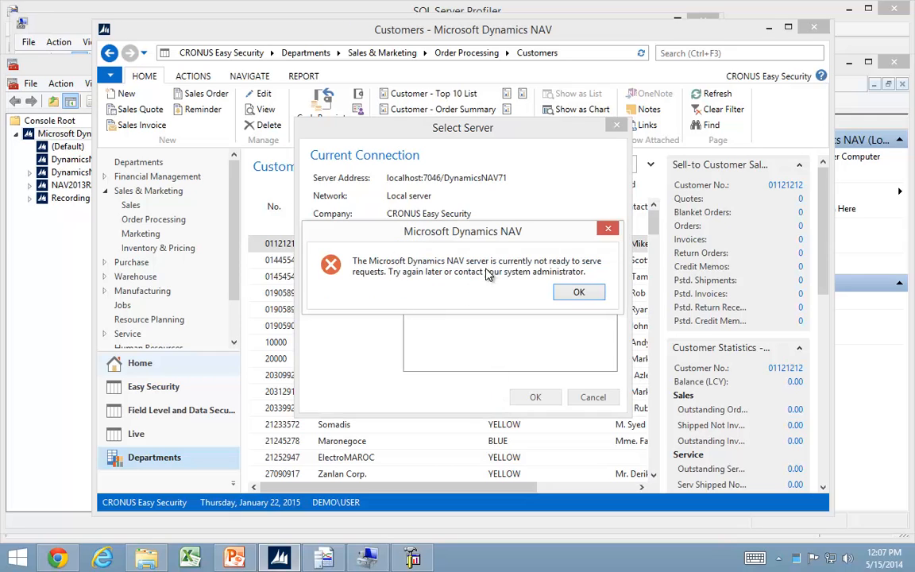
pyautogui.click(579, 294)
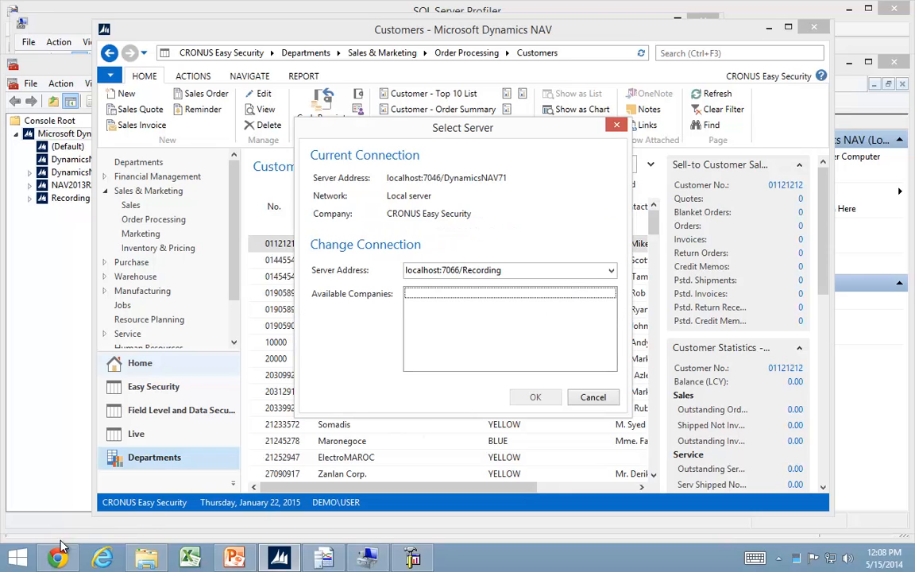
# Open SQL Server Management Studio and connect to the DEMO\NAVDEMO server.
pyautogui.press('super')
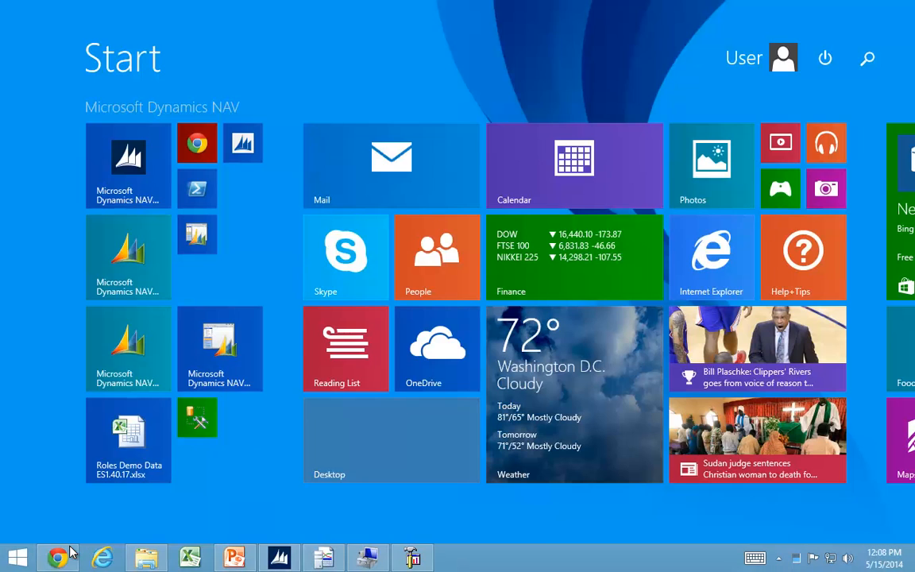
pyautogui.write('sql man')
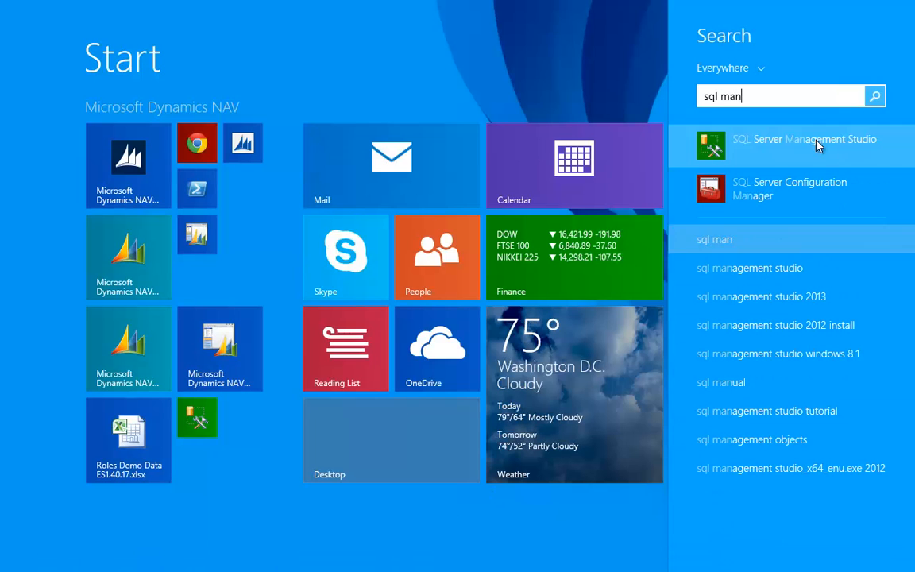
pyautogui.click(781, 142)
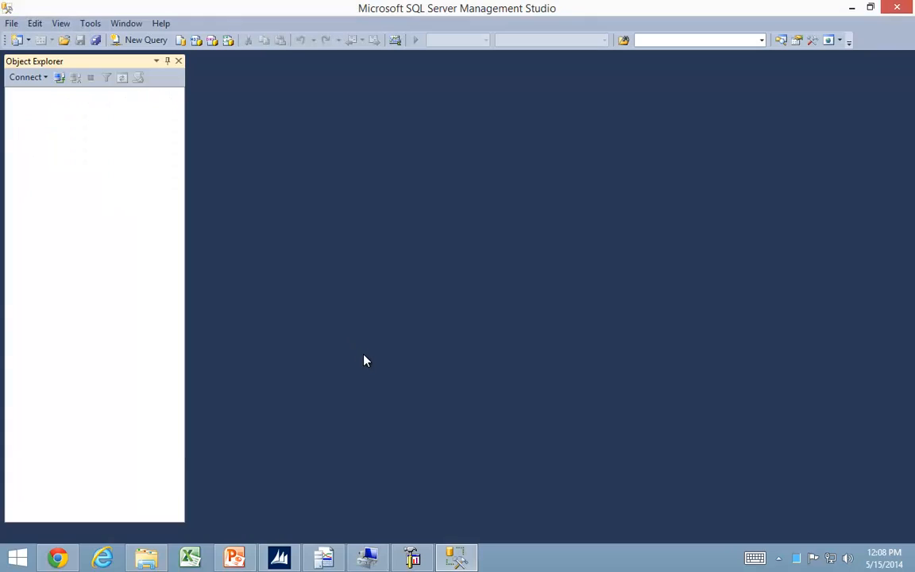
pyautogui.click(387, 305)
# Start a new user under the security users of Demo Database NAV (7-1) and set its type to Windows user.
pyautogui.click(28, 108)
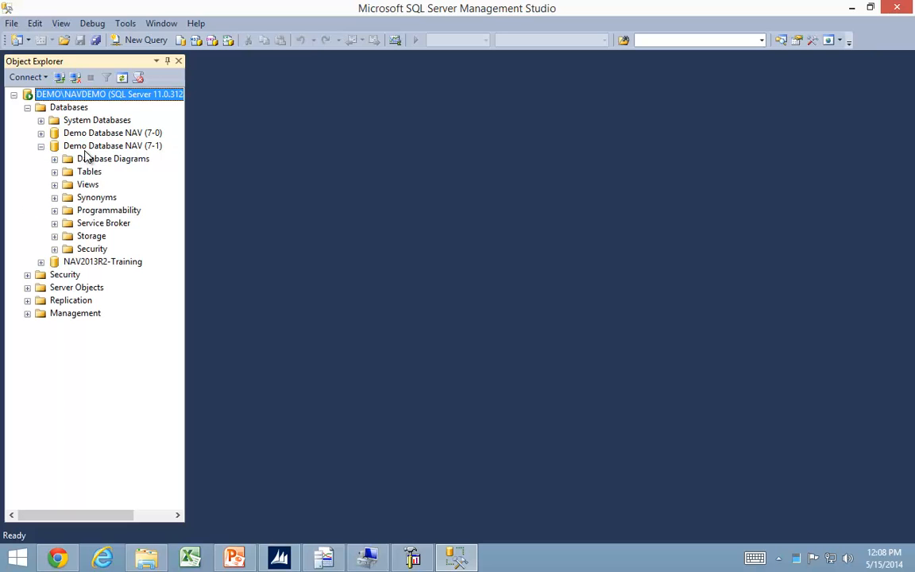
pyautogui.click(54, 249)
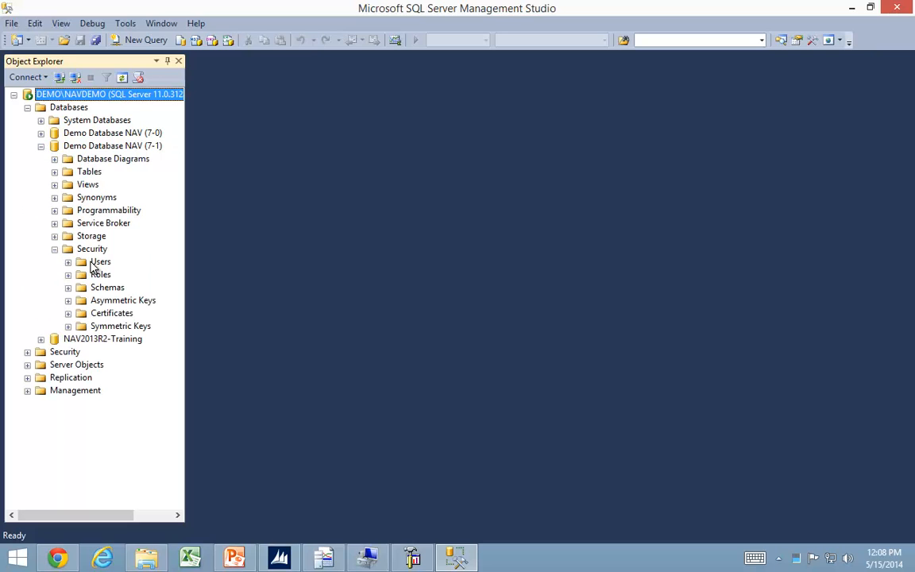
pyautogui.click(94, 263)
pyautogui.click(68, 262)
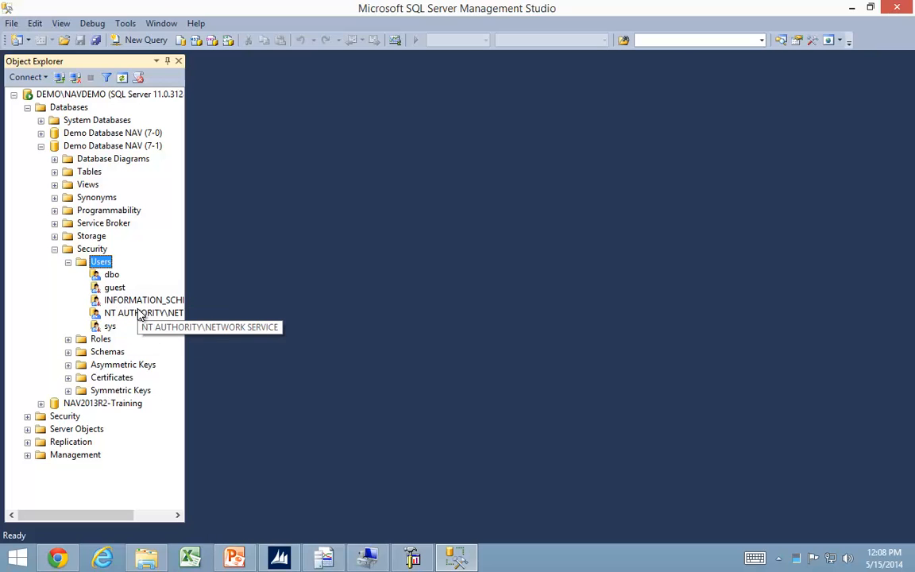
pyautogui.rightClick(109, 264)
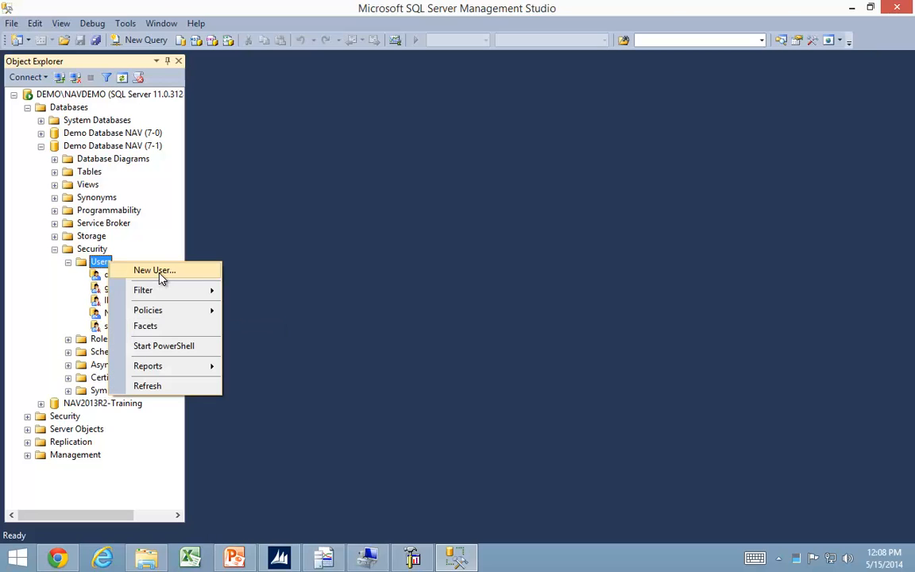
pyautogui.click(160, 272)
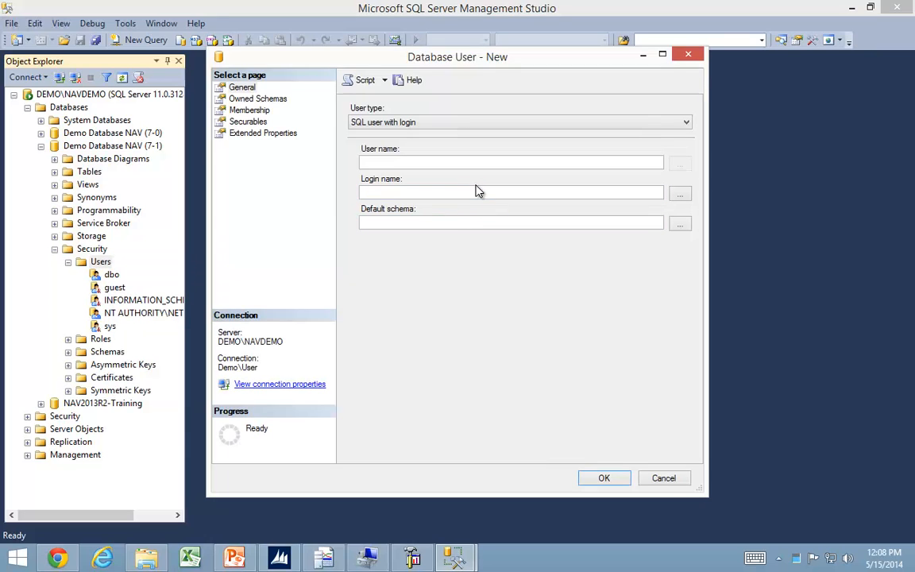
pyautogui.click(451, 123)
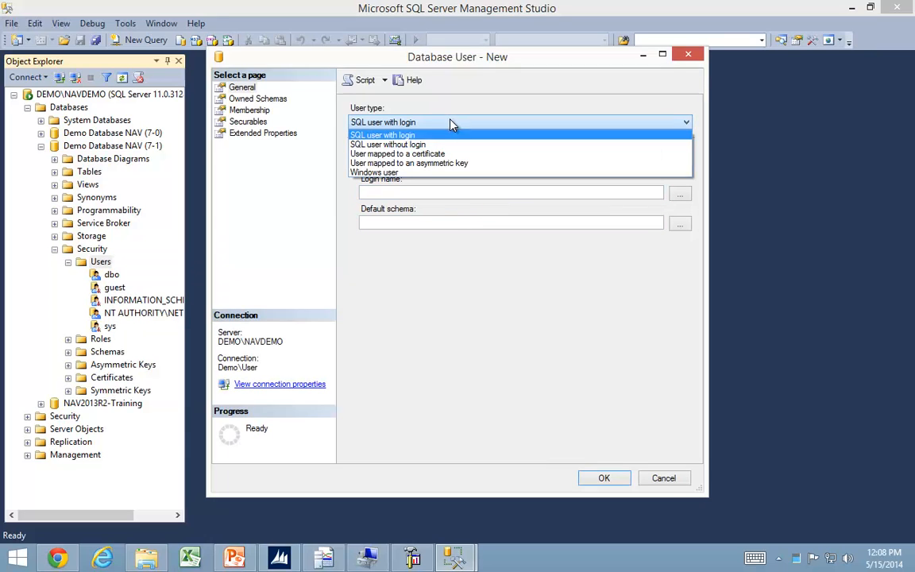
pyautogui.click(397, 174)
# Try to select the login recording for the new database user.
pyautogui.click(434, 194)
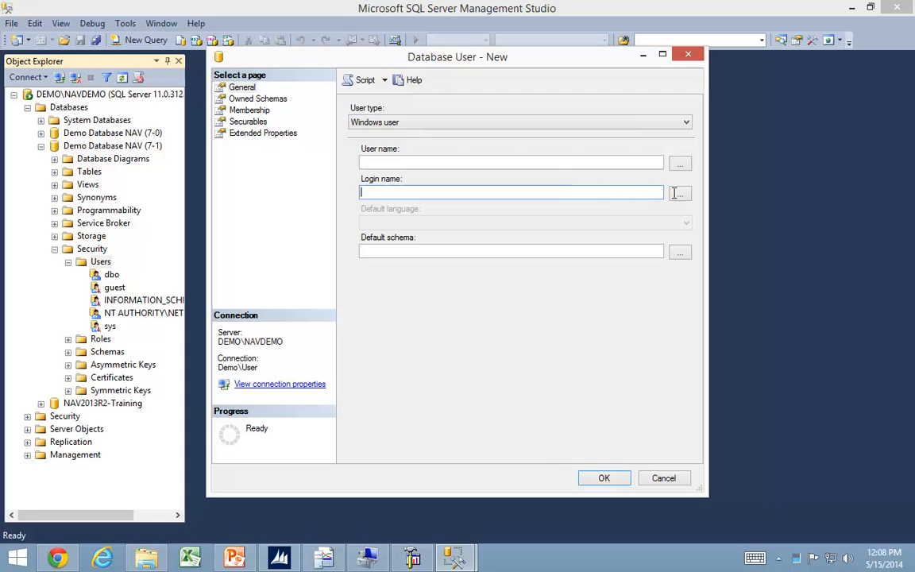
pyautogui.click(679, 193)
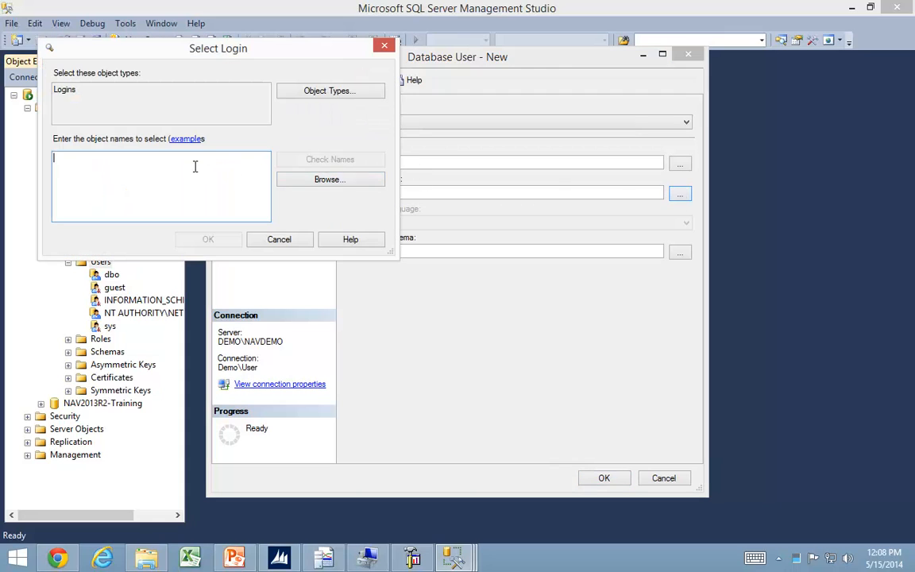
pyautogui.write('recordin')
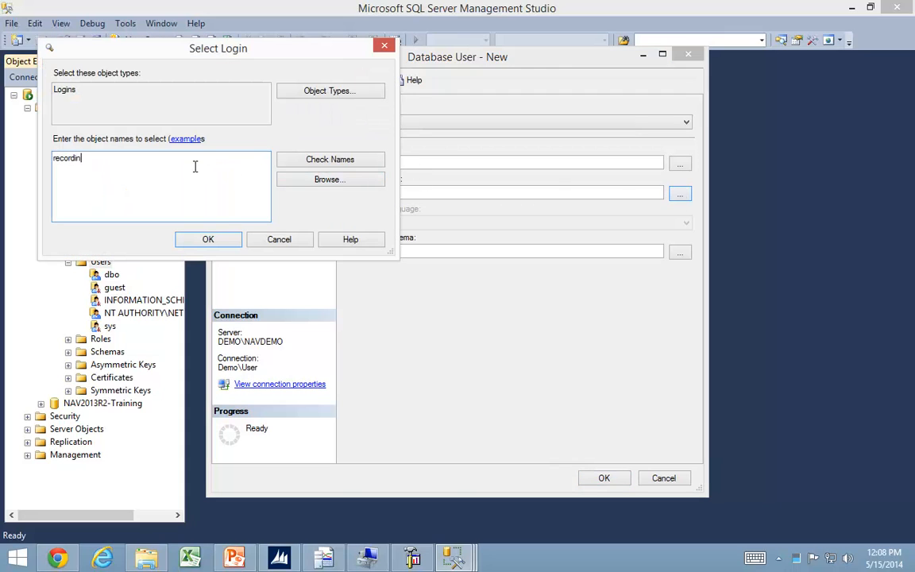
pyautogui.write('g')
pyautogui.press('Return')
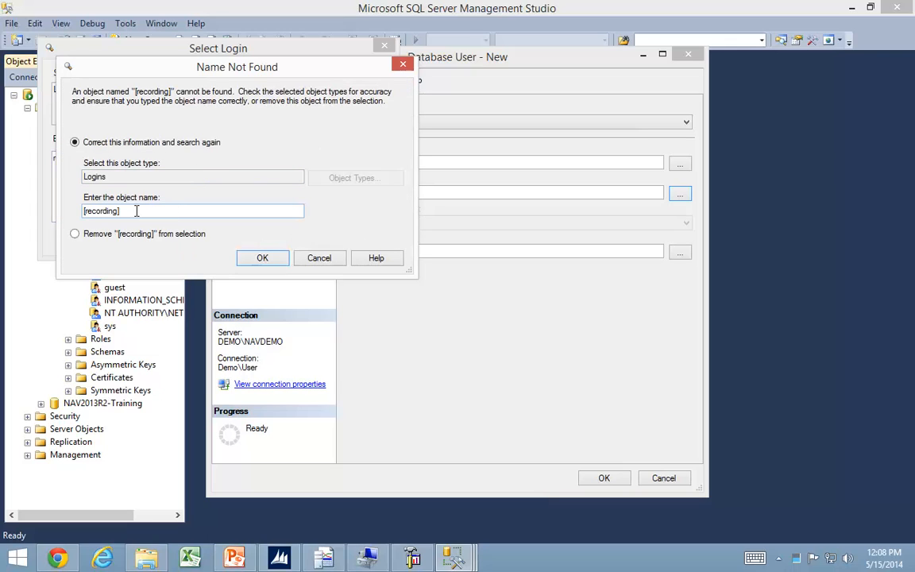
pyautogui.click(261, 258)
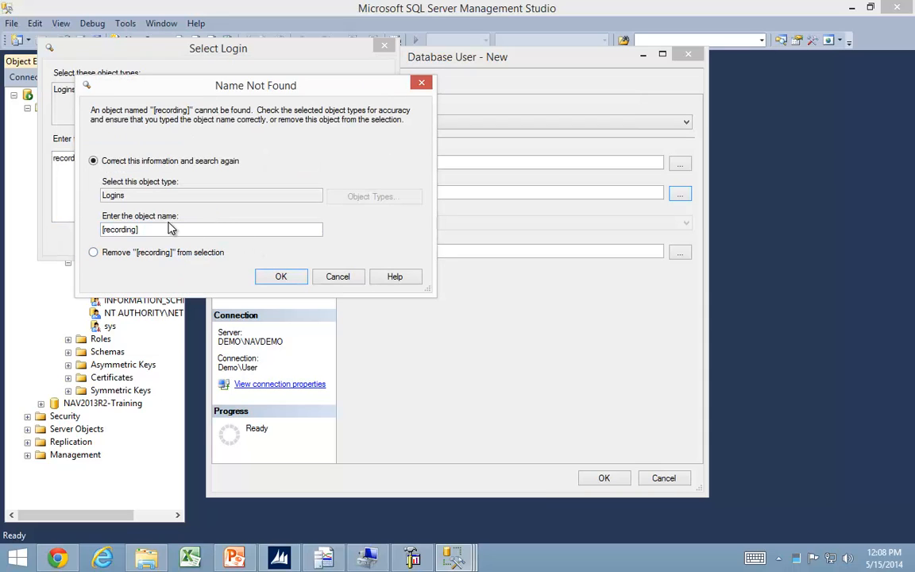
pyautogui.click(339, 278)
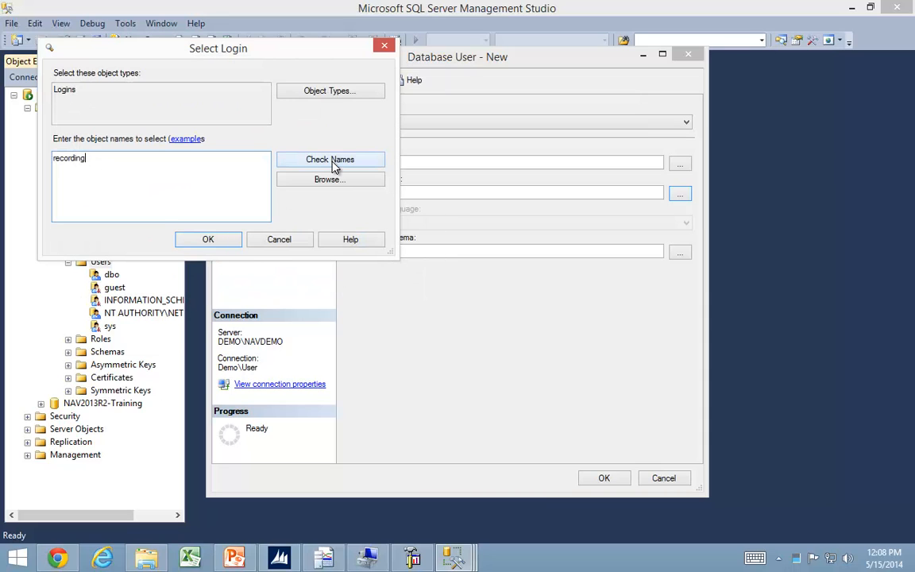
pyautogui.click(302, 153)
pyautogui.press('Escape')
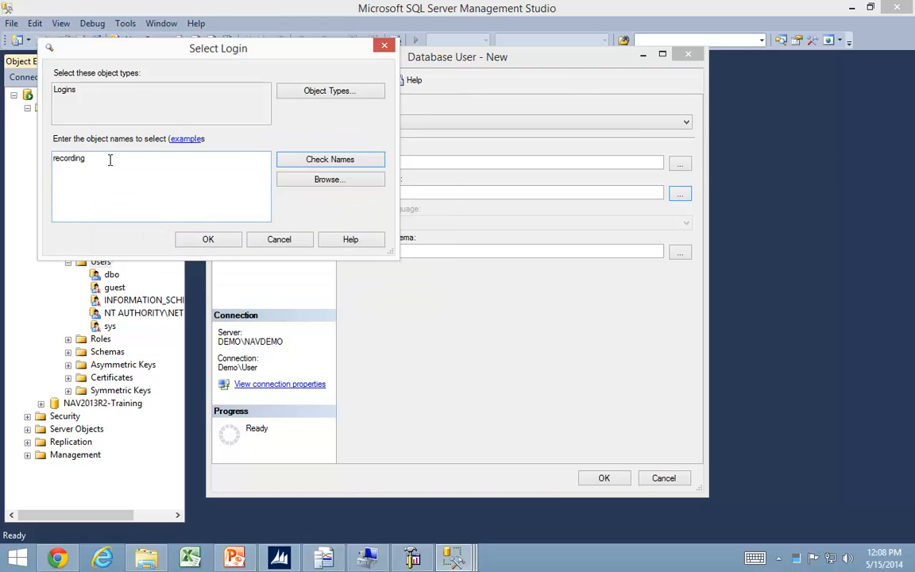
# Try to select demo\Recording as the new database user's login.
pyautogui.moveTo(98, 158); pyautogui.dragTo(2, 151)
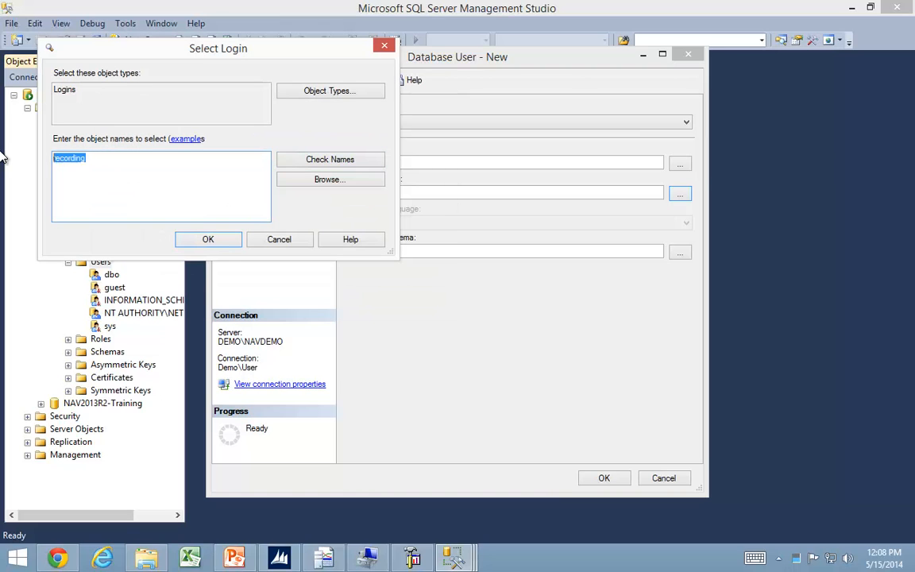
pyautogui.write('demo\\R')
pyautogui.press('Return')
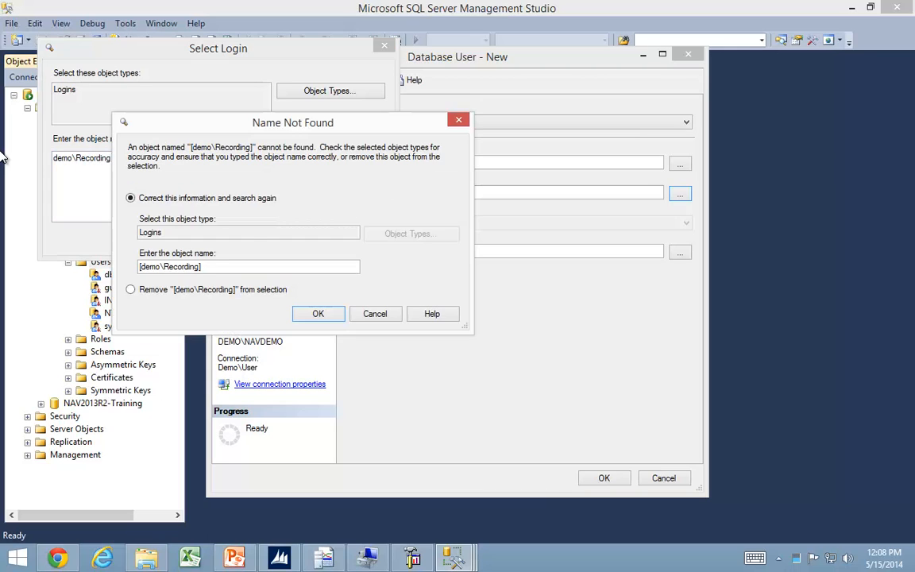
pyautogui.press('Escape')
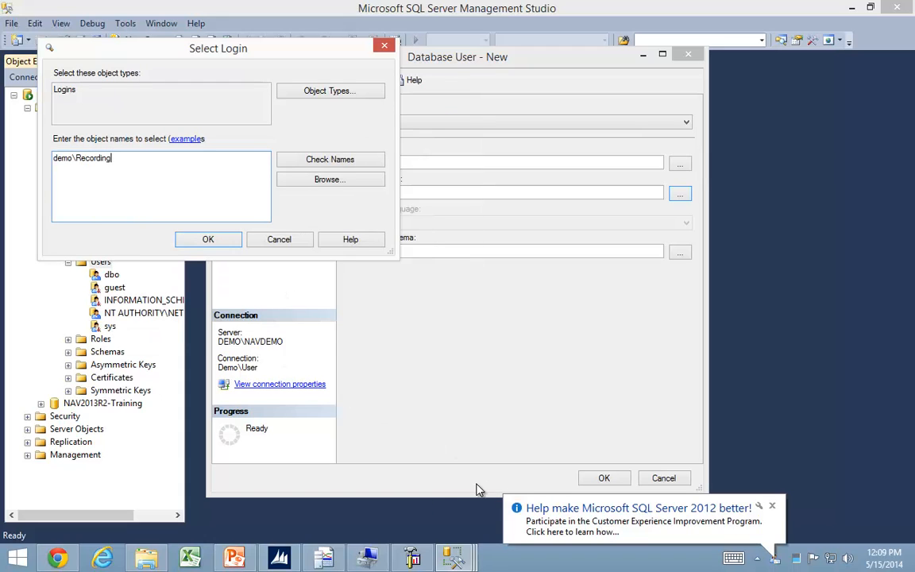
# Check the Recording account among the local users in Computer Management, and return to the login selection.
pyautogui.click(368, 559)
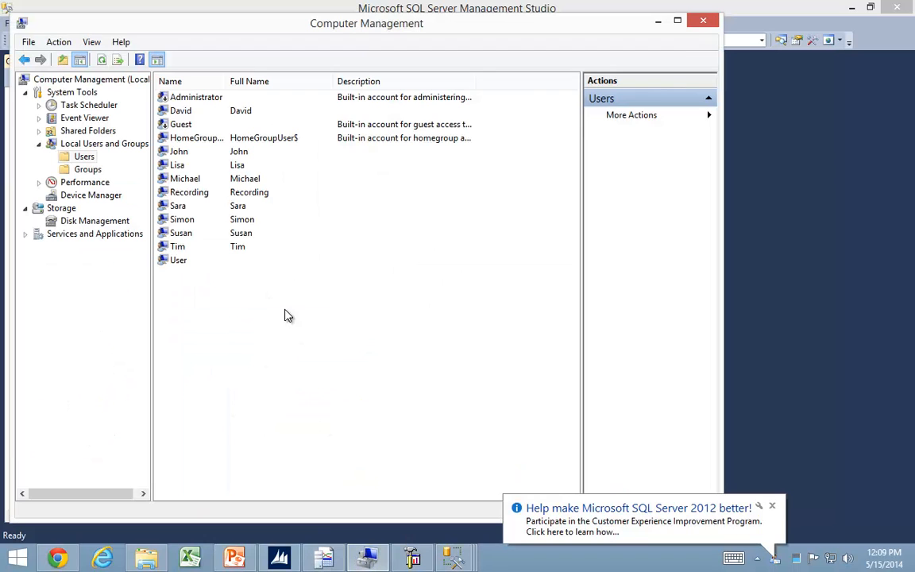
pyautogui.click(188, 195)
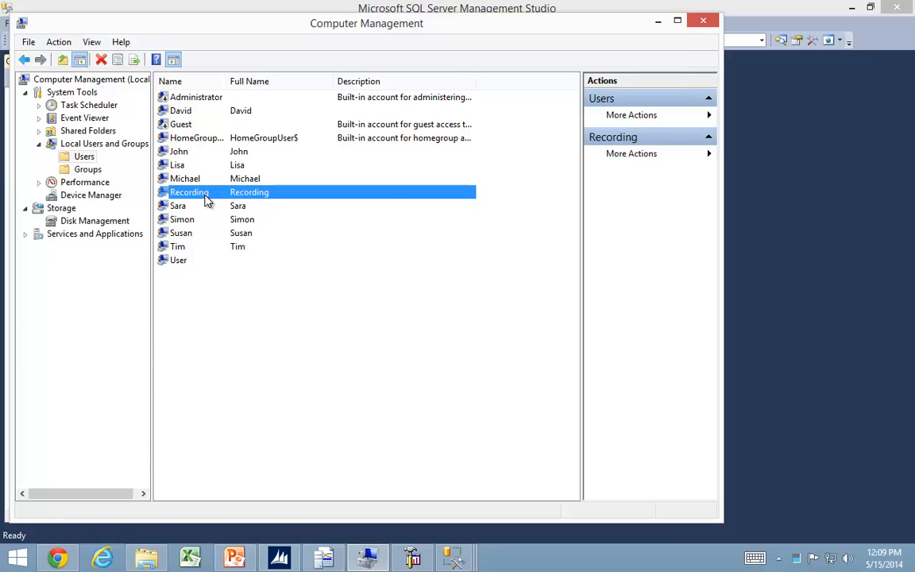
pyautogui.hotkey('alt', 'Tab')
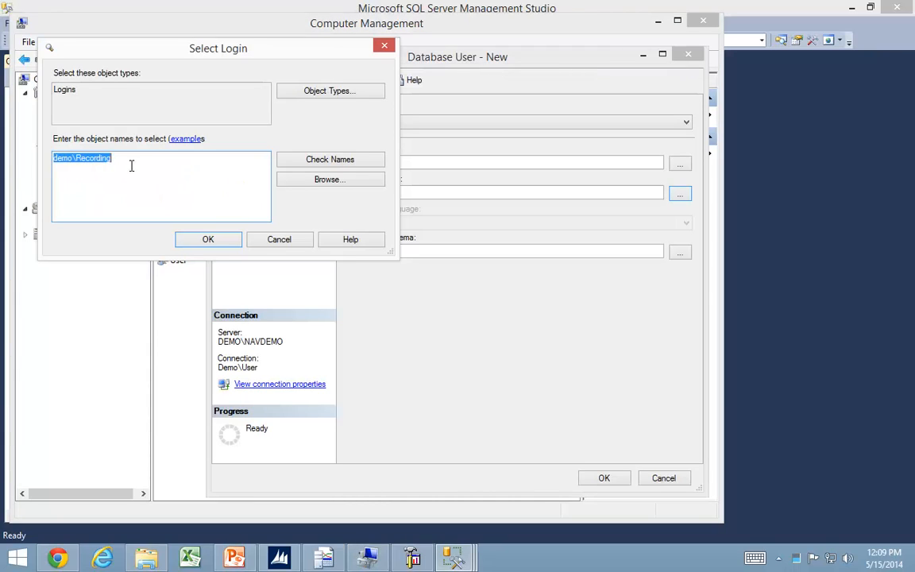
# Cancel the login selection and the new database user, ending back in SQL Server Management Studio.
pyautogui.click(289, 242)
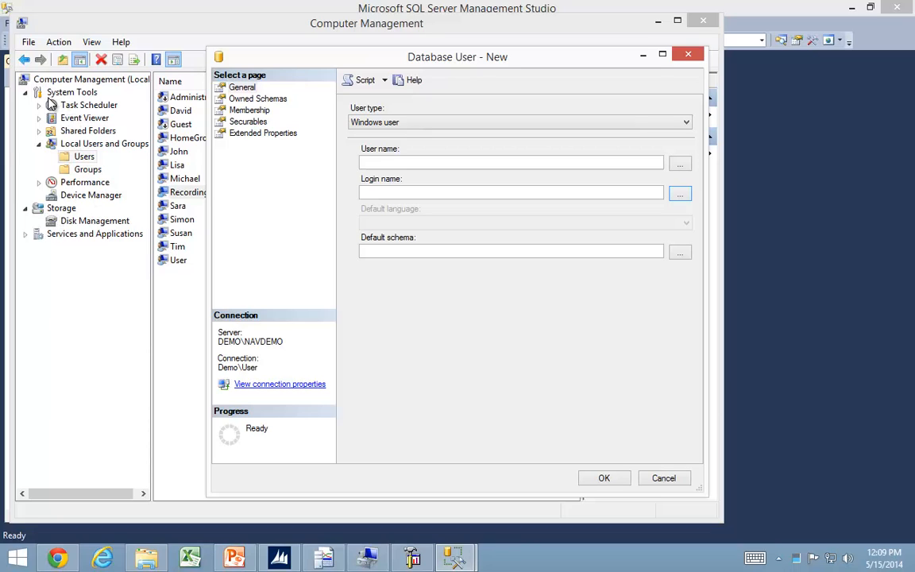
pyautogui.hotkey('alt', 'Tab')
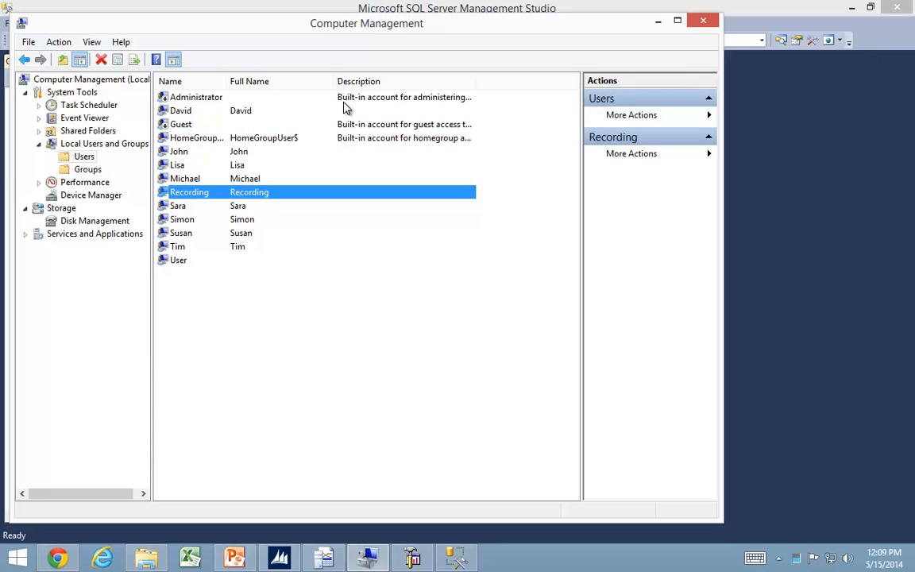
pyautogui.click(828, 301)
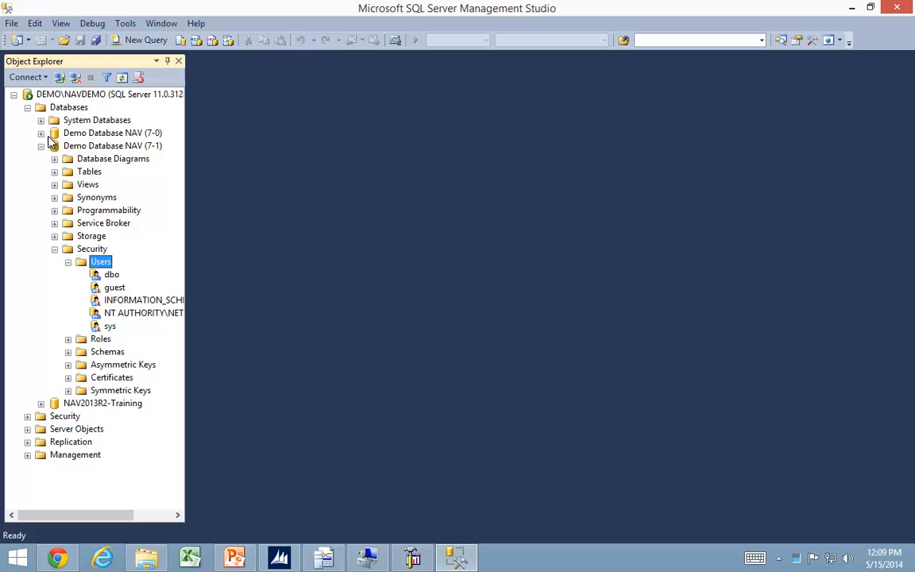
# Start a new server-level login with Windows authentication and enter DEMO\Recording as its login name.
pyautogui.click(28, 416)
pyautogui.click(41, 429)
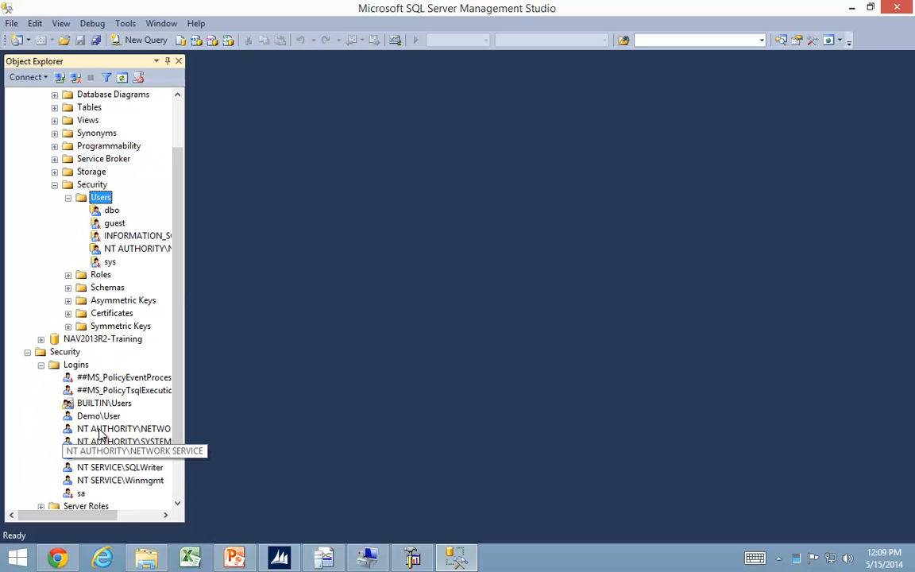
pyautogui.rightClick(81, 364)
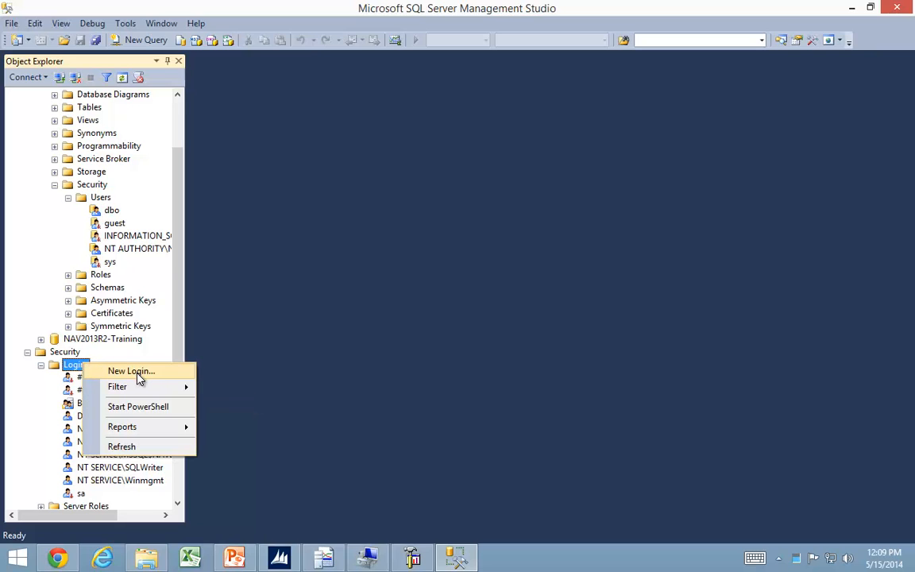
pyautogui.click(131, 371)
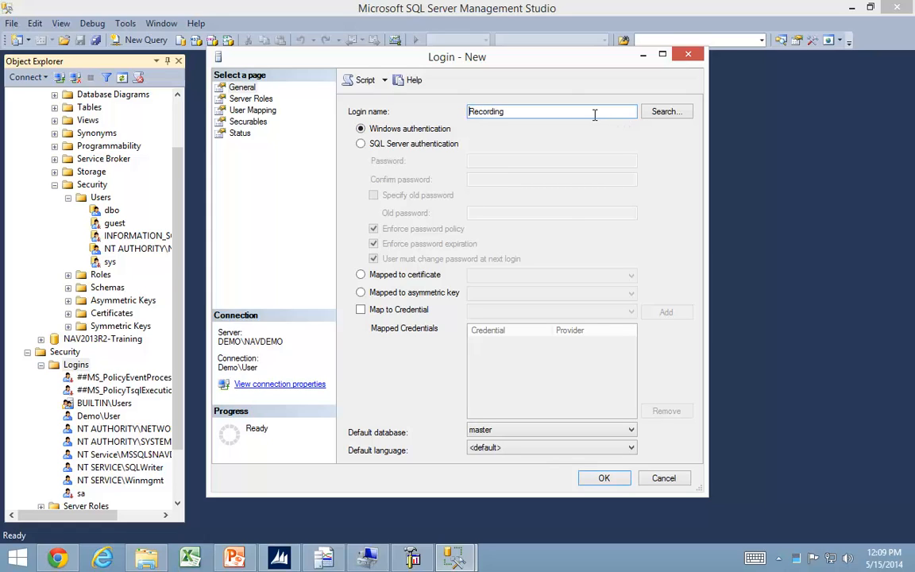
pyautogui.write('Demo')
pyautogui.press('BackSpace')
pyautogui.press('BackSpace')
pyautogui.write('EMO\\')
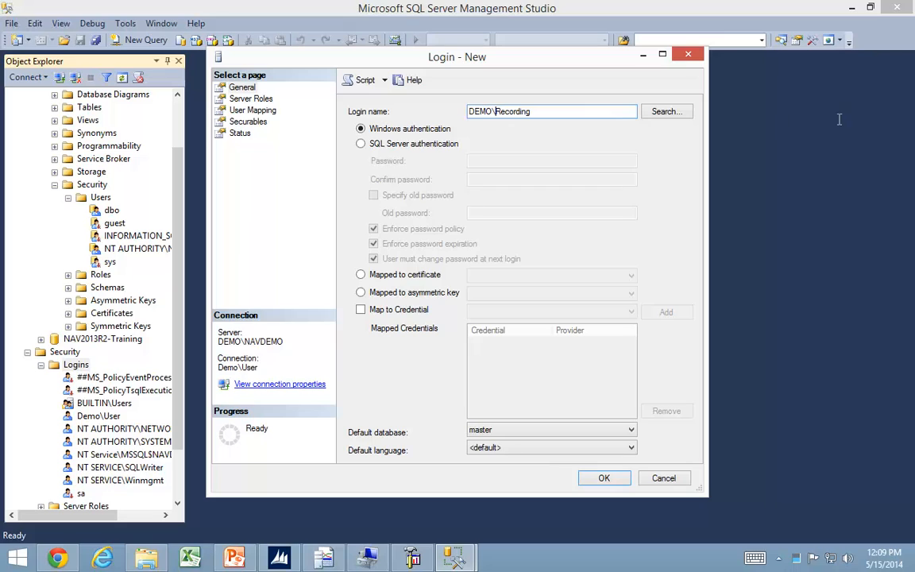
# Look up the Recording account on DEMO as the login's Windows user and create the login.
pyautogui.click(667, 112)
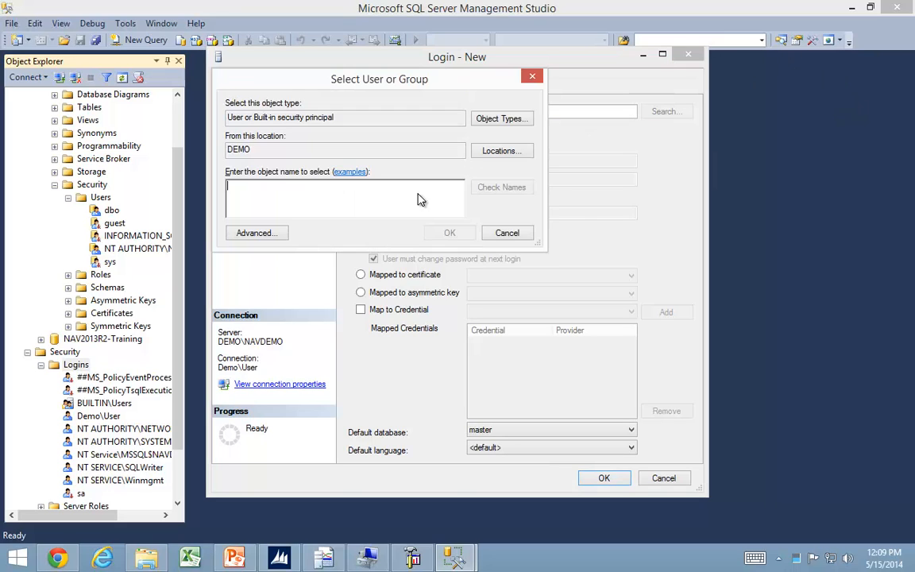
pyautogui.write('Recor')
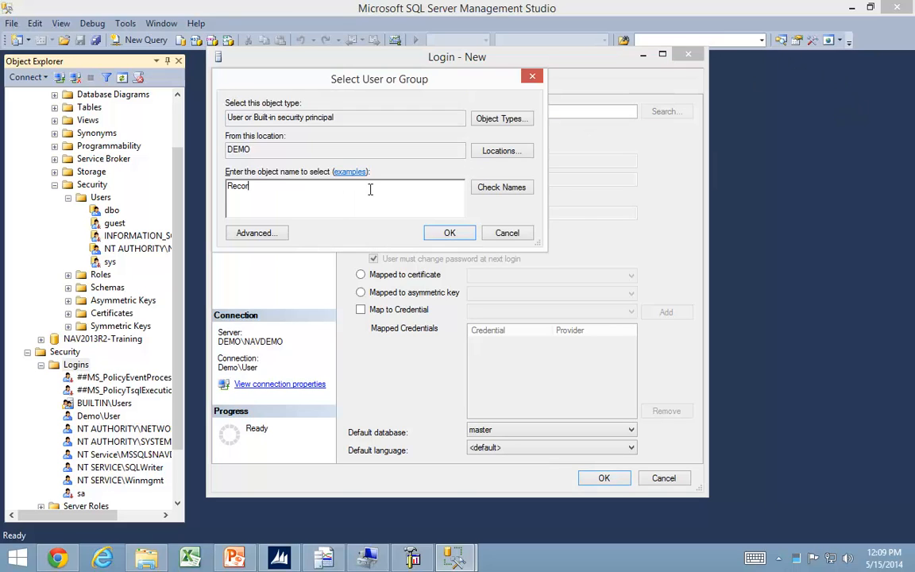
pyautogui.write('ding')
pyautogui.press('Return')
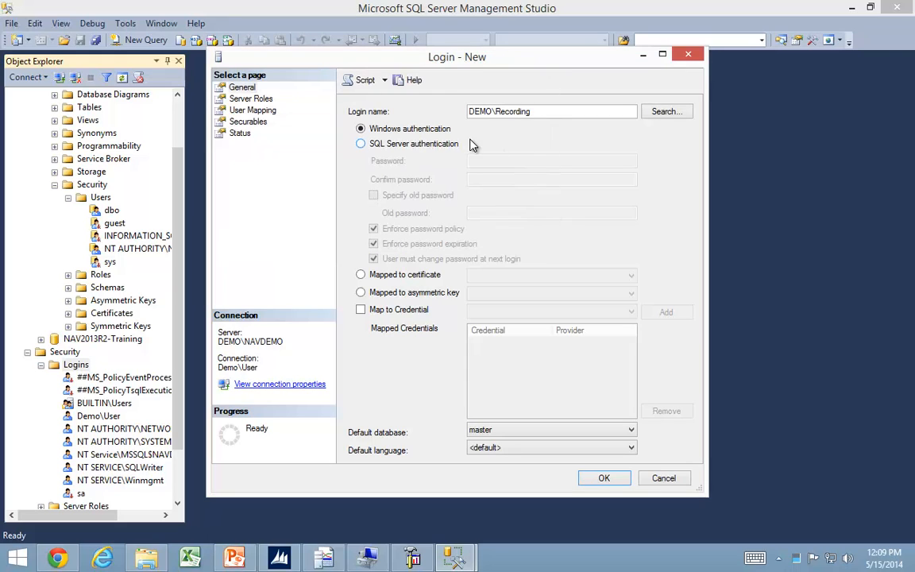
pyautogui.click(604, 479)
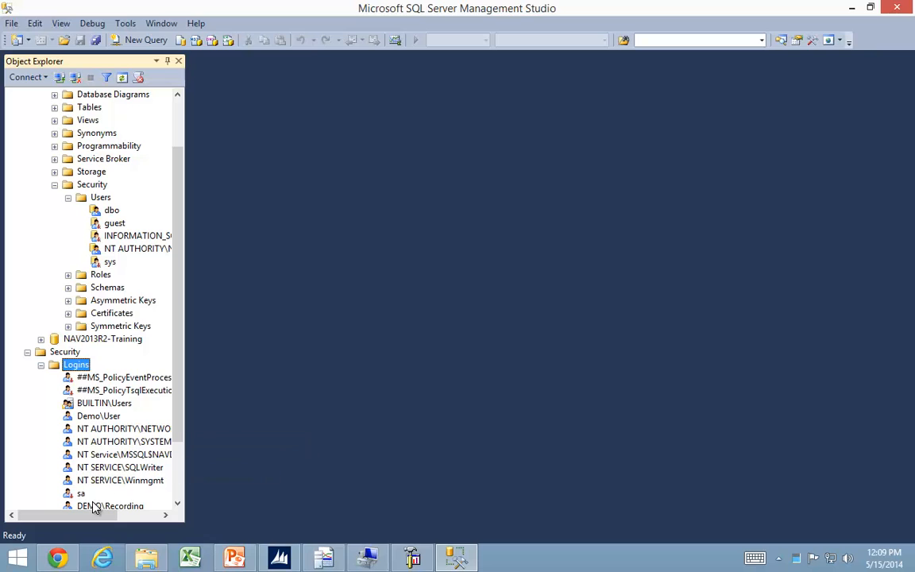
# Start a new Windows user in Demo Database NAV (7-1) and pick DEMO\Recording as its user name.
pyautogui.rightClick(108, 200)
pyautogui.click(206, 205)
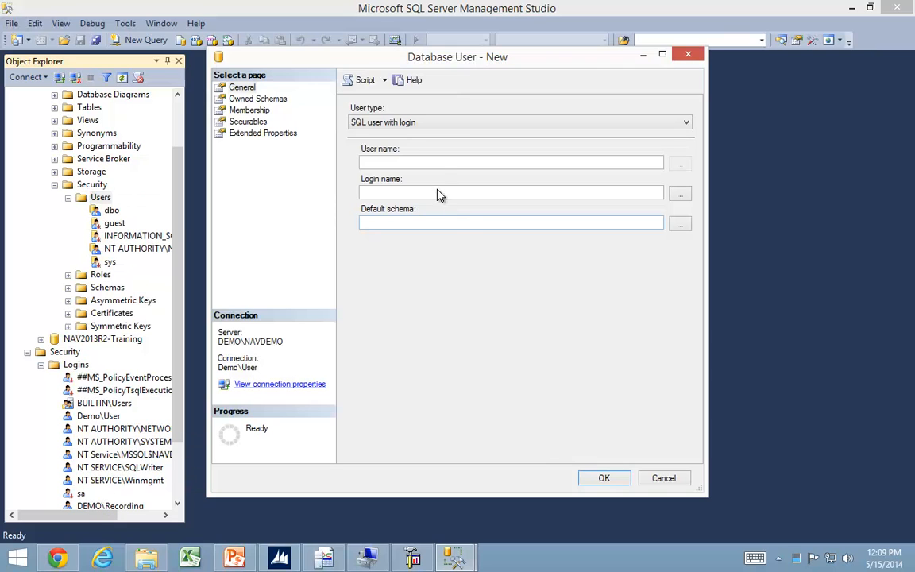
pyautogui.click(423, 123)
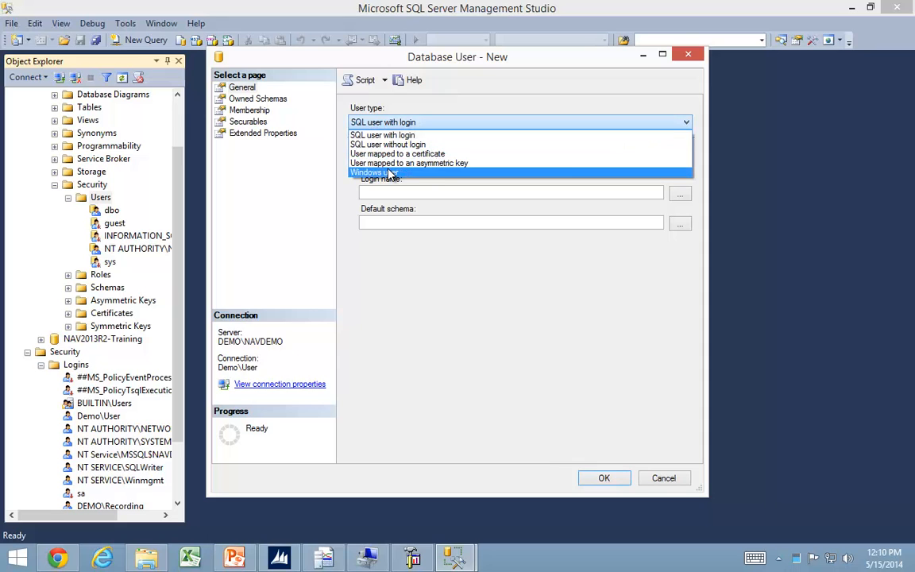
pyautogui.click(411, 175)
pyautogui.click(413, 163)
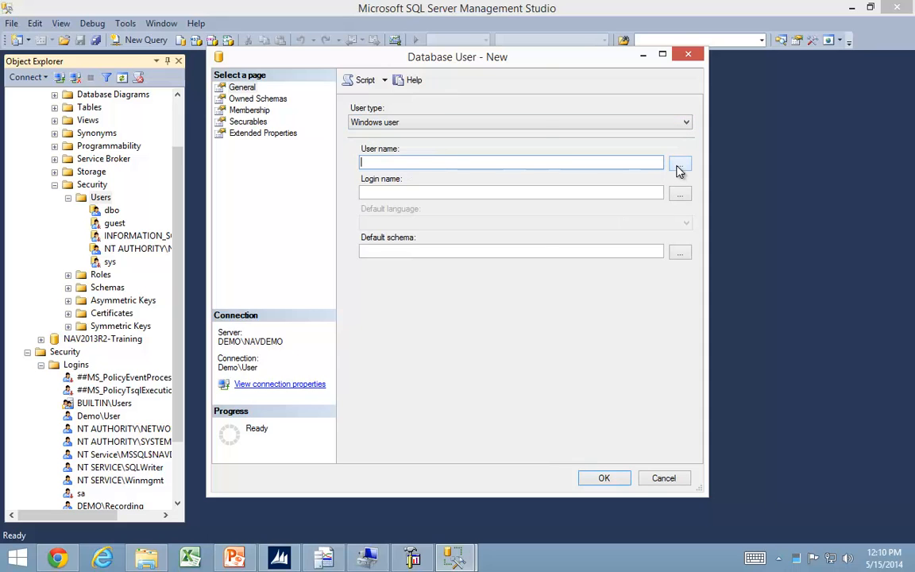
pyautogui.click(679, 165)
pyautogui.write('Recording')
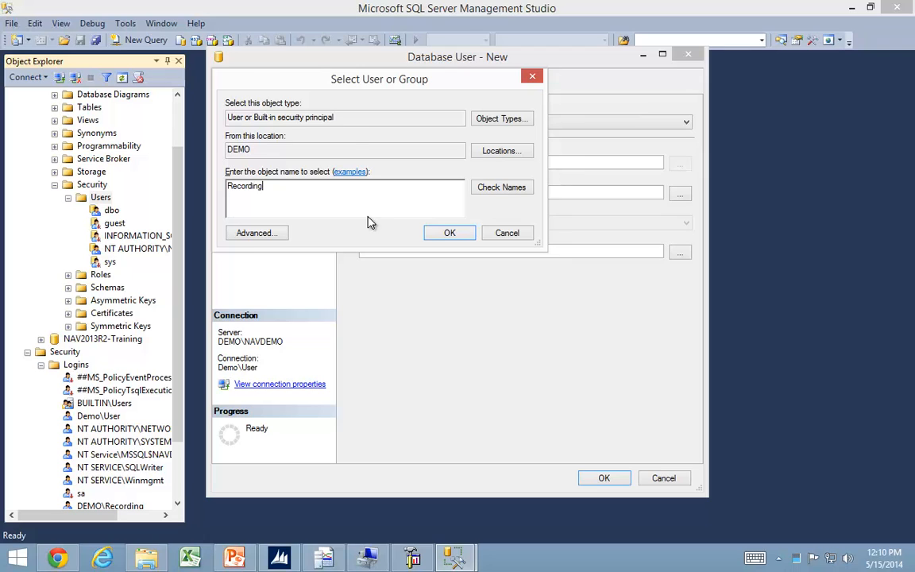
pyautogui.press('Return')
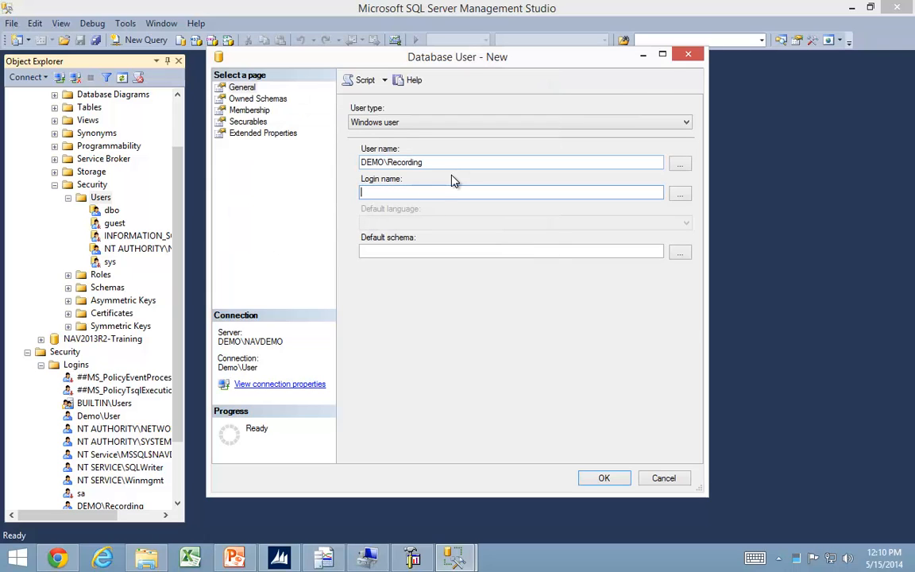
# Try to copy the new database user's user name into its login name.
pyautogui.moveTo(445, 164); pyautogui.dragTo(302, 164)
pyautogui.click(302, 165)
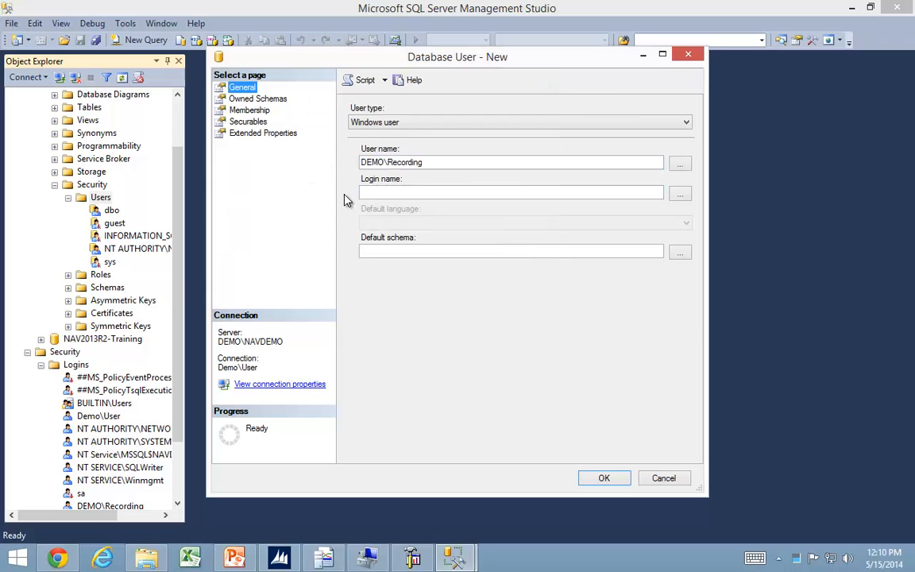
pyautogui.click(380, 191)
pyautogui.write('Assign Role groups instead of single roles')
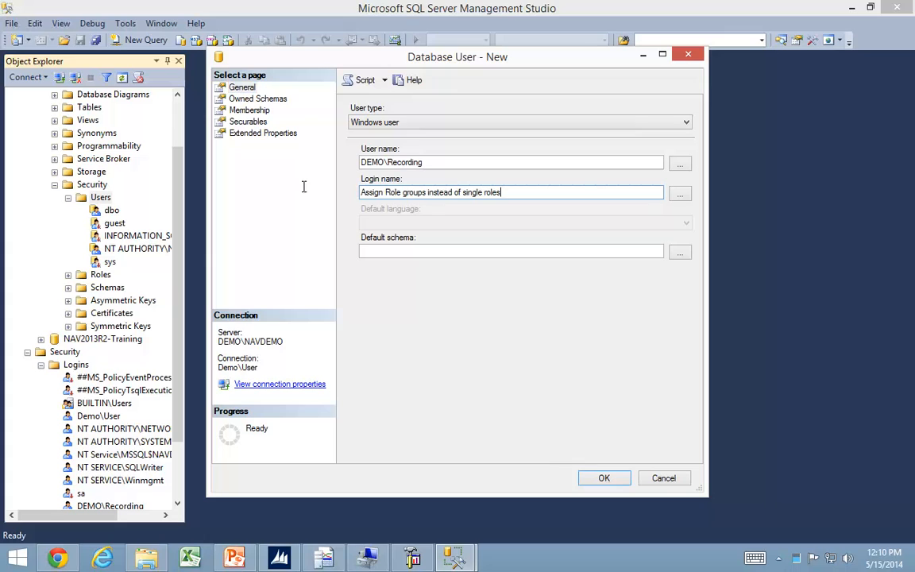
# Give the new database user db_owner role membership and try to create the user.
pyautogui.click(248, 110)
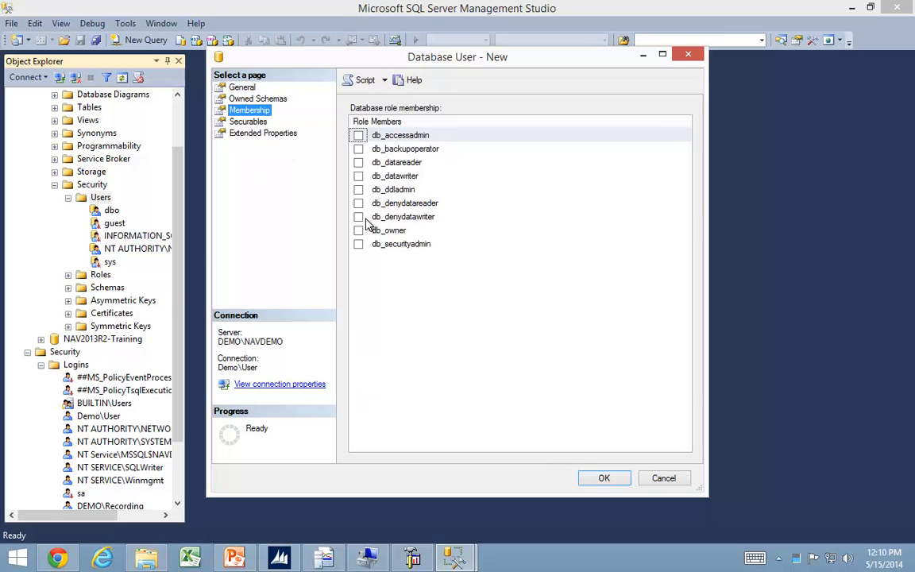
pyautogui.click(358, 230)
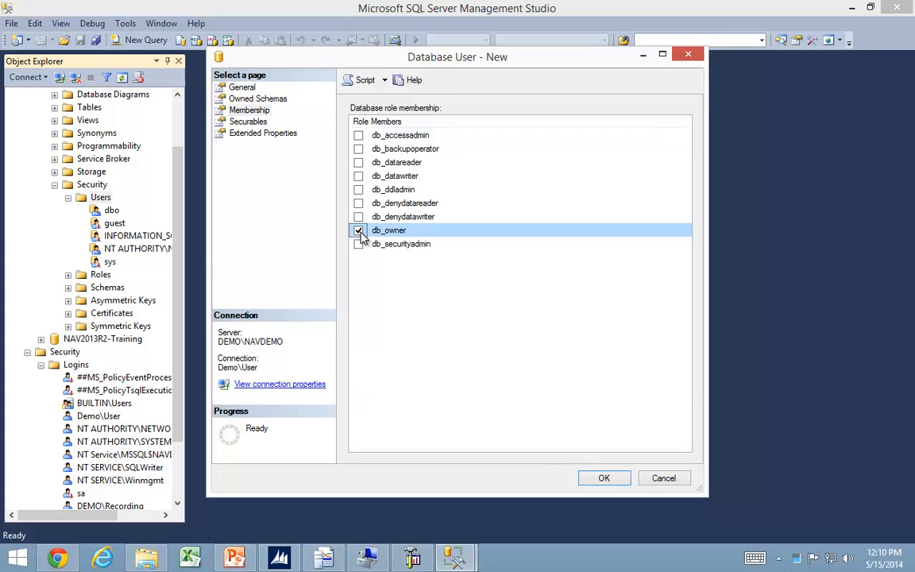
pyautogui.click(605, 480)
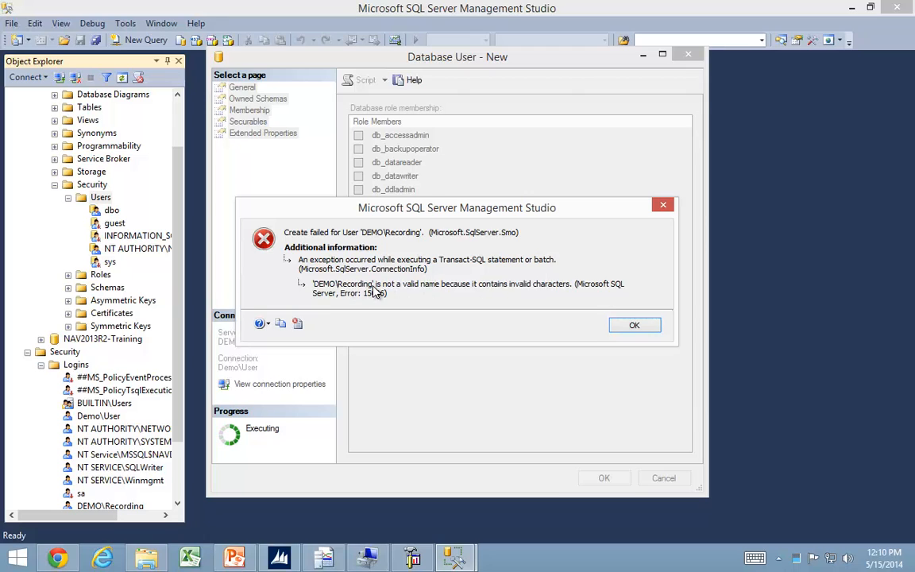
pyautogui.click(636, 326)
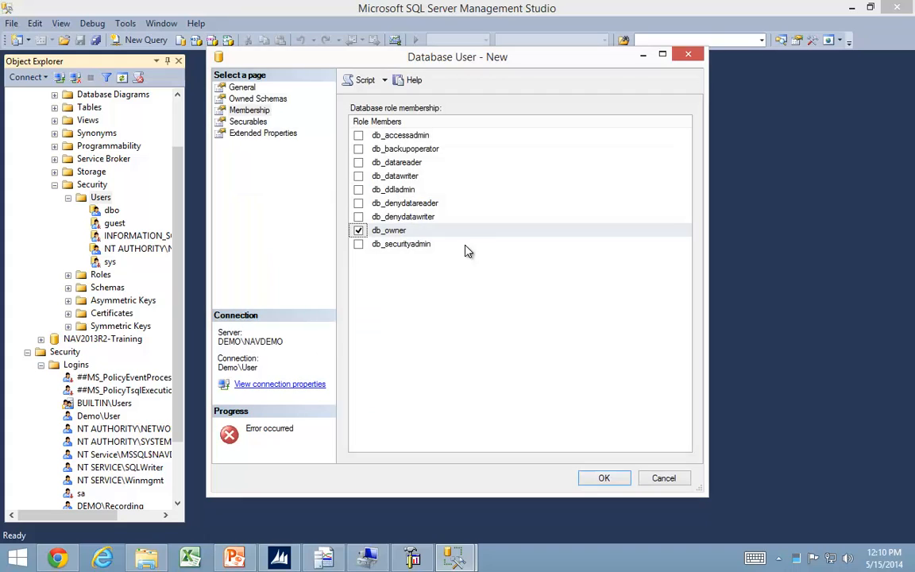
# Shorten the database user's user name to Recording and try to create the user again.
pyautogui.click(241, 87)
pyautogui.doubleClick(388, 162)
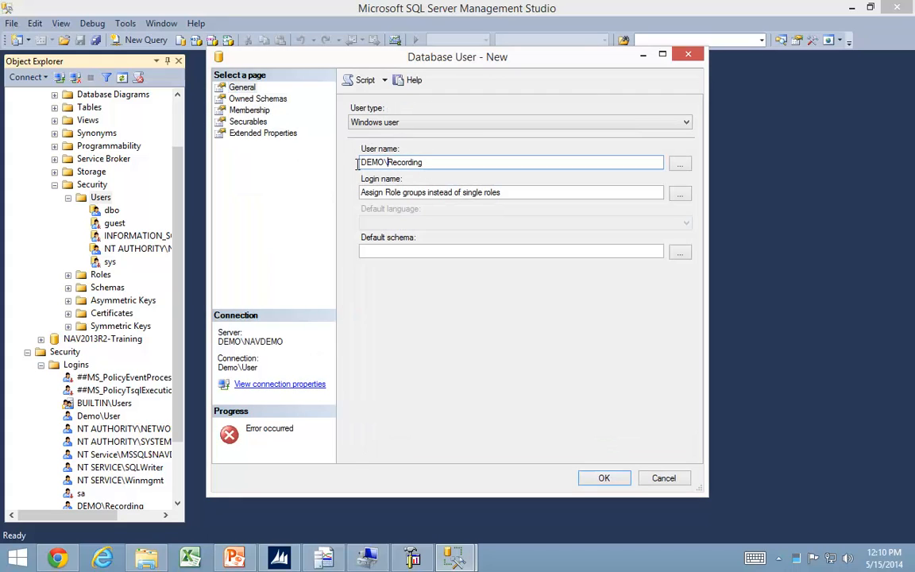
pyautogui.press('Delete')
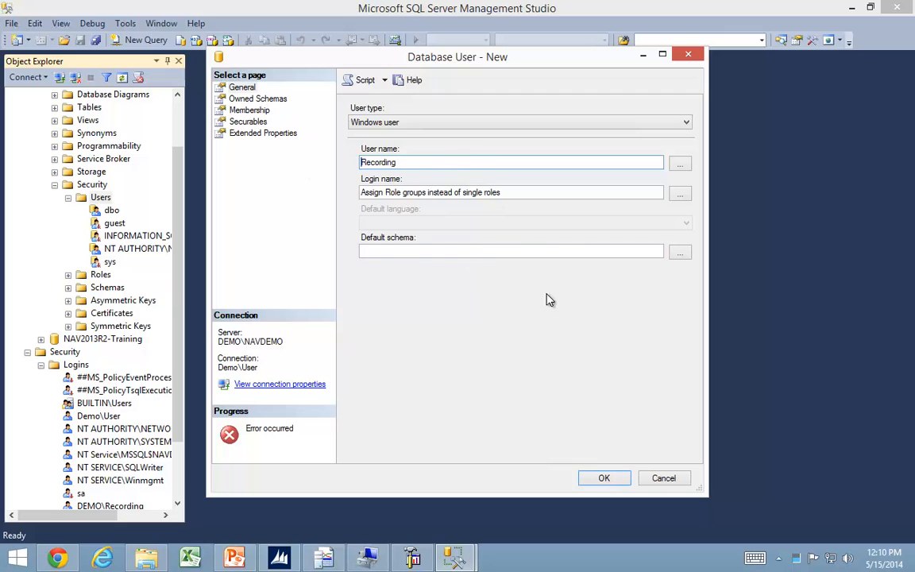
pyautogui.click(600, 478)
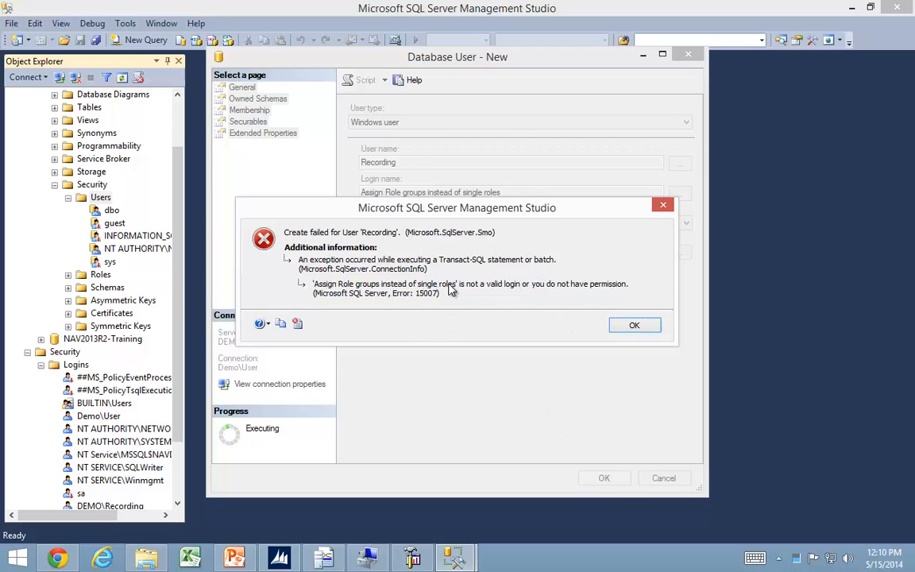
pyautogui.click(634, 327)
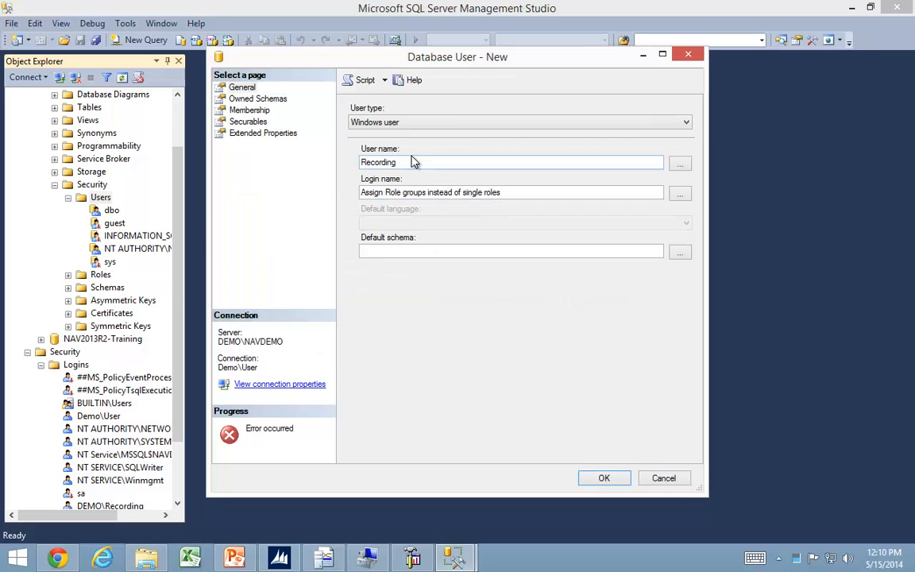
# Put the DEMO\ prefix back in front of Recording in the database user's user name.
pyautogui.click(448, 192)
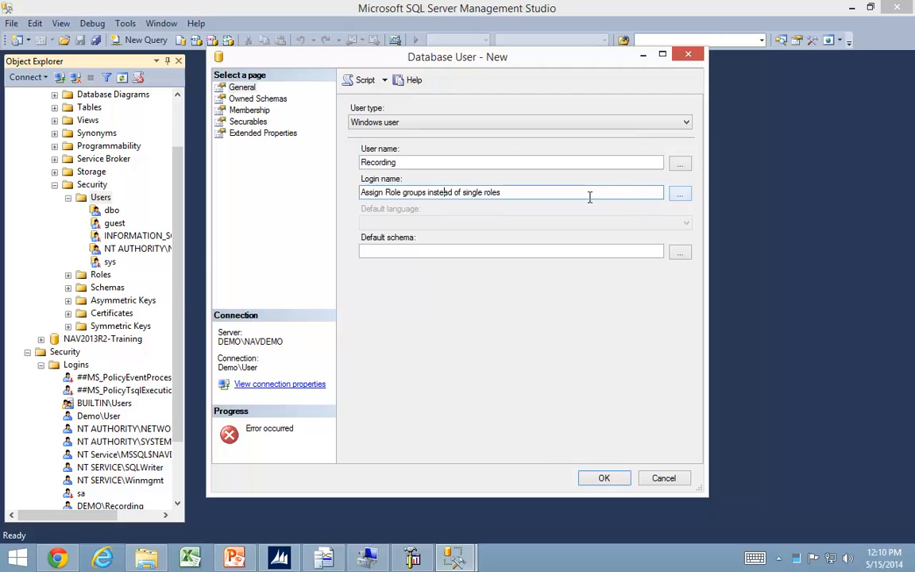
pyautogui.click(416, 165)
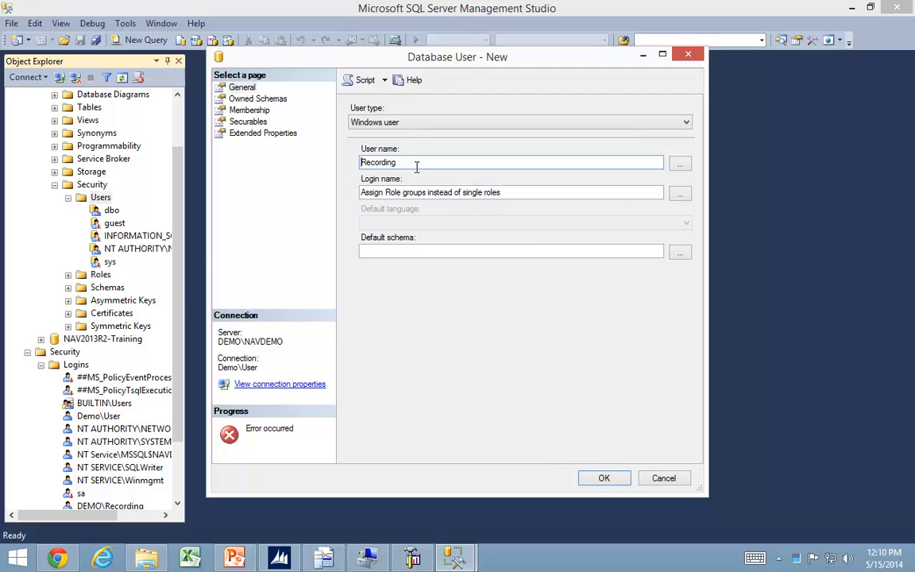
pyautogui.write('Dem')
pyautogui.press('BackSpace')
pyautogui.press('BackSpace')
pyautogui.write('EMO\\')
# Replace the login name with DEMO\Recording, create the database user and select it among the database's users.
pyautogui.doubleClick(416, 168)
pyautogui.hotkey('ctrl', 'c')
pyautogui.press('Tab')
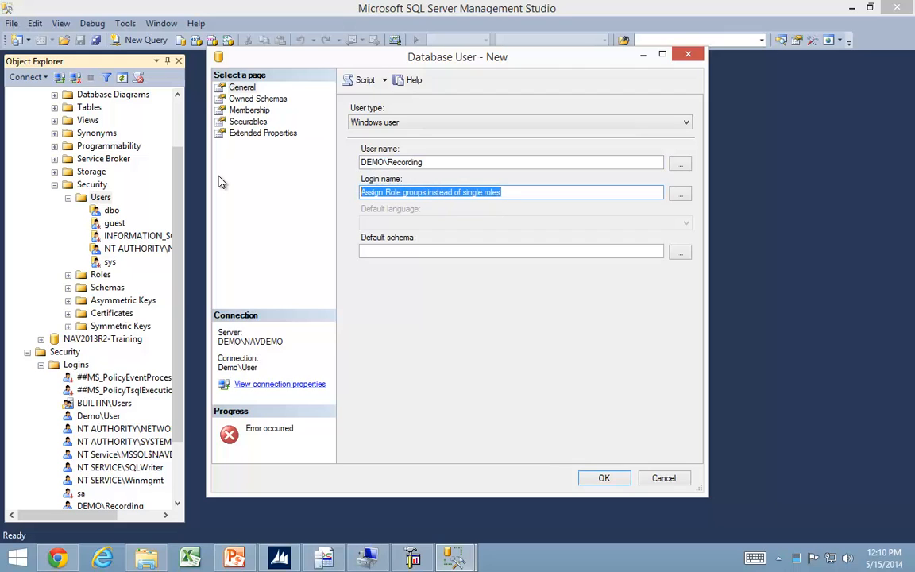
pyautogui.hotkey('ctrl', 'v')
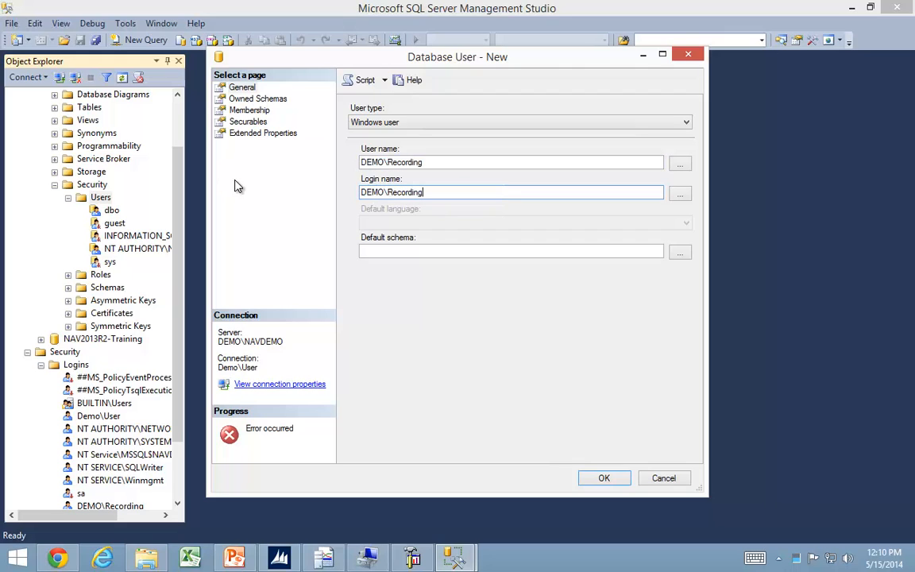
pyautogui.click(604, 480)
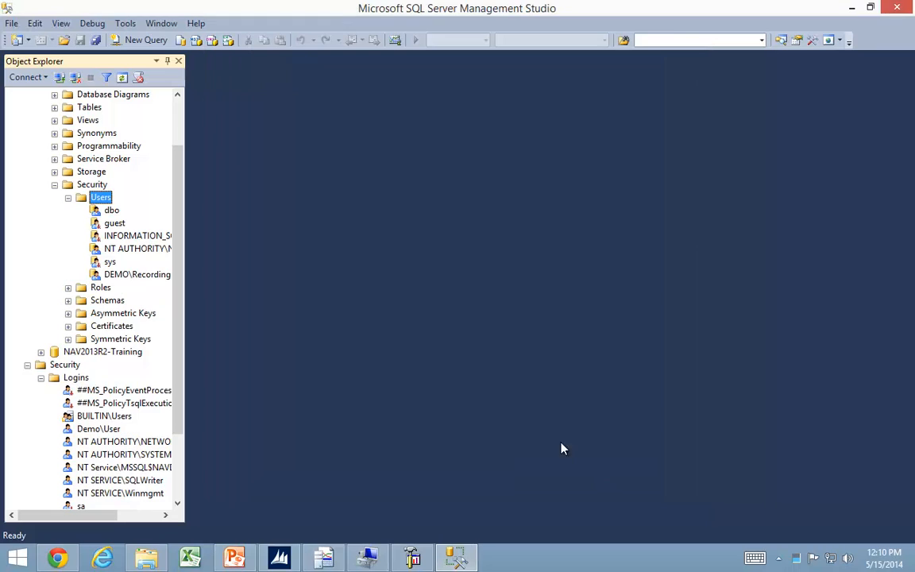
pyautogui.click(124, 274)
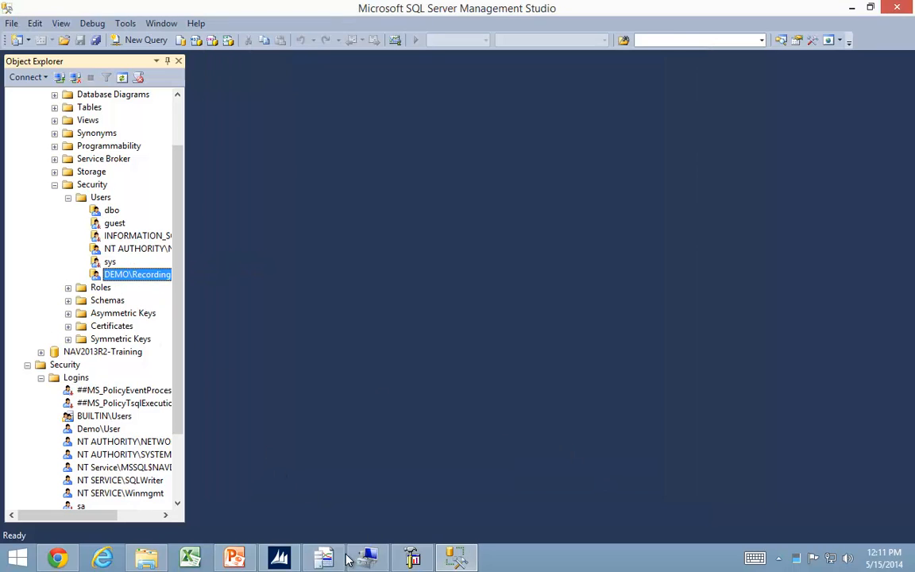
# Switch to the Microsoft Dynamics NAV Server administration console and restart the Recording server instance.
pyautogui.click(412, 558)
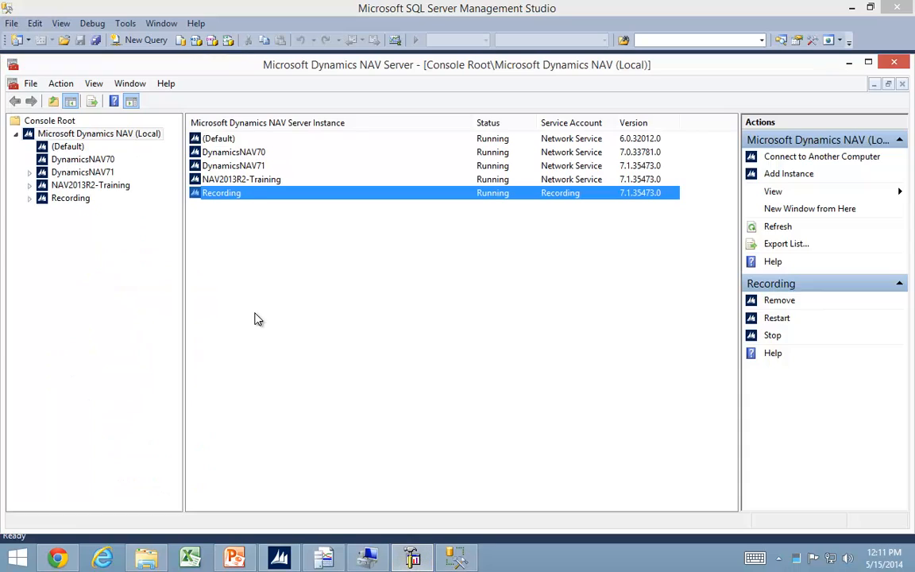
pyautogui.rightClick(216, 198)
pyautogui.click(263, 226)
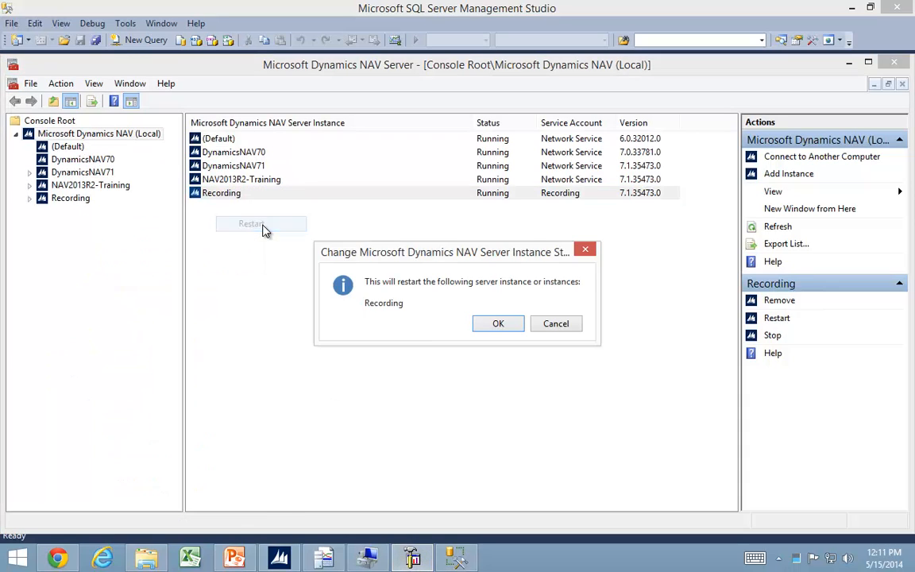
pyautogui.click(494, 324)
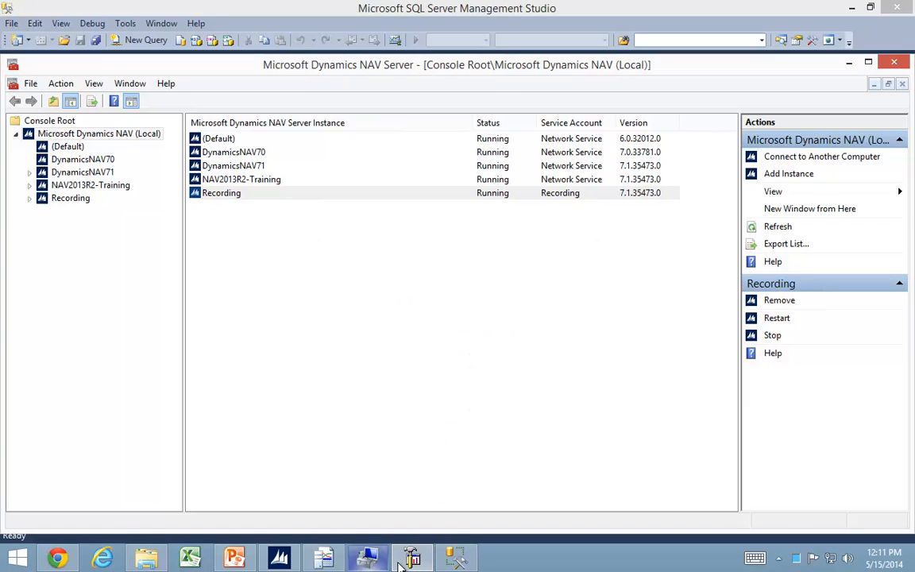
# Switch to the Dynamics NAV client and connect it to localhost:7066/Recording with the company CRONUS Easy Security.
pyautogui.click(278, 562)
pyautogui.click(512, 269)
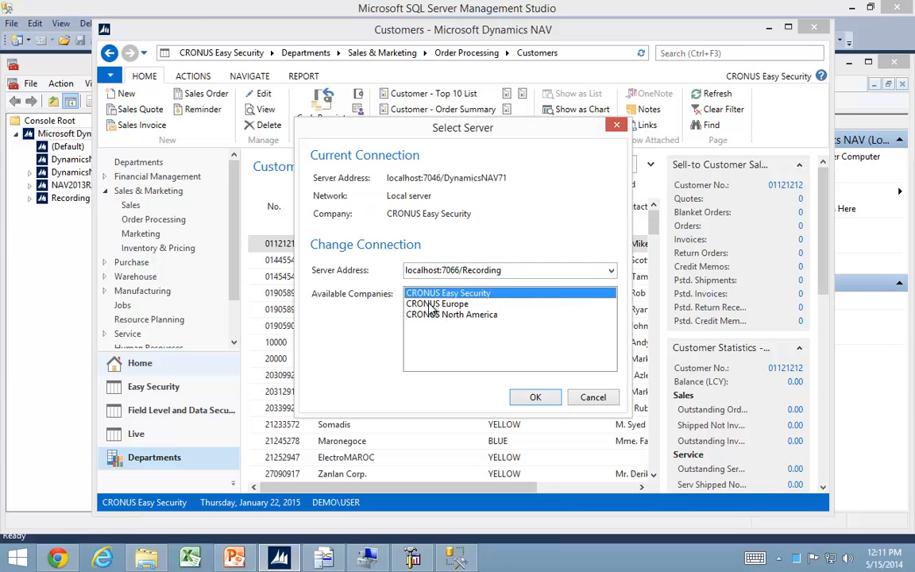
pyautogui.click(436, 305)
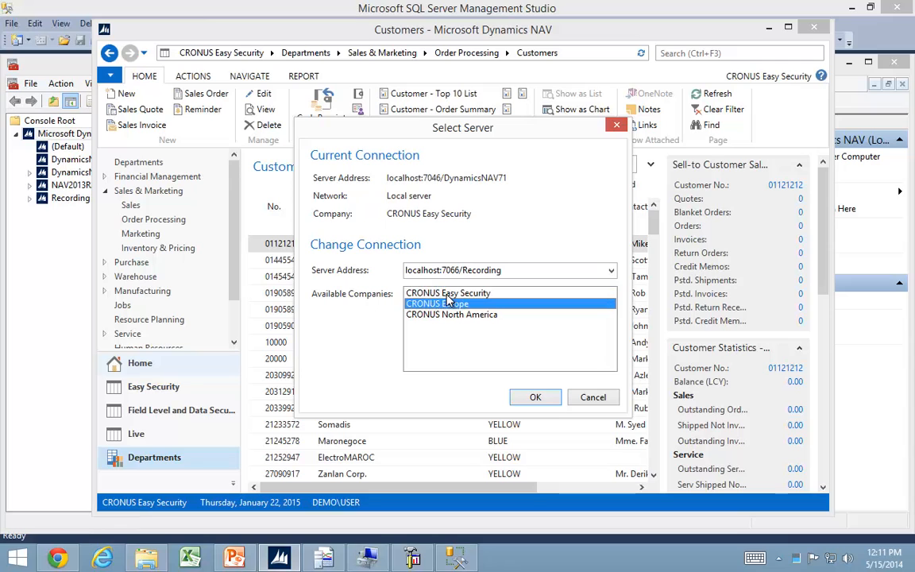
pyautogui.click(449, 294)
pyautogui.click(535, 398)
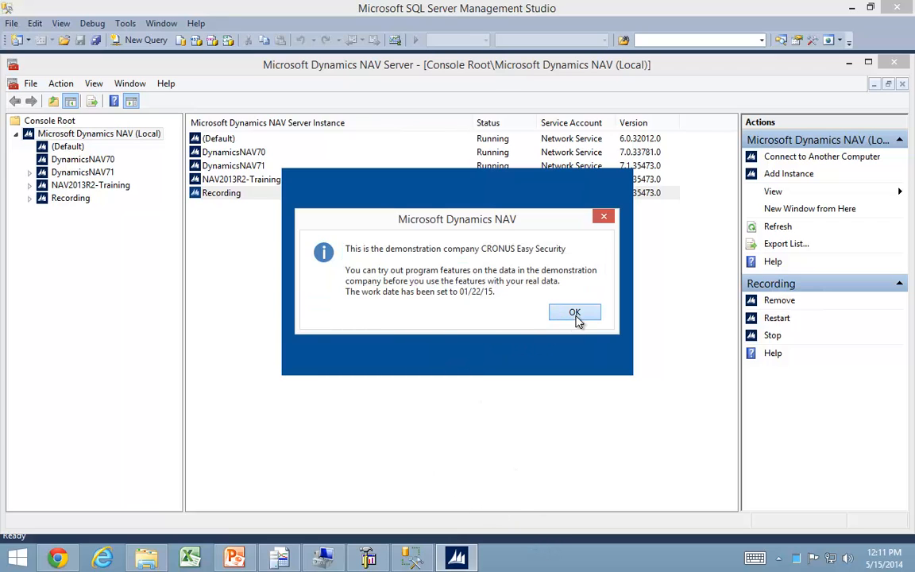
# Dismiss the demonstration company notice, switch to SQL Server Profiler and start a new trace connected to DEMO\NAVDEMO.
pyautogui.click(575, 313)
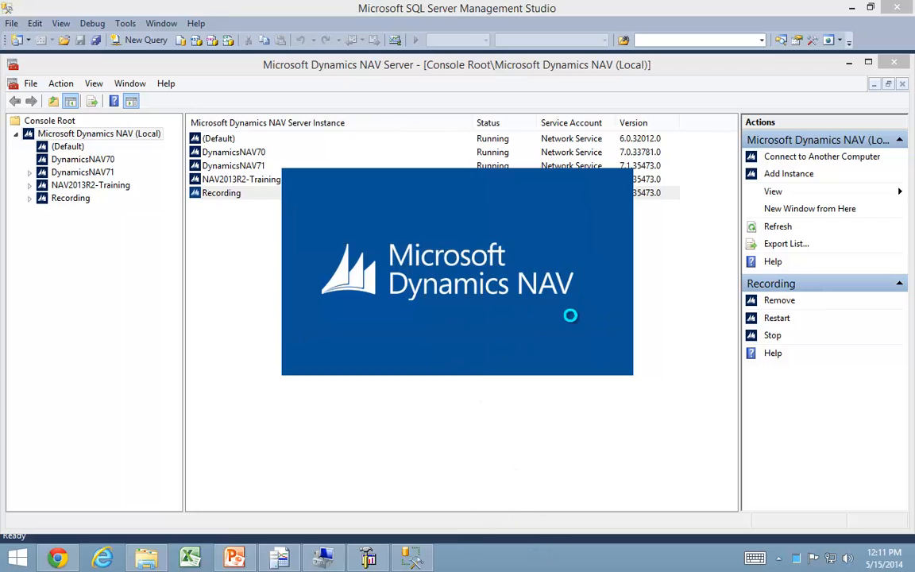
pyautogui.click(362, 559)
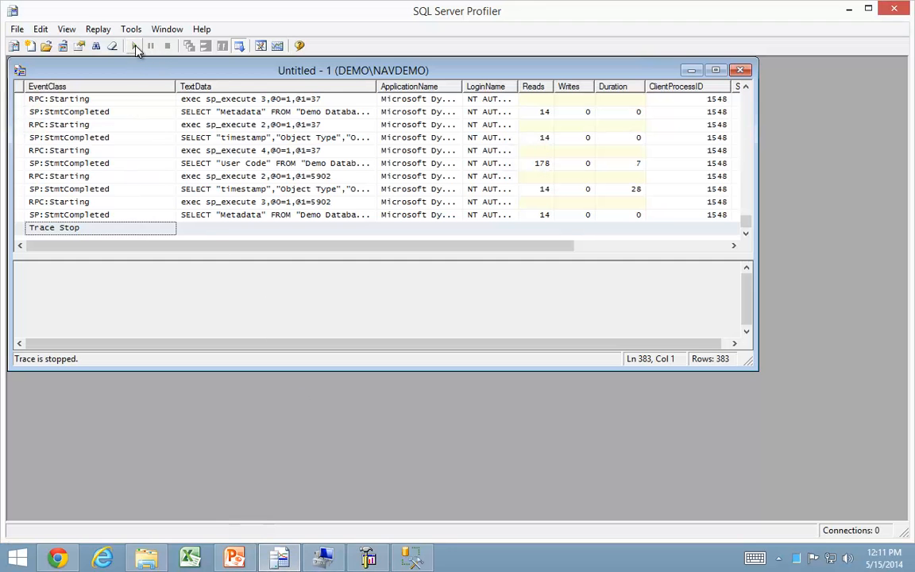
pyautogui.click(17, 29)
pyautogui.click(38, 48)
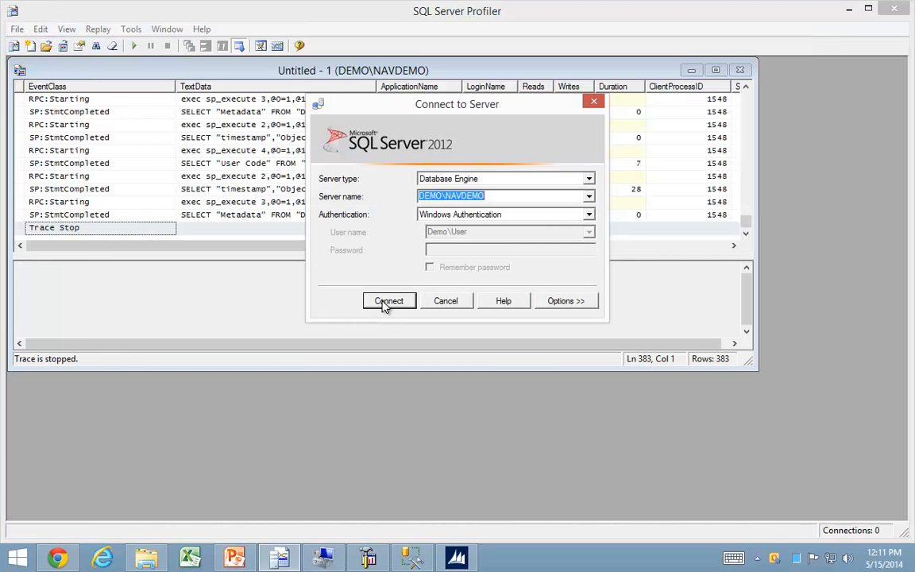
pyautogui.click(387, 302)
# Add a column filter to the new trace so that LoginName is like %Recording.
pyautogui.click(230, 112)
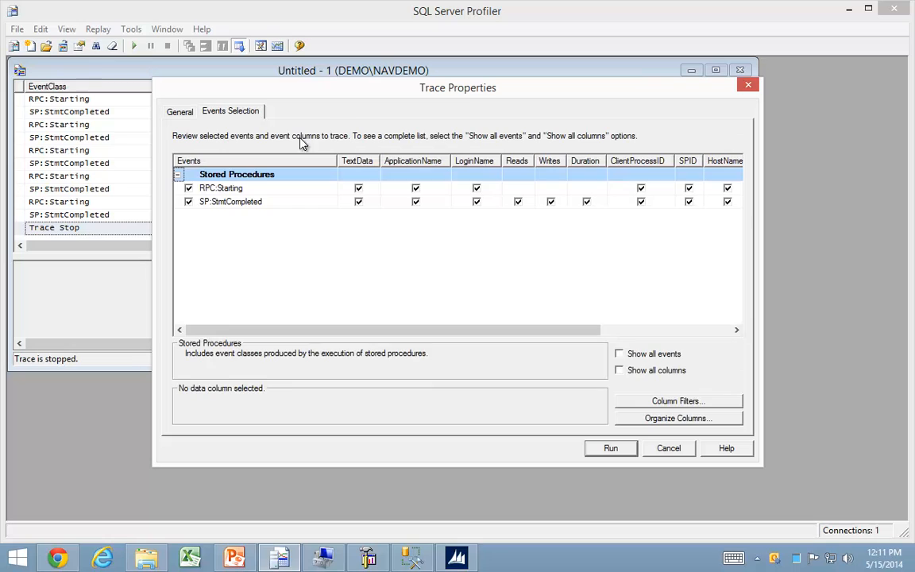
pyautogui.click(675, 401)
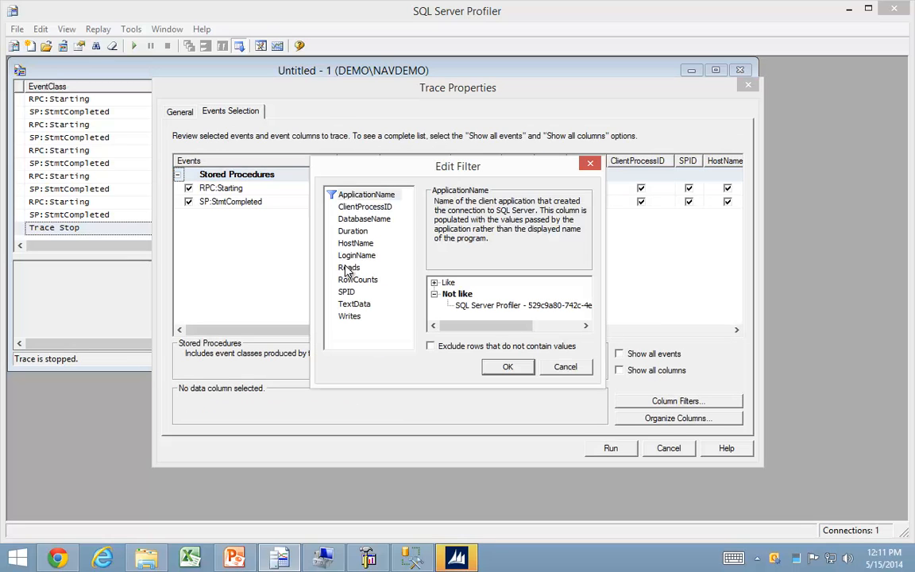
pyautogui.click(389, 255)
pyautogui.click(435, 282)
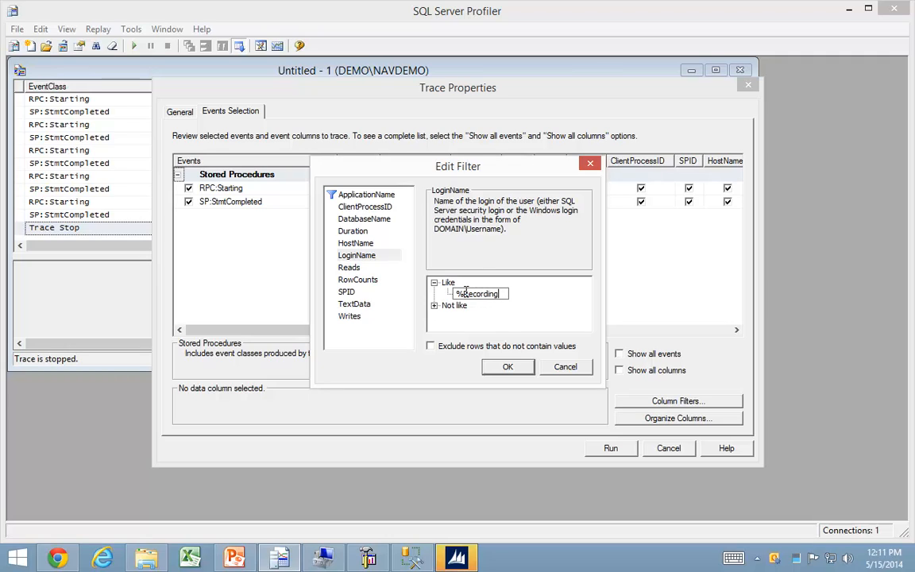
pyautogui.click(507, 368)
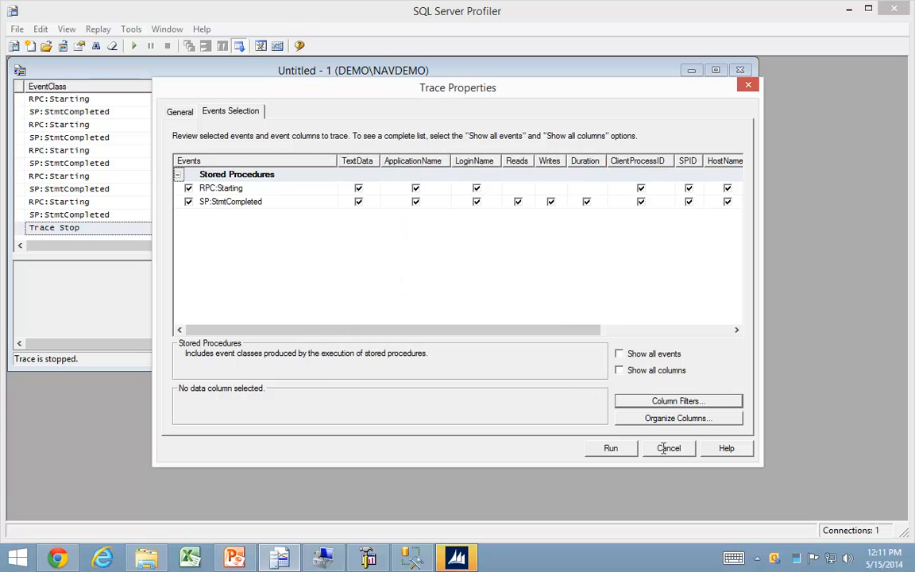
# Run the trace and widen the LoginName column to read the full login names of the captured events.
pyautogui.click(618, 453)
pyautogui.click(212, 143)
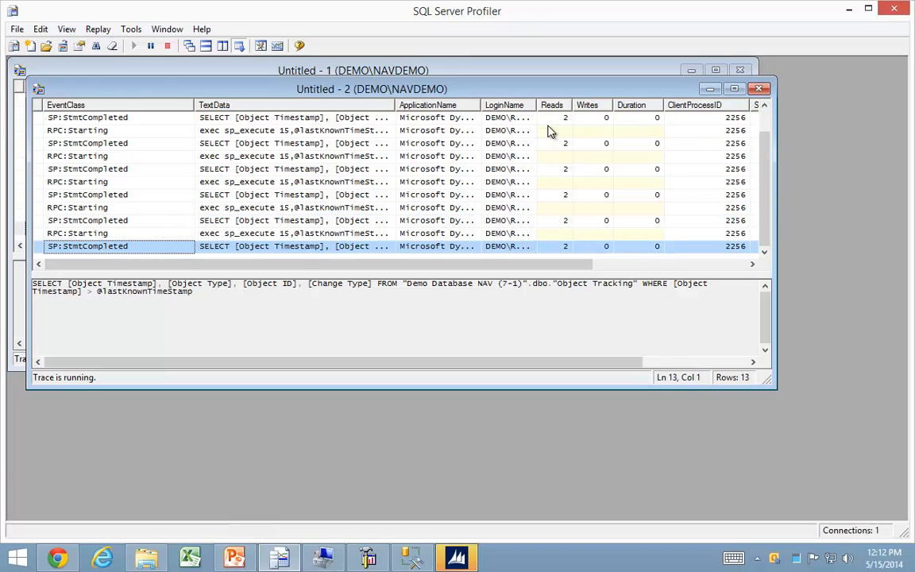
pyautogui.moveTo(537, 105); pyautogui.dragTo(624, 104)
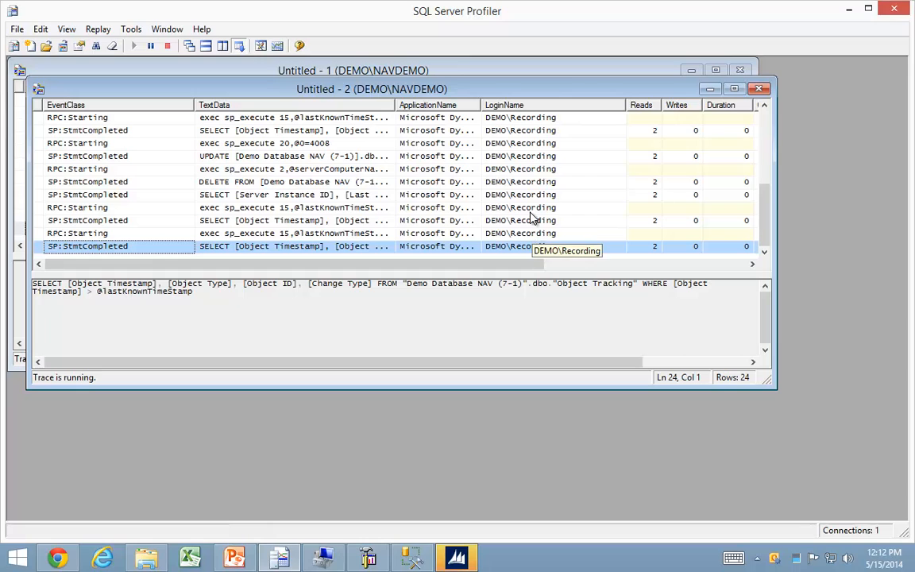
# Close the running trace and the older stopped trace.
pyautogui.click(759, 88)
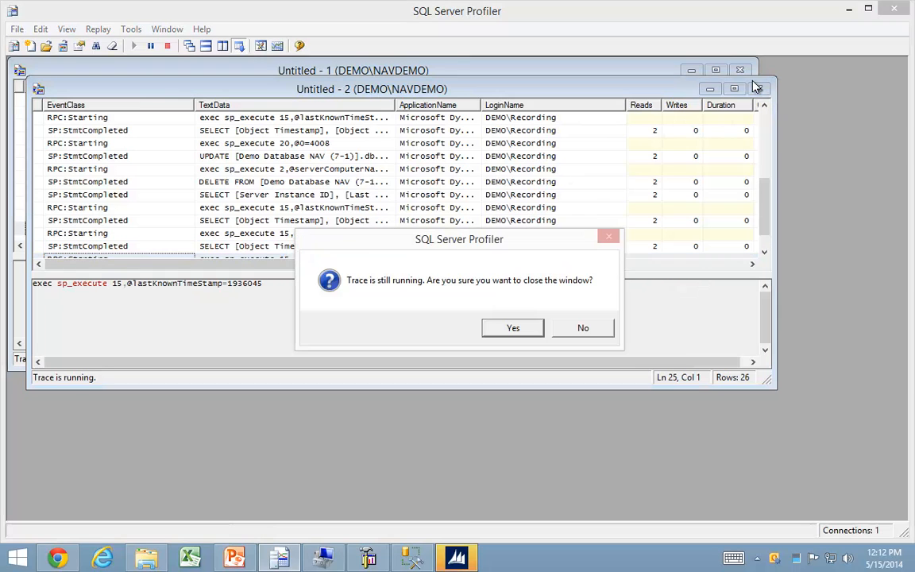
pyautogui.click(513, 327)
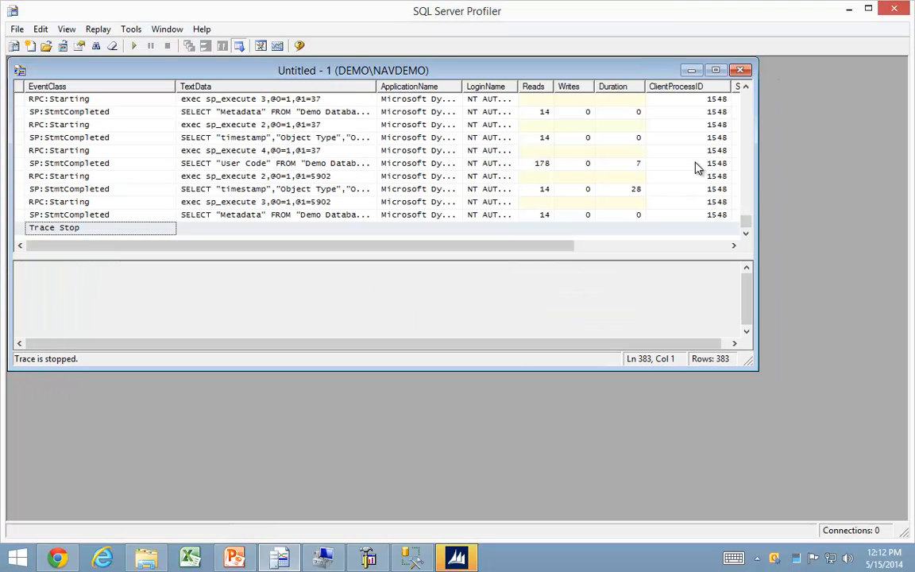
pyautogui.click(743, 71)
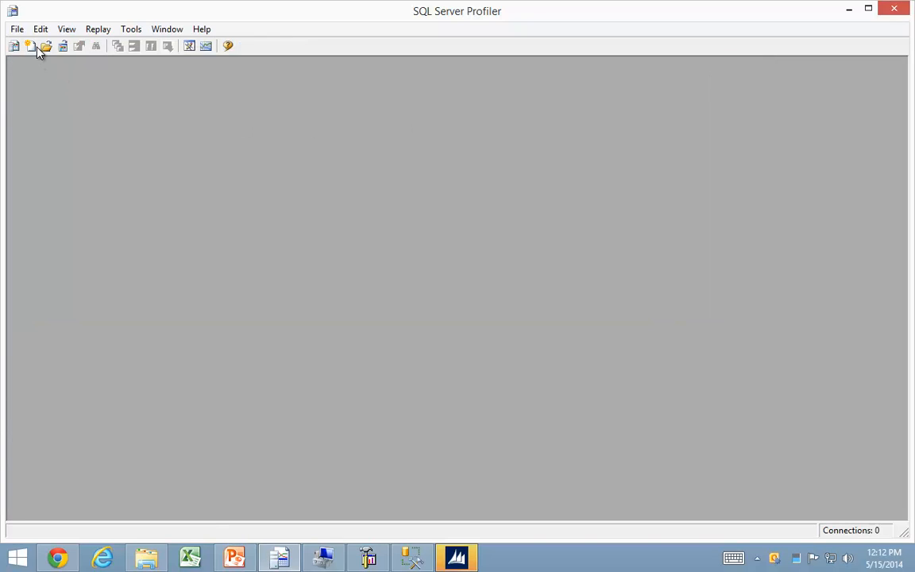
# Edit the NAV Easy Security (SQL 2012) trace template to filter LoginName like %Recording% and save it as NAV Easy Security (recording).
pyautogui.click(16, 29)
pyautogui.moveTo(40, 151)
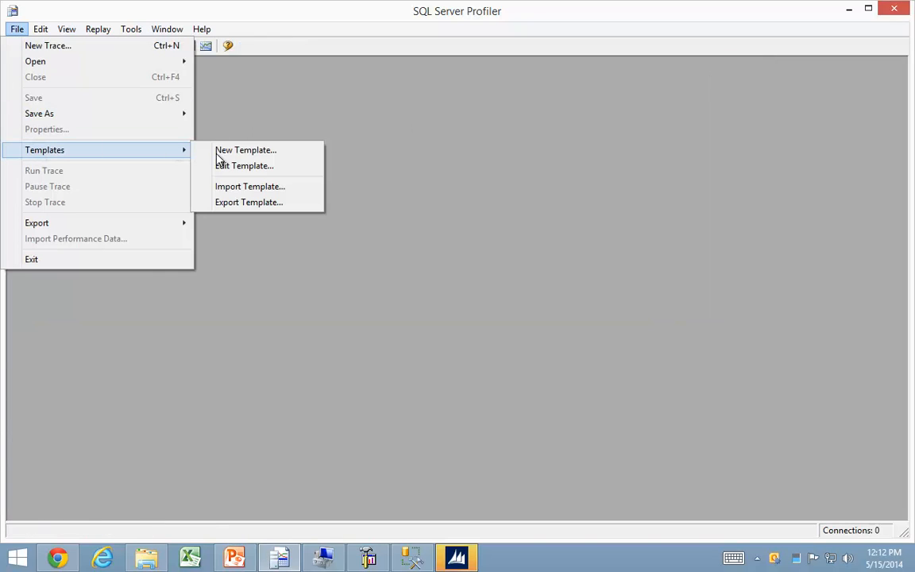
pyautogui.click(241, 167)
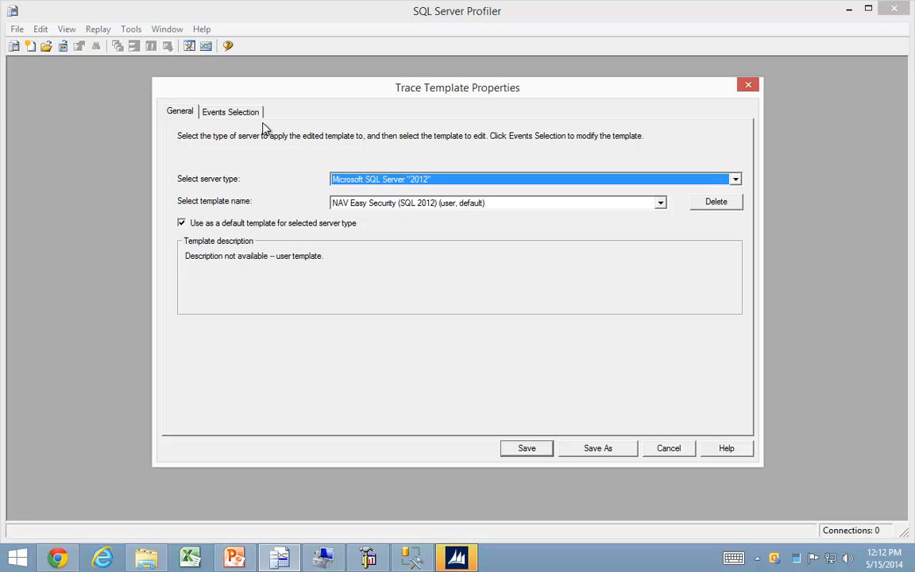
pyautogui.click(230, 112)
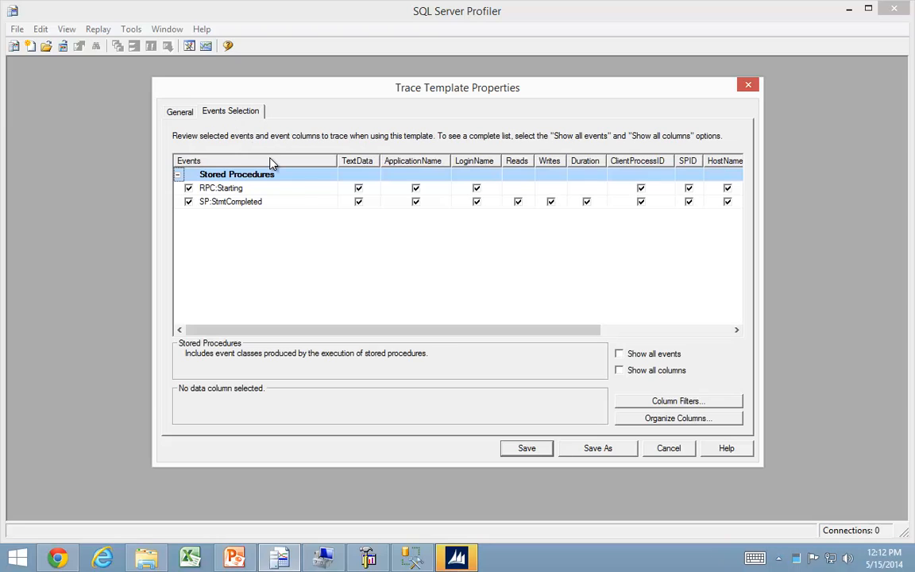
pyautogui.click(673, 402)
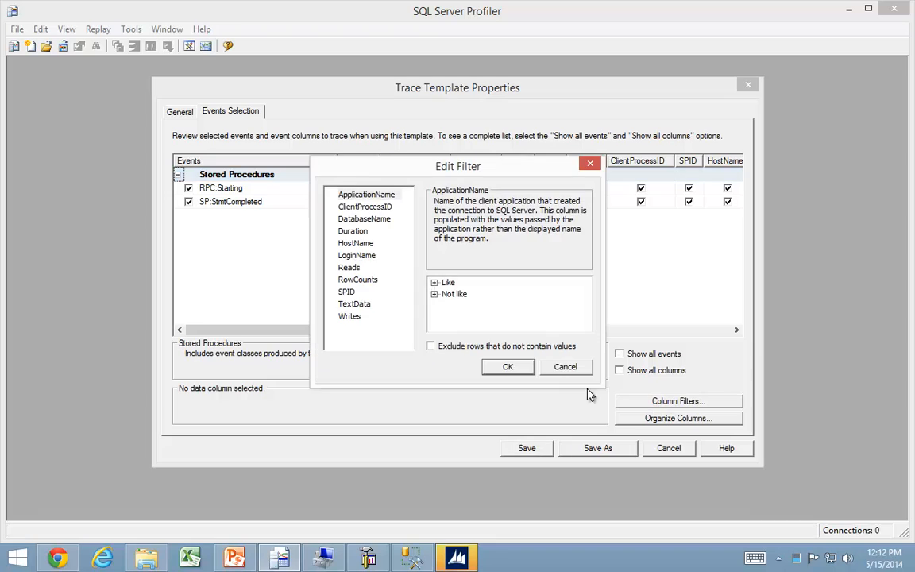
pyautogui.click(356, 256)
pyautogui.click(435, 284)
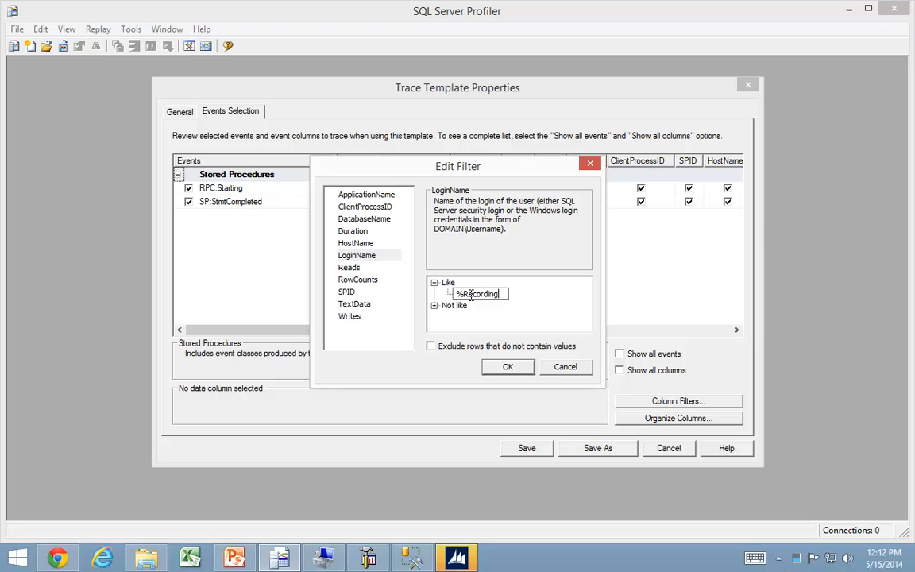
pyautogui.click(507, 366)
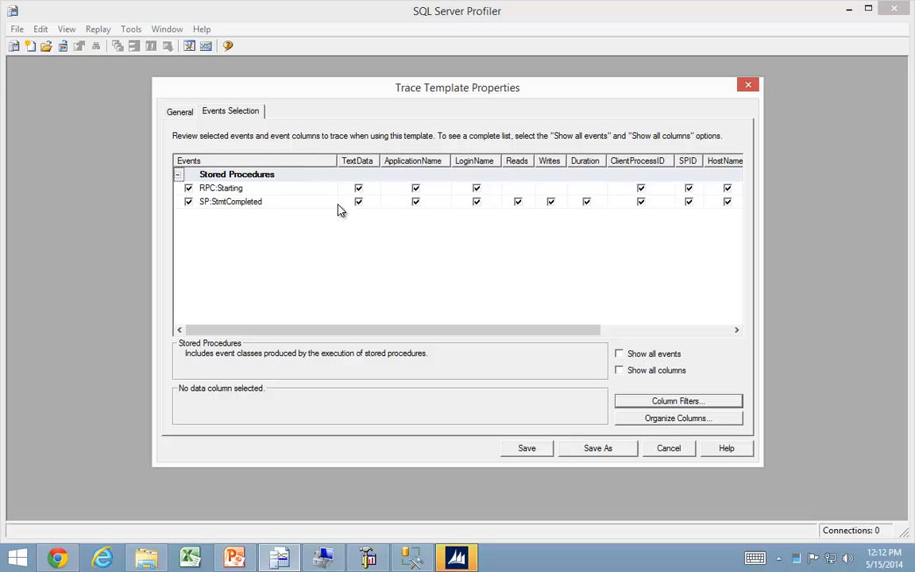
pyautogui.click(597, 449)
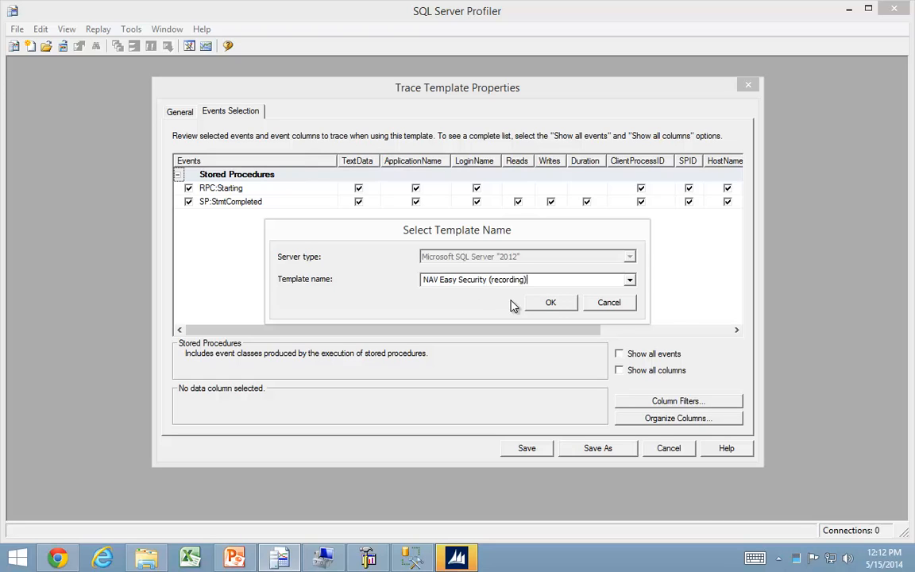
pyautogui.click(552, 303)
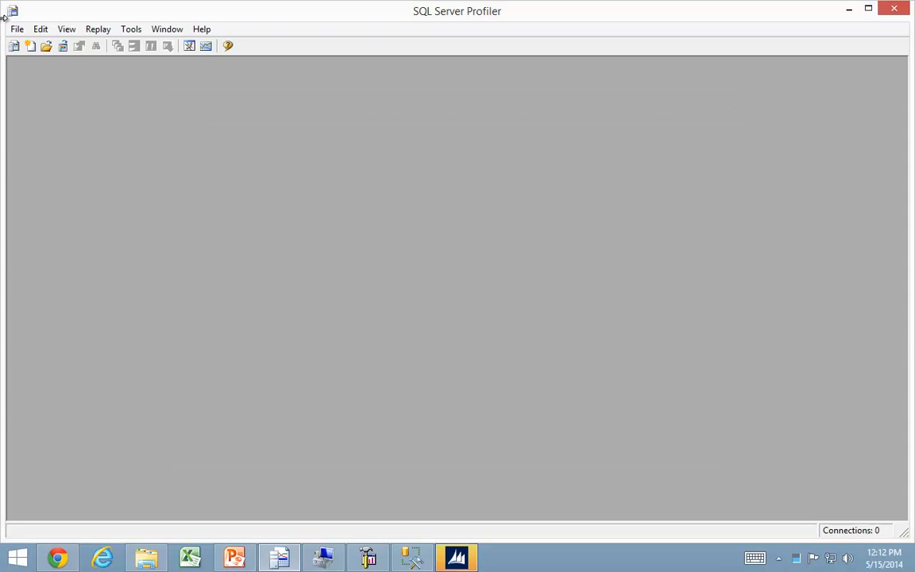
# Check in the trace template properties whether NAV Easy Security (recording) is the default for Microsoft SQL Server 2012.
pyautogui.click(16, 29)
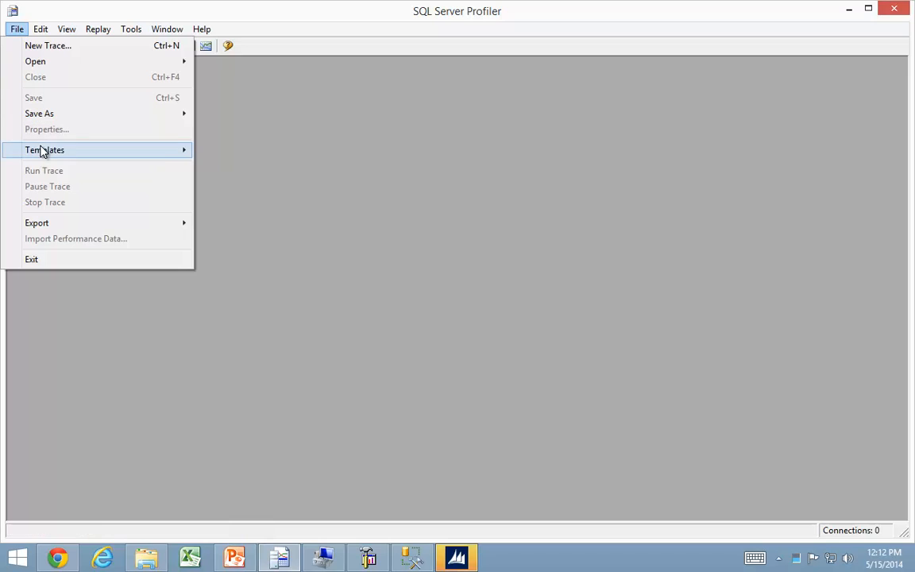
pyautogui.moveTo(42, 150)
pyautogui.click(245, 167)
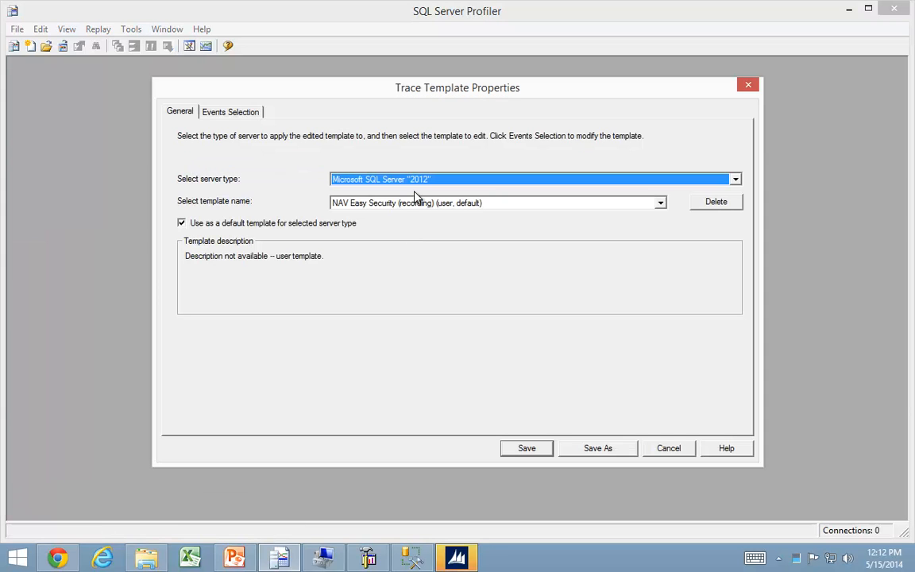
pyautogui.click(407, 205)
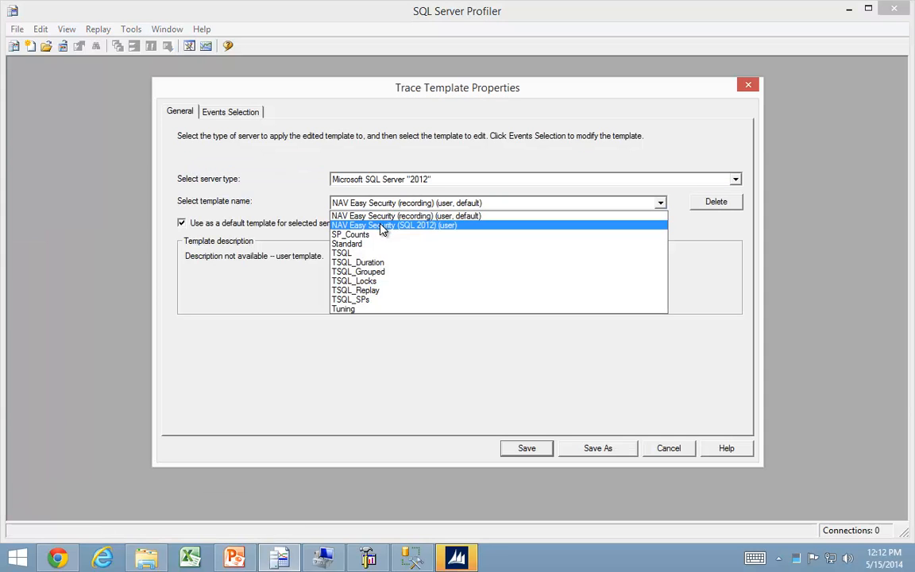
pyautogui.click(366, 216)
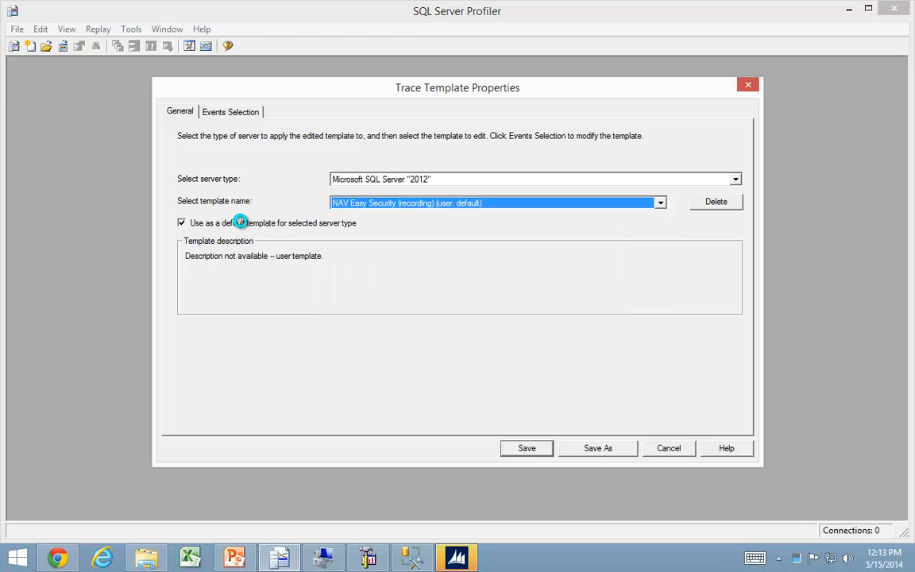
pyautogui.press('Escape')
# Start and run a new trace on DEMO\NAVDEMO with the NAV Easy Security (recording) template.
pyautogui.click(14, 46)
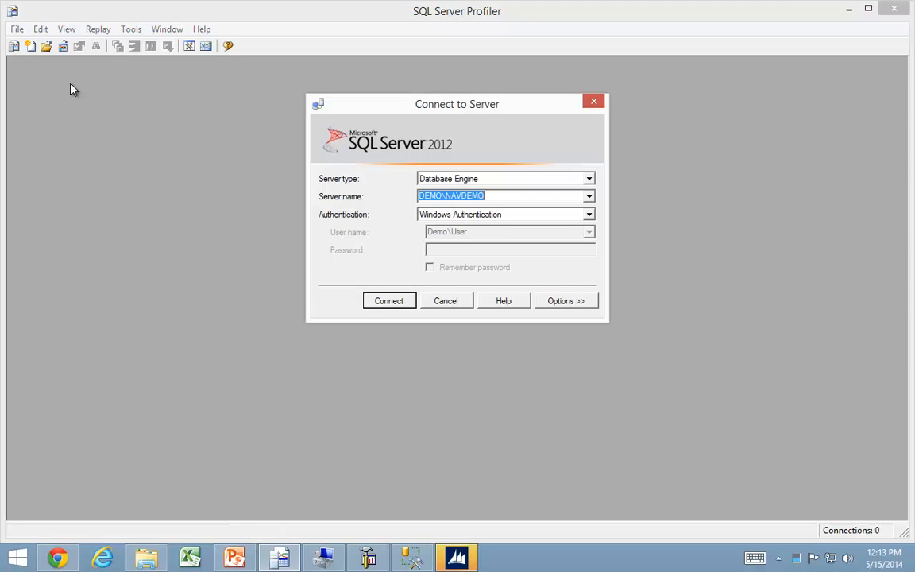
pyautogui.click(386, 301)
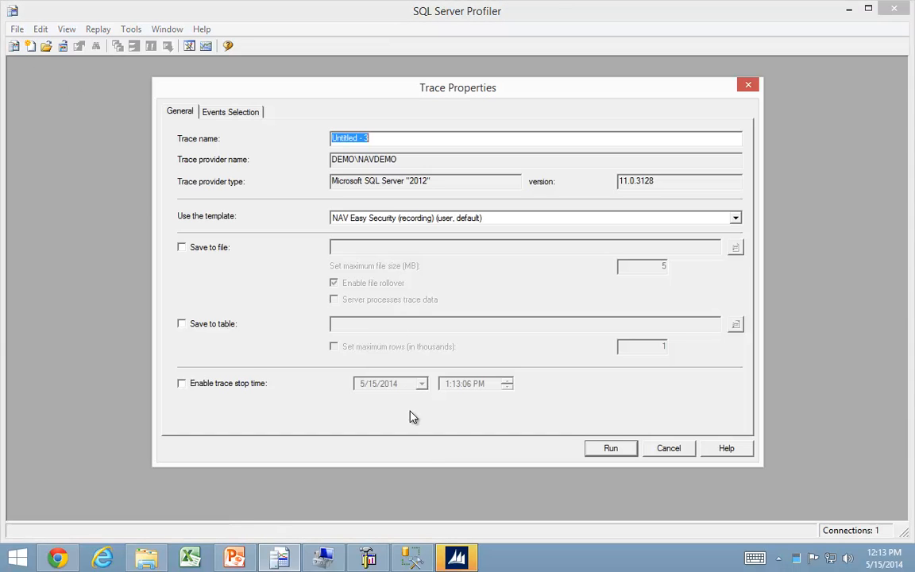
pyautogui.click(622, 453)
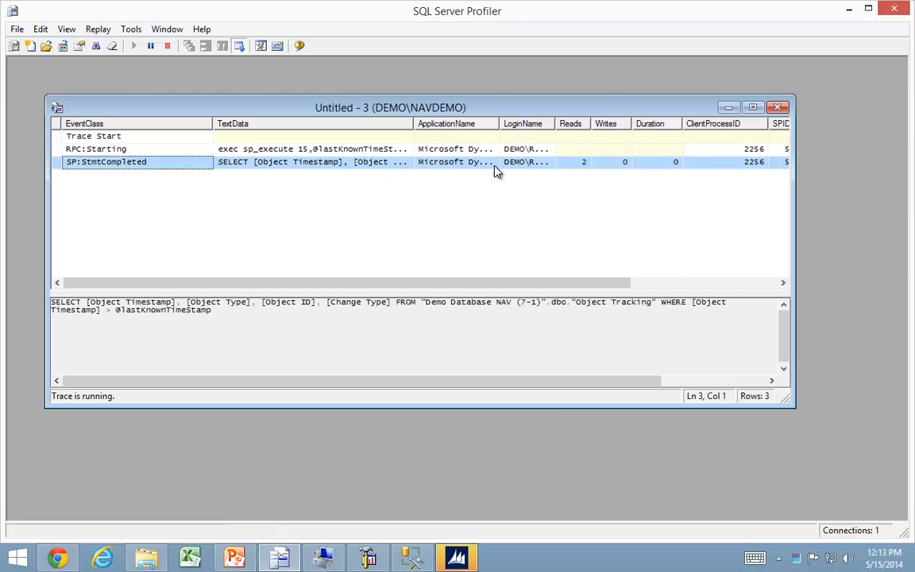
# Switch to the Dynamics NAV client and open the Customers list under Sales & Marketing, Order Processing.
pyautogui.click(467, 557)
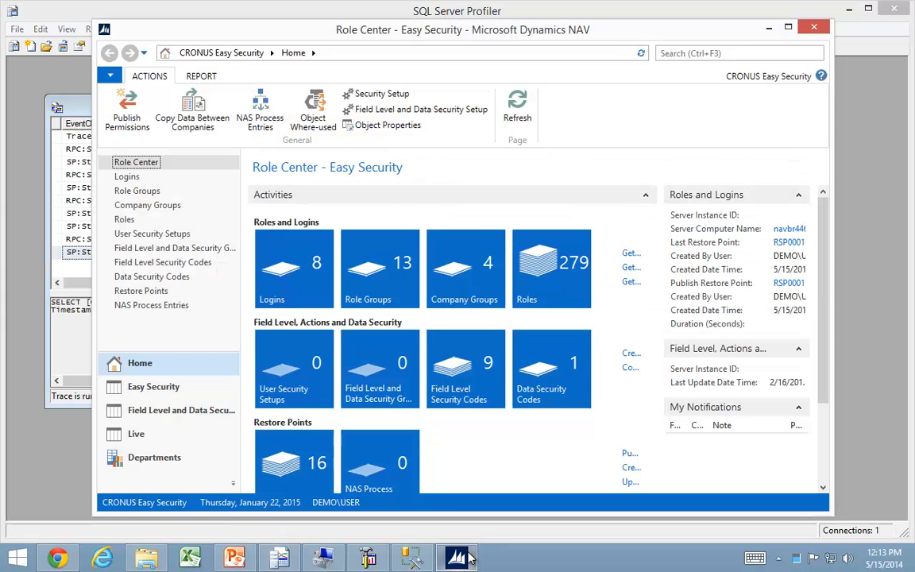
pyautogui.click(143, 459)
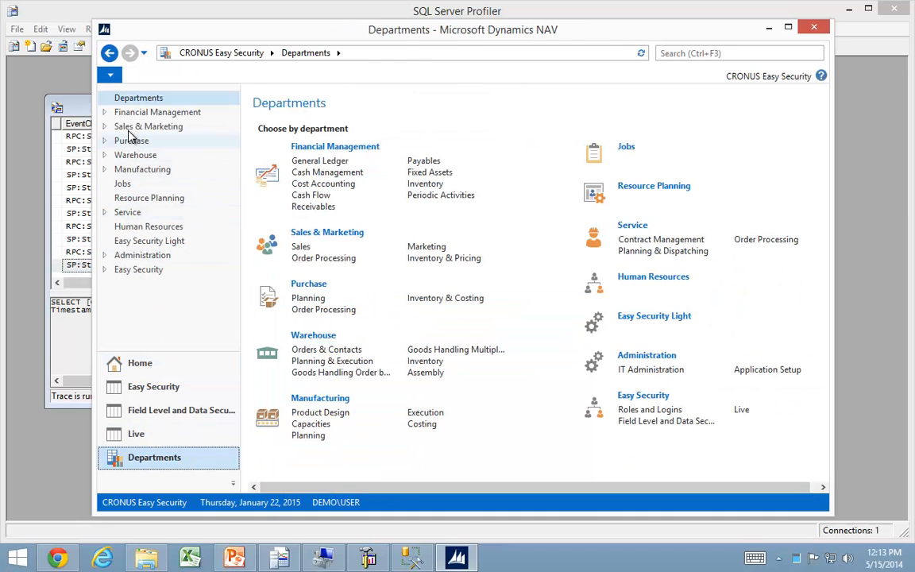
pyautogui.click(127, 127)
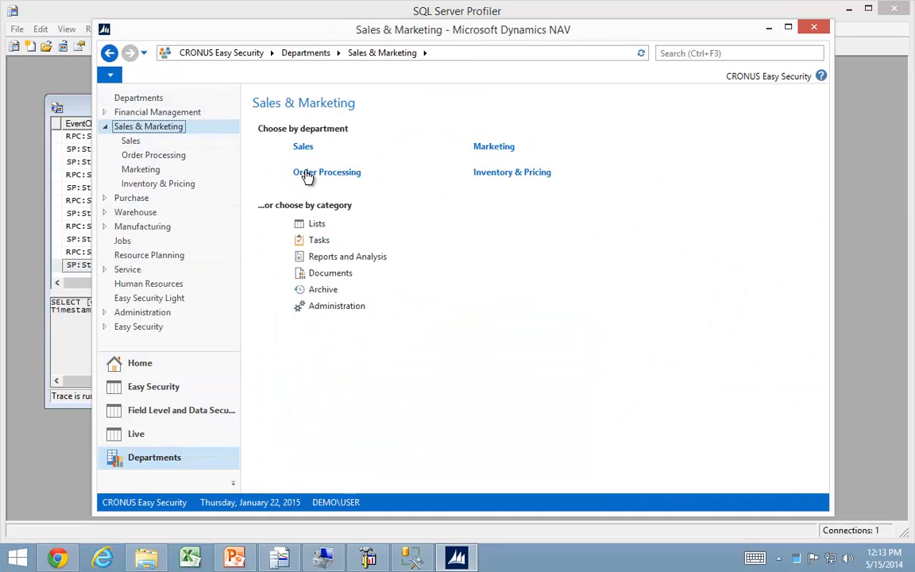
pyautogui.click(306, 172)
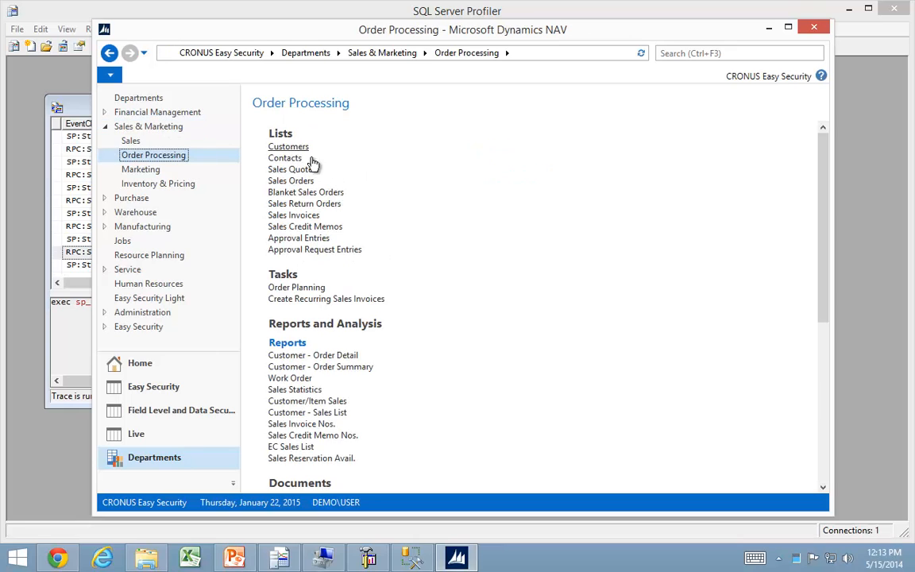
pyautogui.click(272, 149)
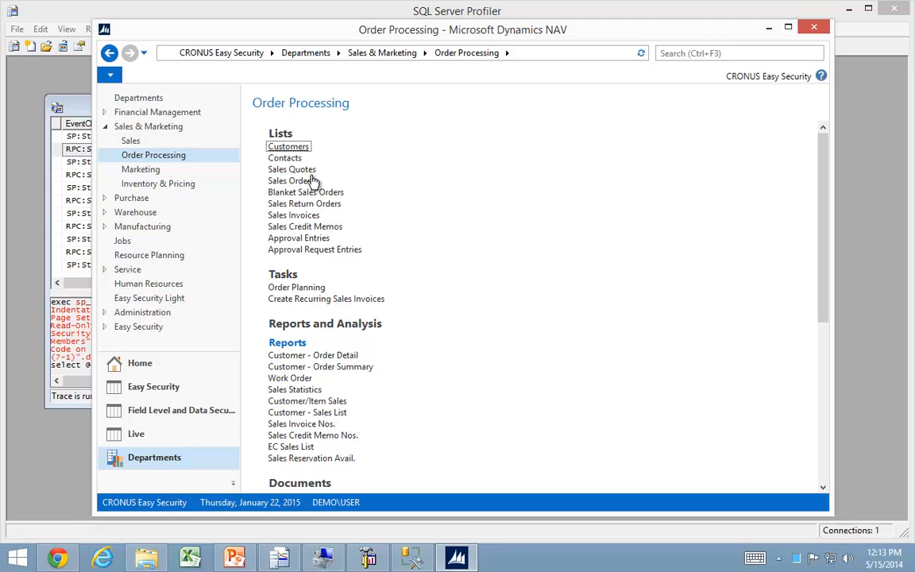
pyautogui.click(273, 150)
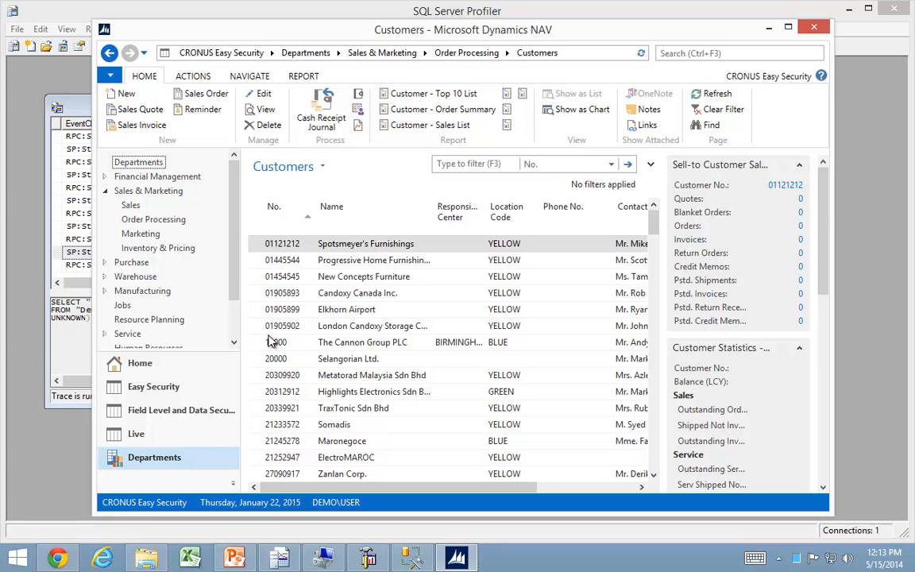
# Open the customer card of 10000, The Cannon Group PLC, and set its Address 2 to AAA.
pyautogui.hotkey('ctrl', 'n')
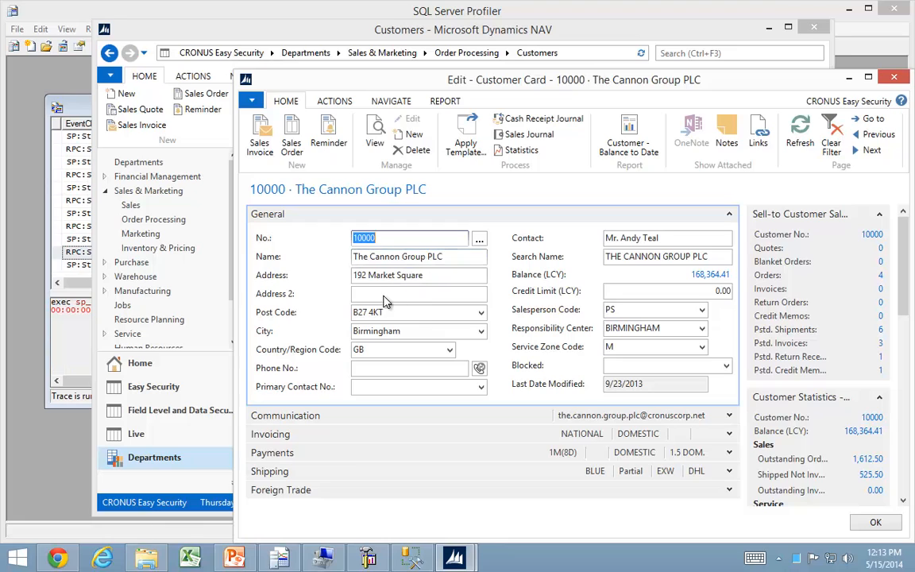
pyautogui.click(382, 296)
pyautogui.write('AAA')
pyautogui.press('Tab')
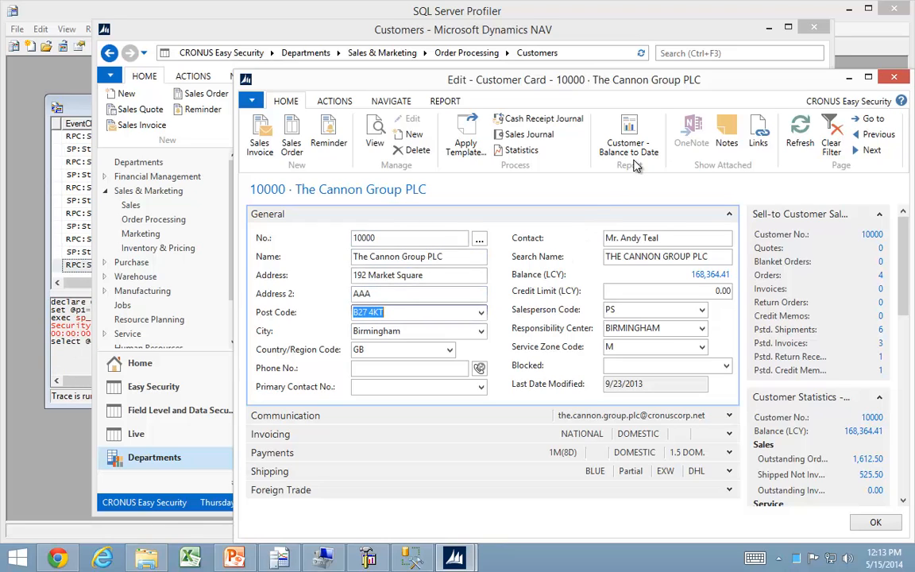
# Close the customer card, switch to SQL Server Profiler and stop the running trace.
pyautogui.click(894, 79)
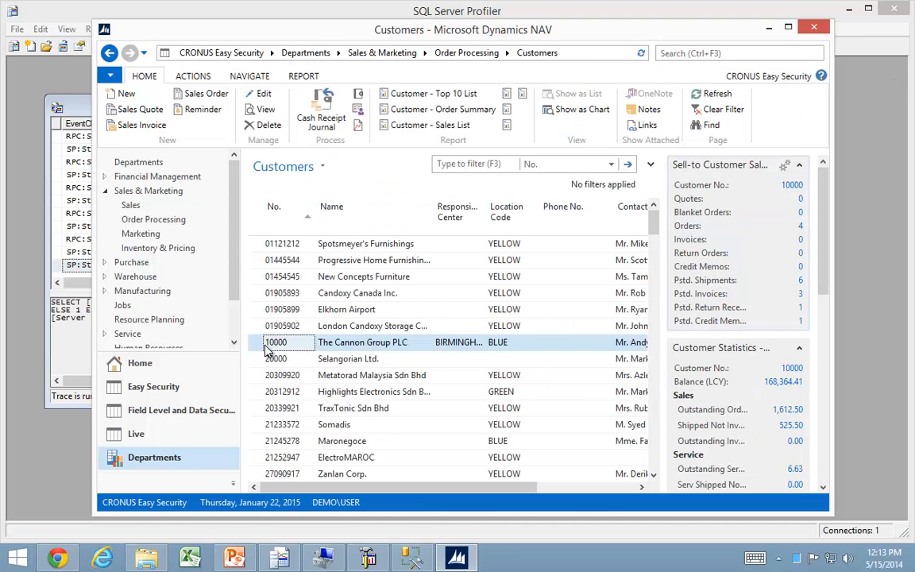
pyautogui.click(63, 404)
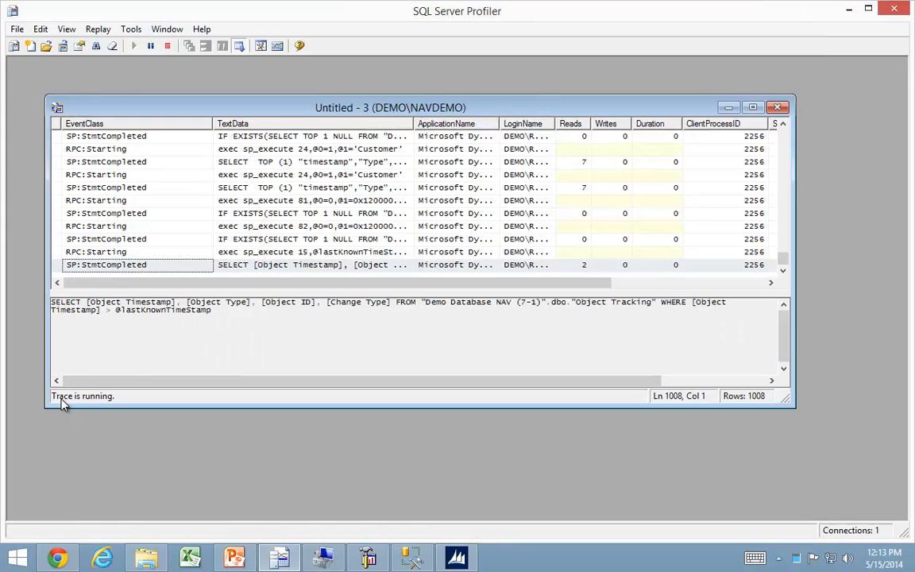
pyautogui.click(166, 45)
# Save the stopped trace as a trace XML file named Edit Customer in C:\Temp.
pyautogui.click(16, 29)
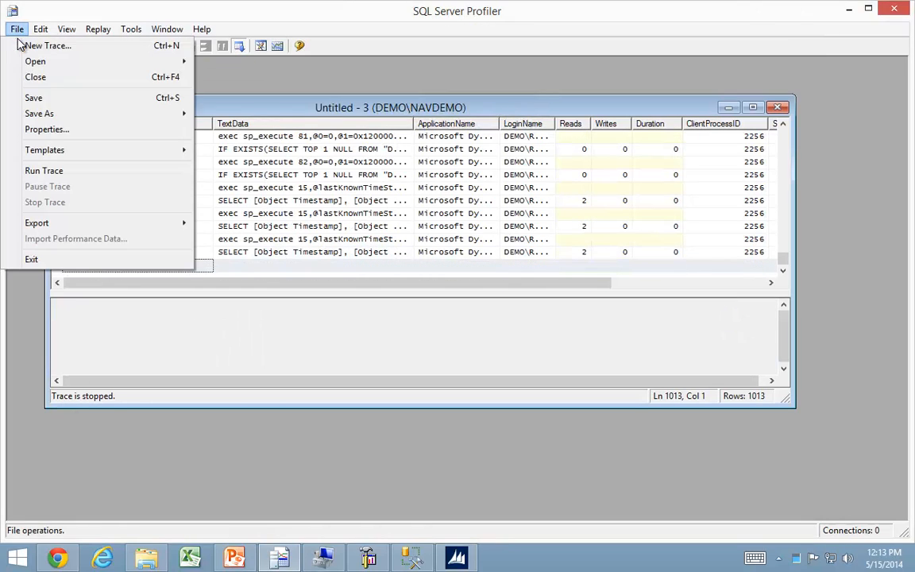
pyautogui.moveTo(41, 114)
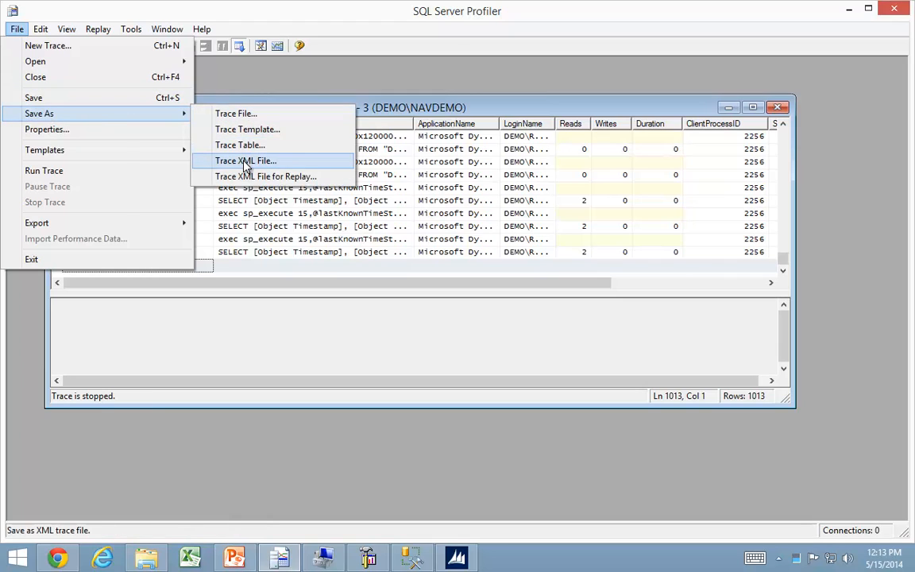
pyautogui.click(245, 160)
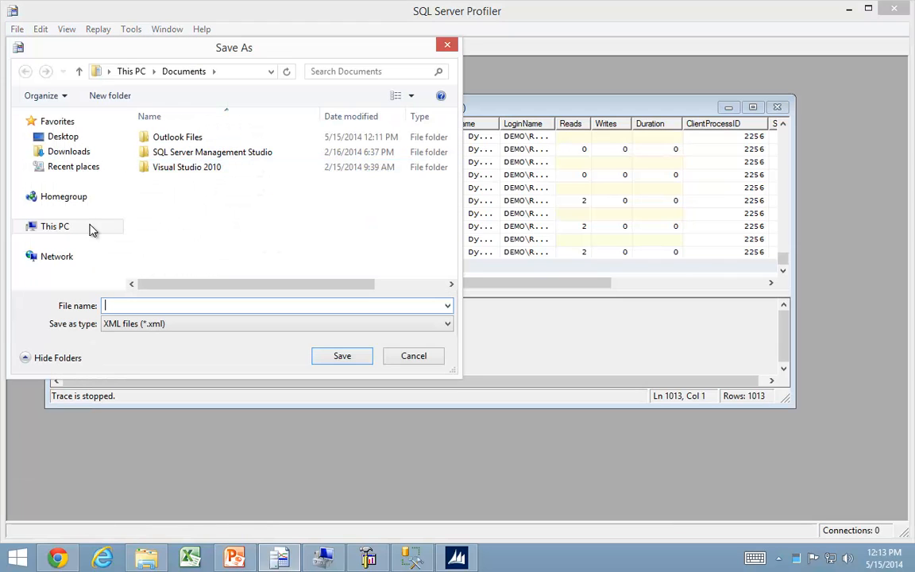
pyautogui.click(49, 225)
pyautogui.scroll(-2, 317, 254)
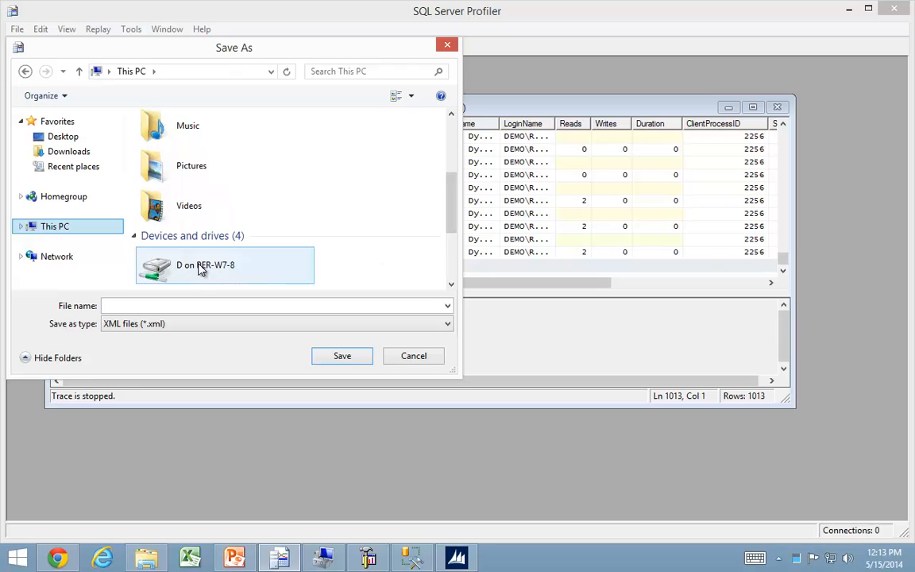
pyautogui.click(453, 261)
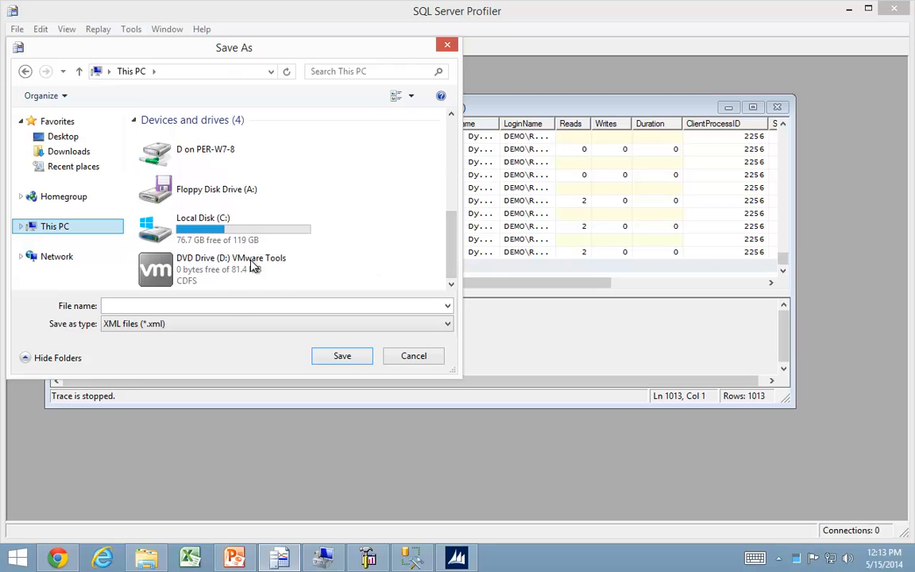
pyautogui.doubleClick(191, 229)
pyautogui.doubleClick(169, 246)
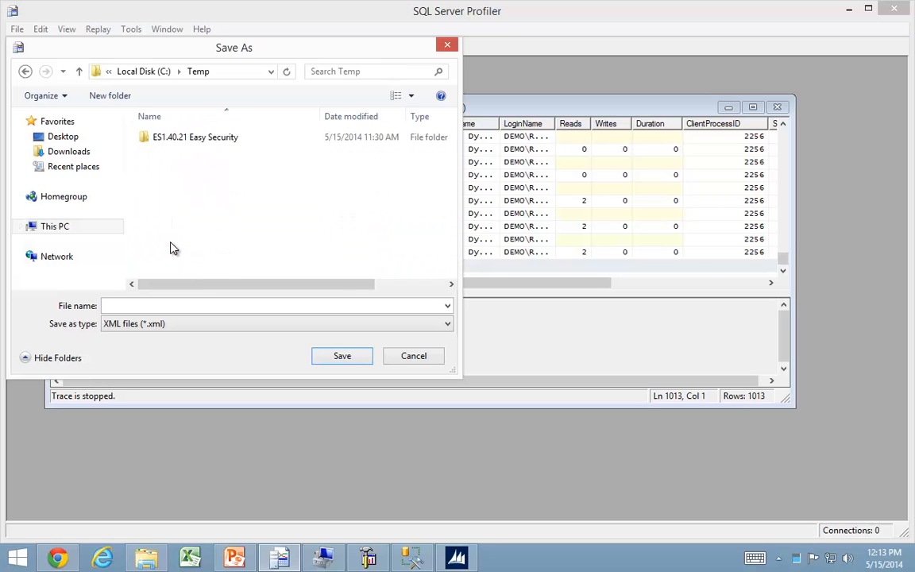
pyautogui.press('e')
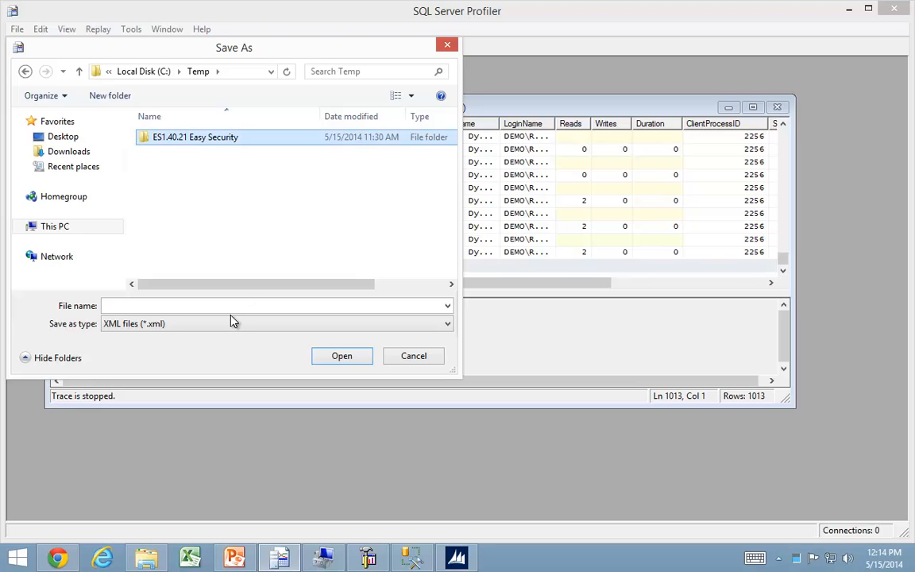
pyautogui.click(237, 305)
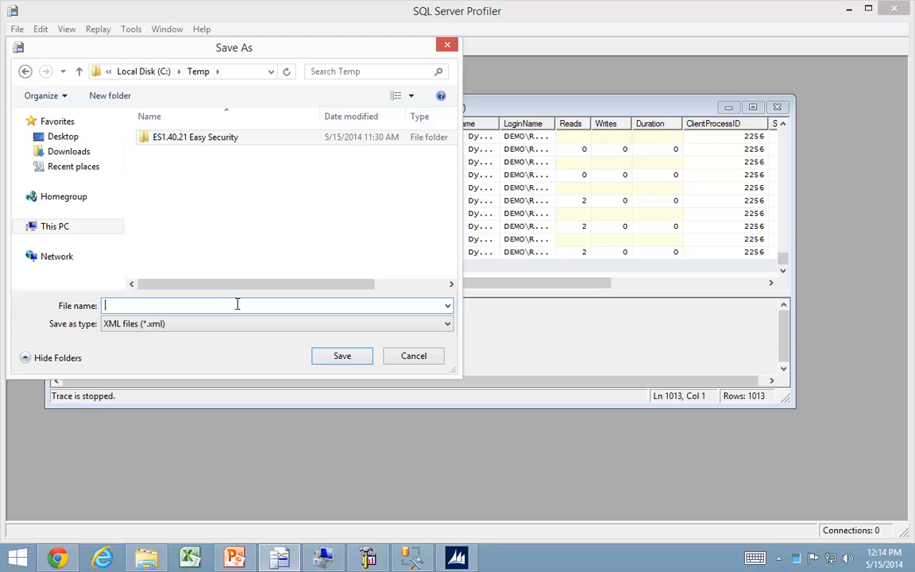
pyautogui.write('Edit Customer')
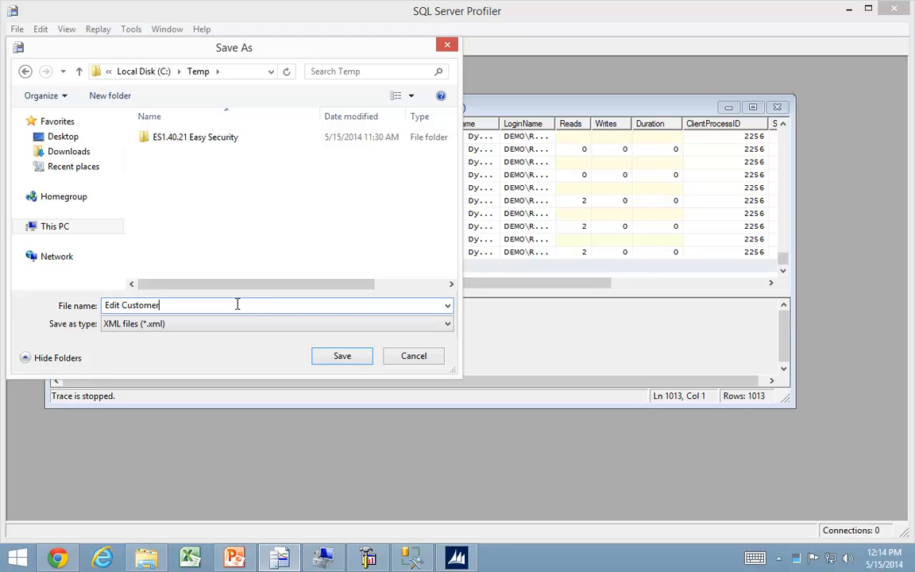
pyautogui.press('Return')
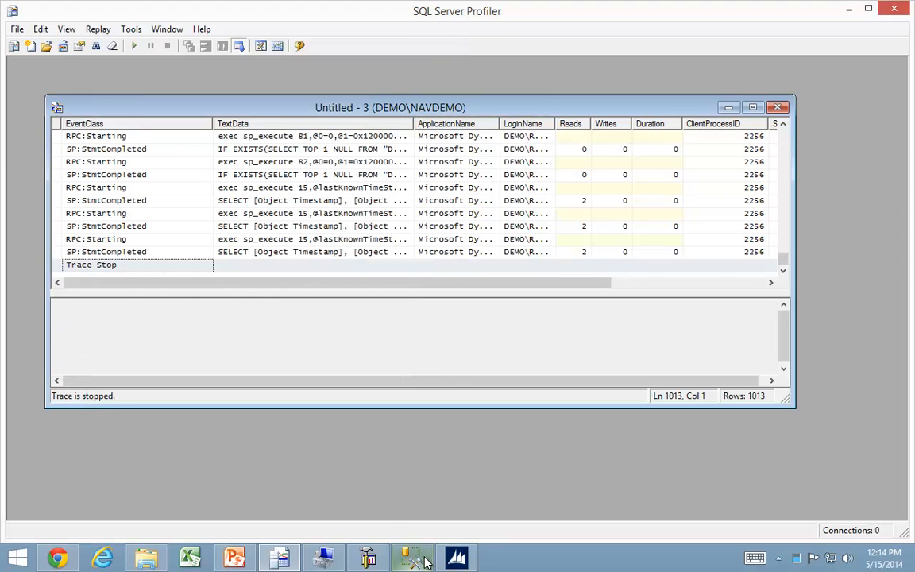
# Switch to the Dynamics NAV client and create a new role with the Role ID EDIT CUSTOMER from the Roles list.
pyautogui.click(456, 558)
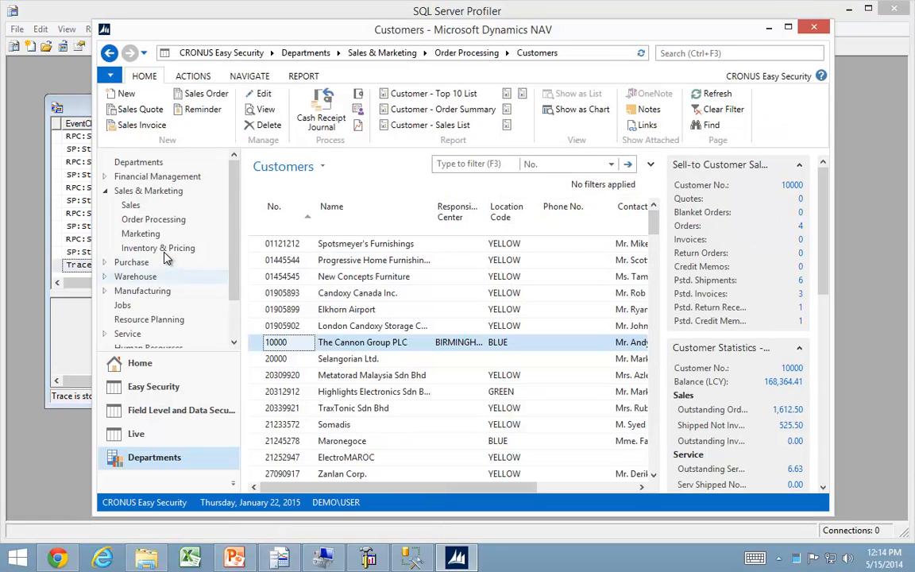
pyautogui.click(155, 364)
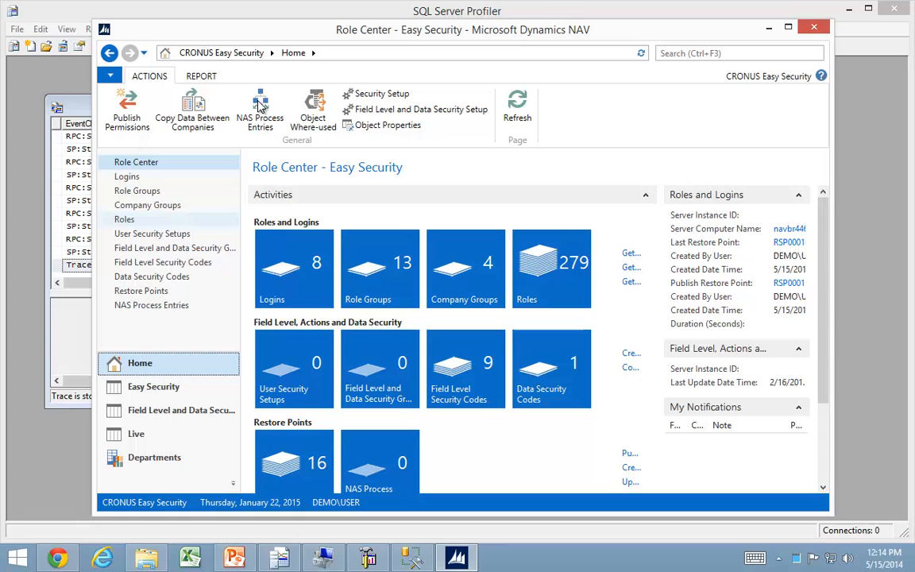
pyautogui.click(124, 219)
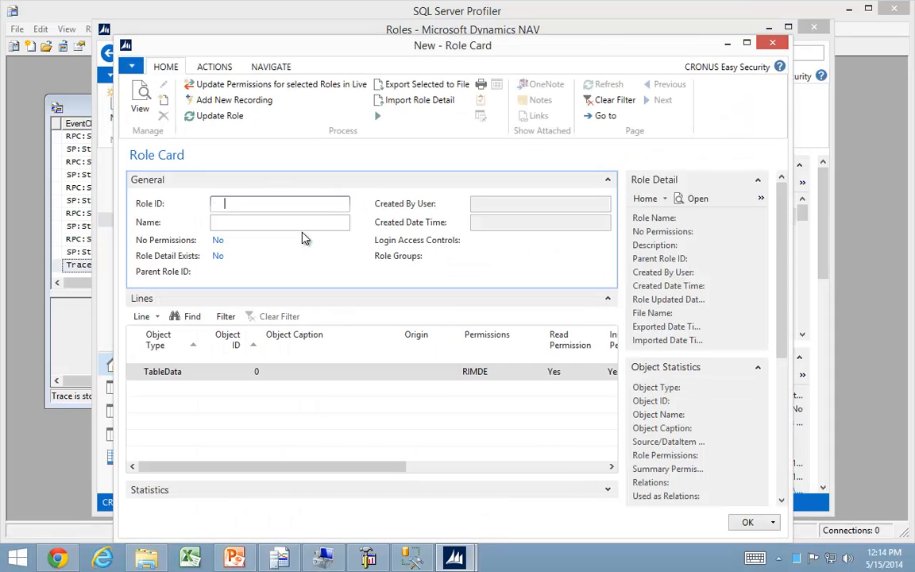
pyautogui.write('mer')
pyautogui.press('Tab')
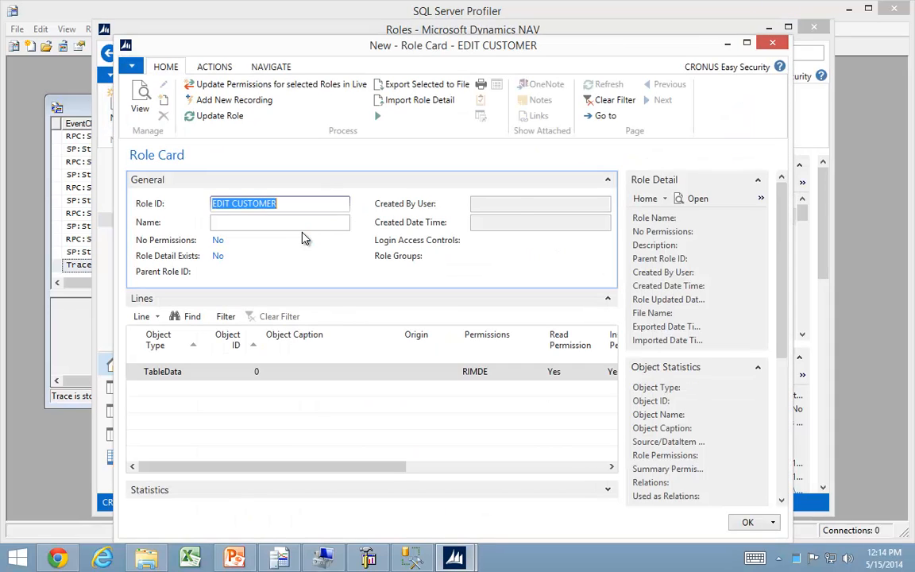
# Add a new recording to the role and start its SQL Profiler trace import, allowing the external file dialog for this client session.
pyautogui.click(227, 101)
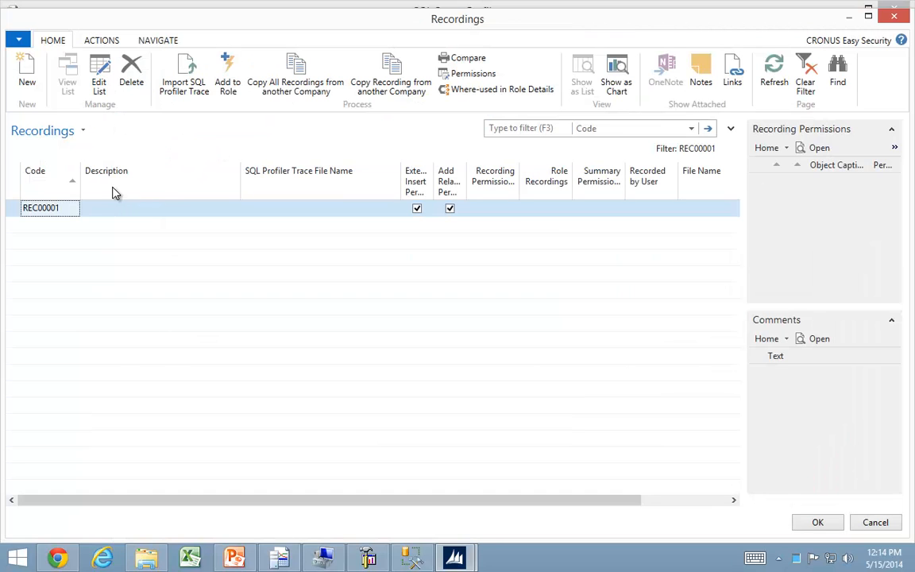
pyautogui.click(181, 75)
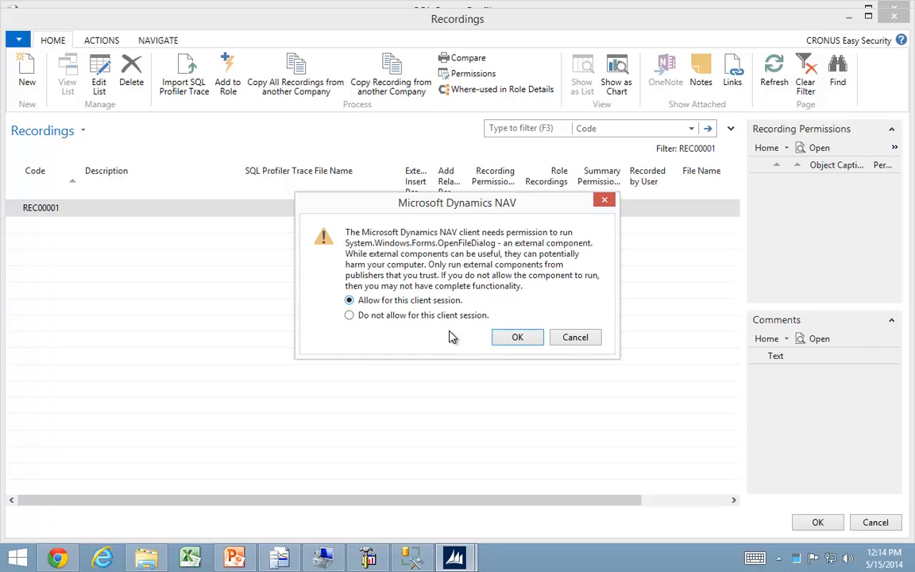
pyautogui.click(517, 338)
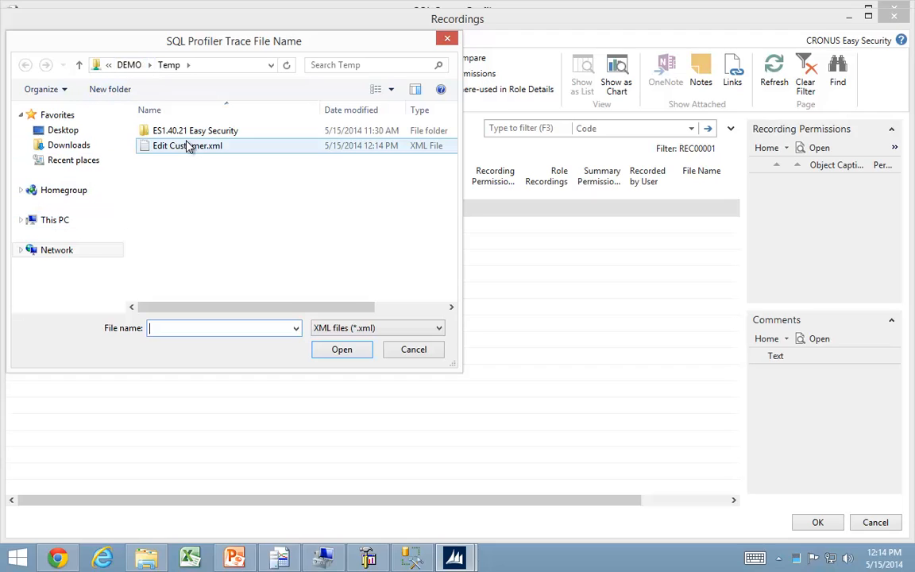
# Try to import Edit Customer.xml from the network folder \\DEMO\Temp into the recording.
pyautogui.click(55, 255)
pyautogui.click(190, 151)
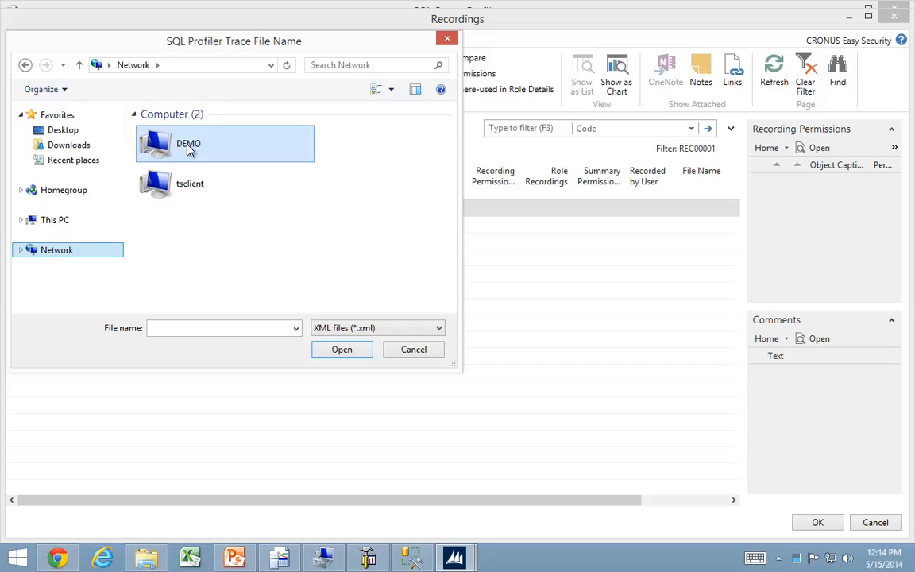
pyautogui.doubleClick(190, 150)
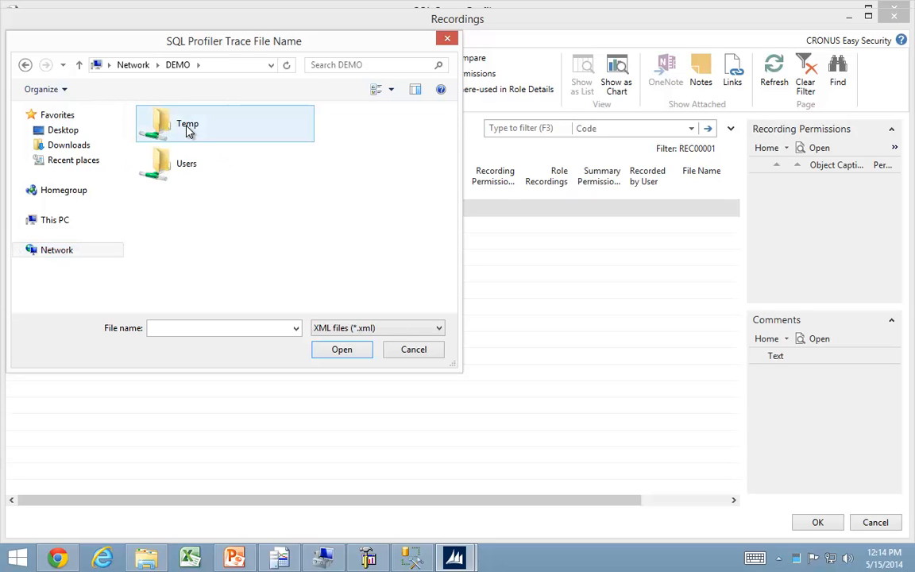
pyautogui.doubleClick(188, 129)
pyautogui.click(167, 149)
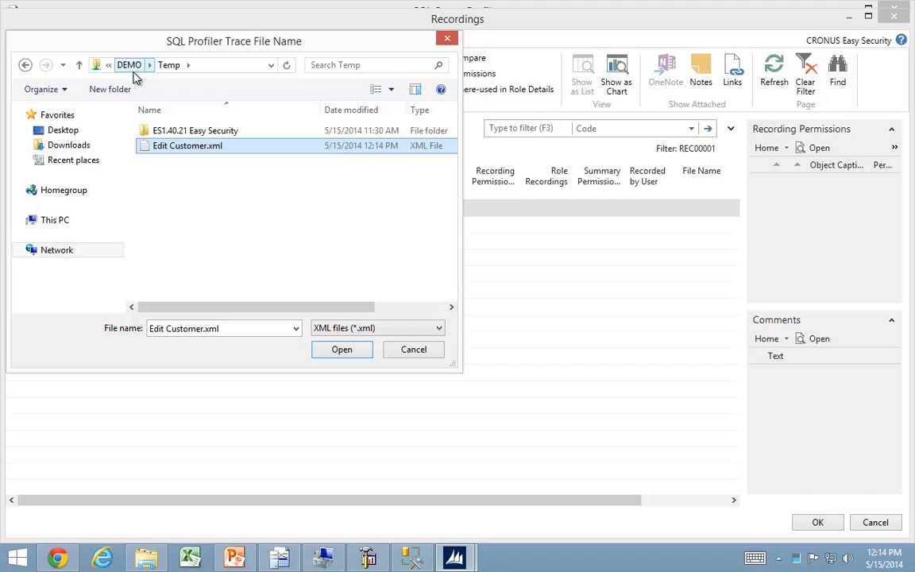
pyautogui.click(342, 349)
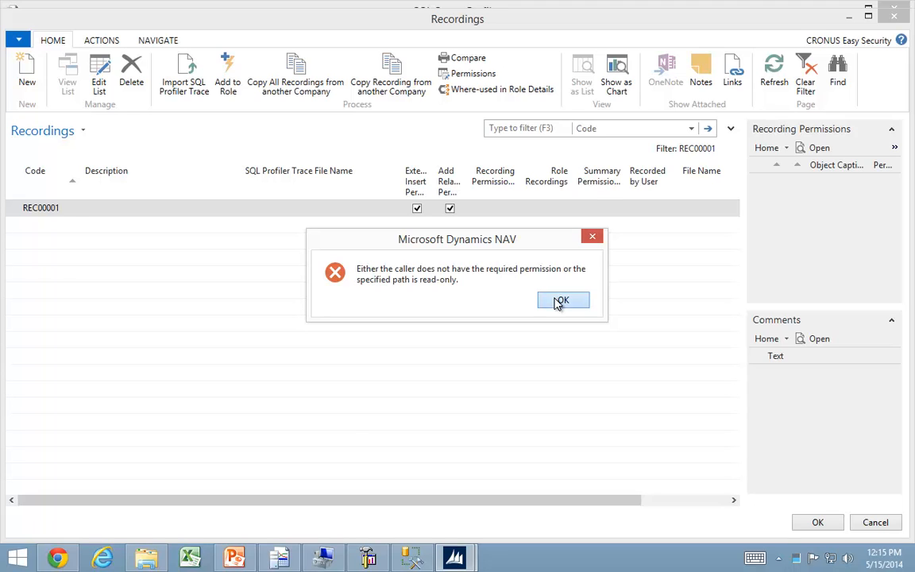
pyautogui.click(561, 301)
# Switch to File Explorer and open the properties of the Temp folder on Local Disk (C:).
pyautogui.click(147, 558)
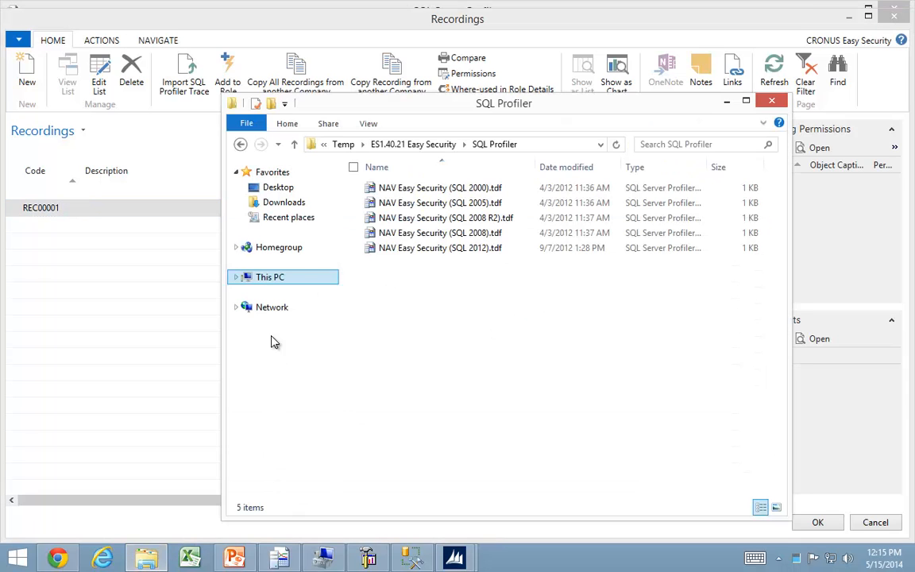
pyautogui.click(266, 279)
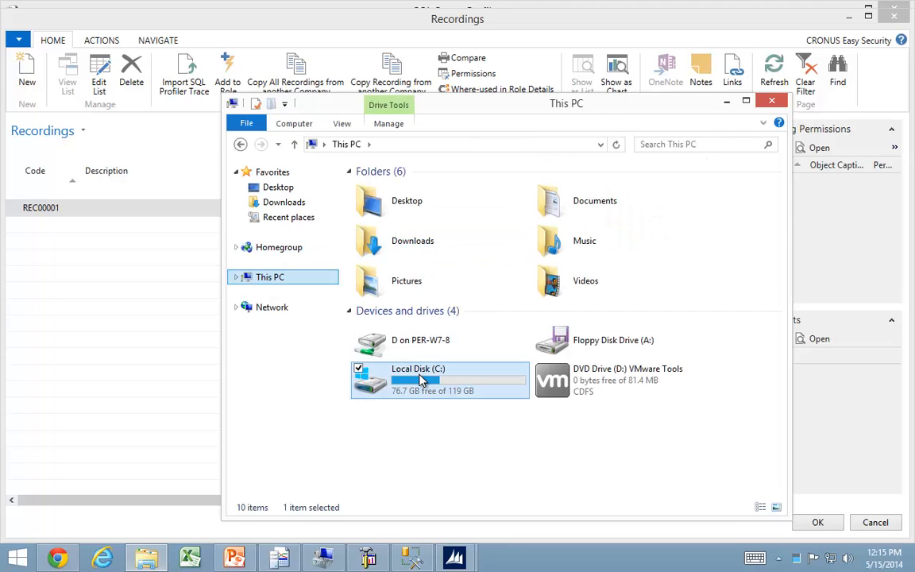
pyautogui.doubleClick(421, 375)
pyautogui.click(397, 294)
pyautogui.doubleClick(397, 294)
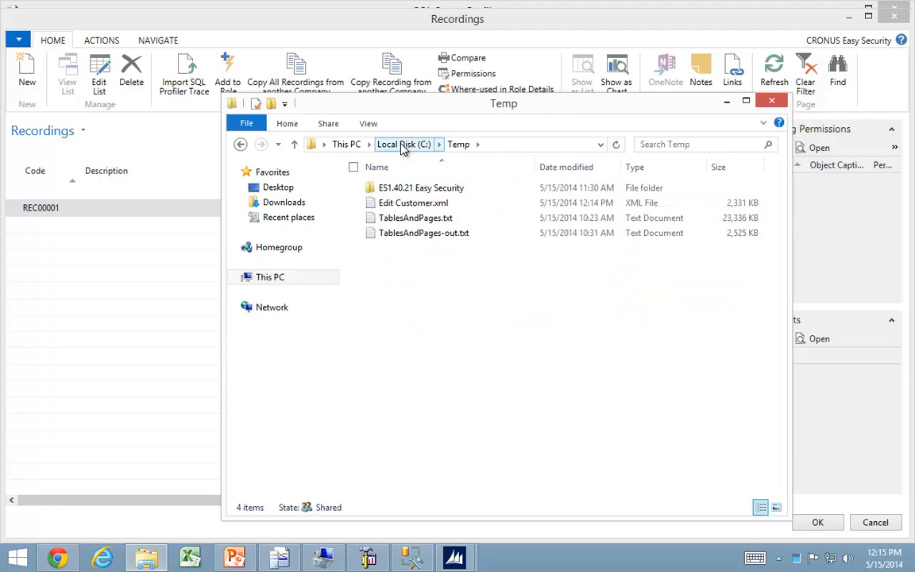
pyautogui.click(403, 144)
pyautogui.rightClick(406, 297)
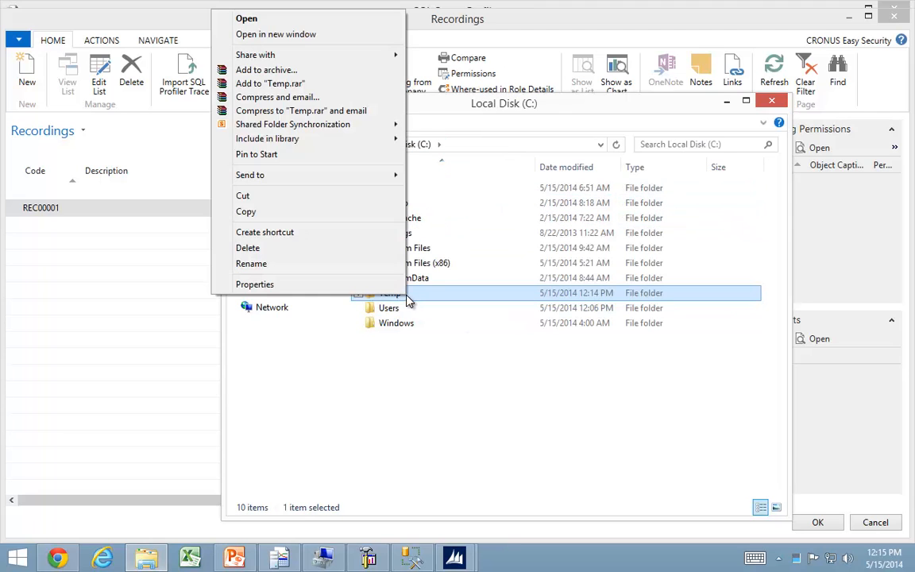
pyautogui.click(255, 284)
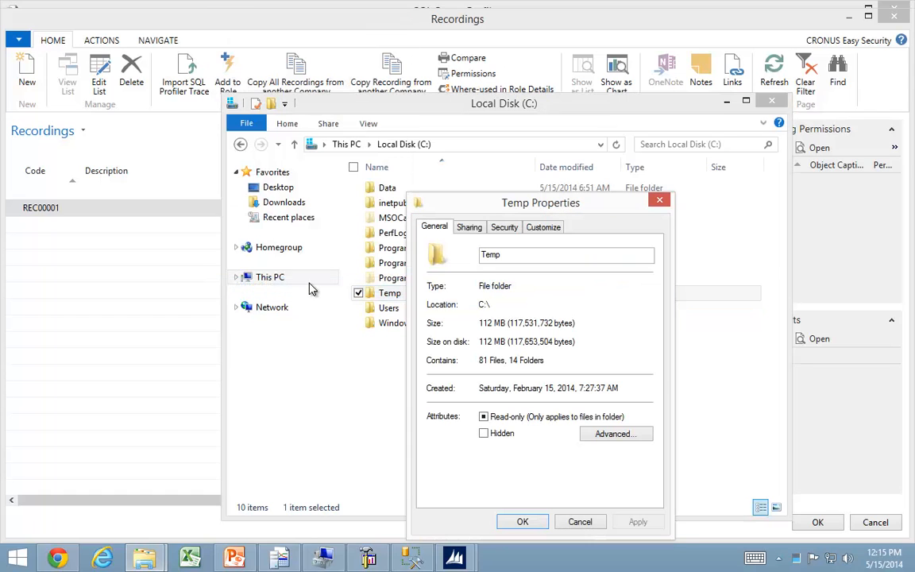
# Check the advanced sharing settings of the Temp folder.
pyautogui.click(469, 228)
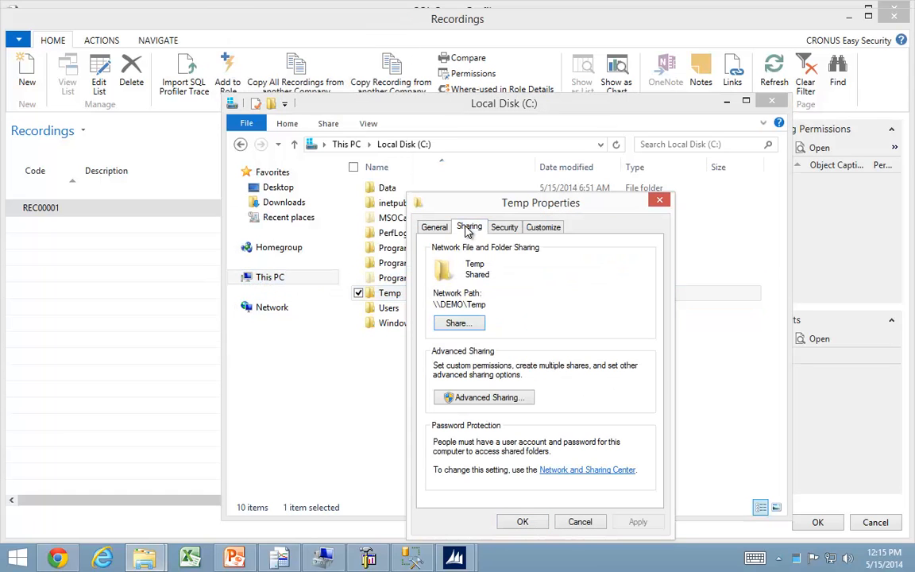
pyautogui.click(480, 398)
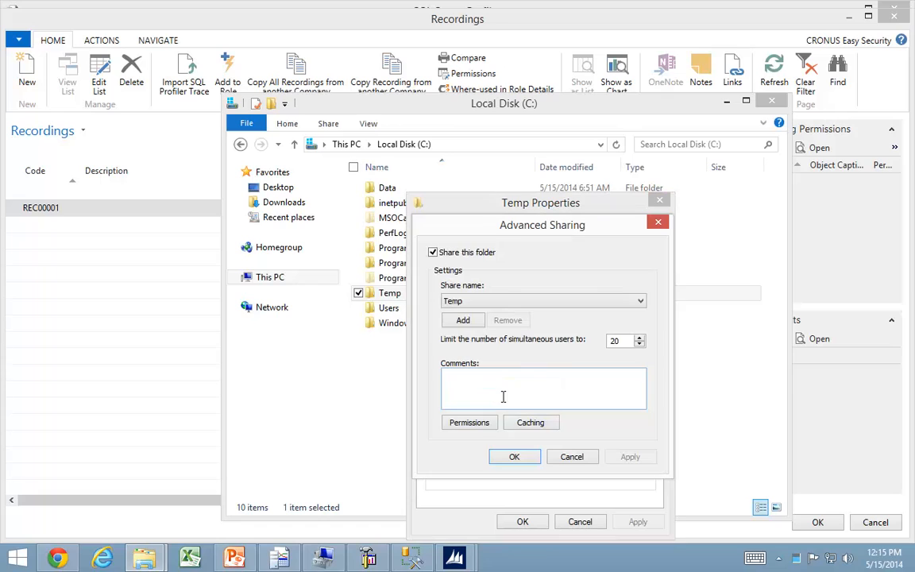
pyautogui.press('Return')
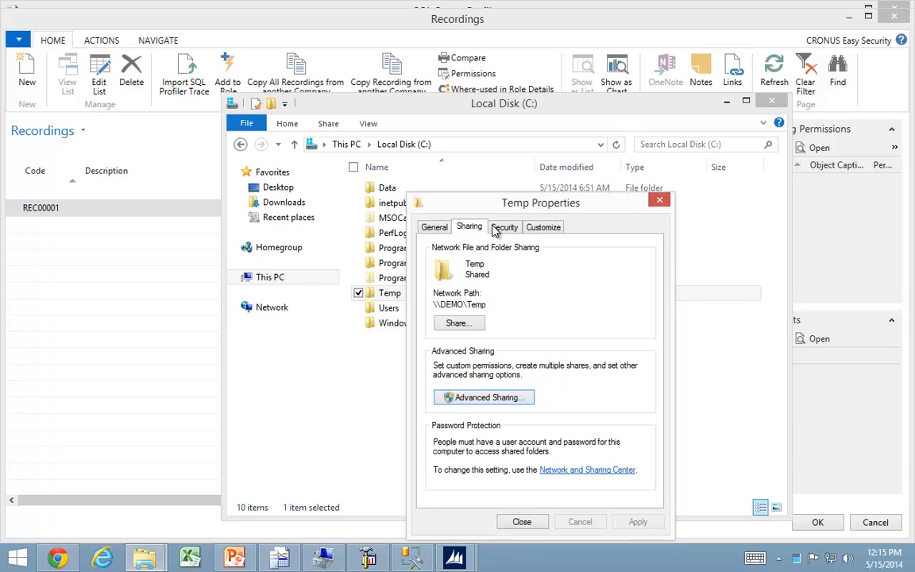
# Add the Recording user to the Temp folder's security permissions.
pyautogui.click(504, 228)
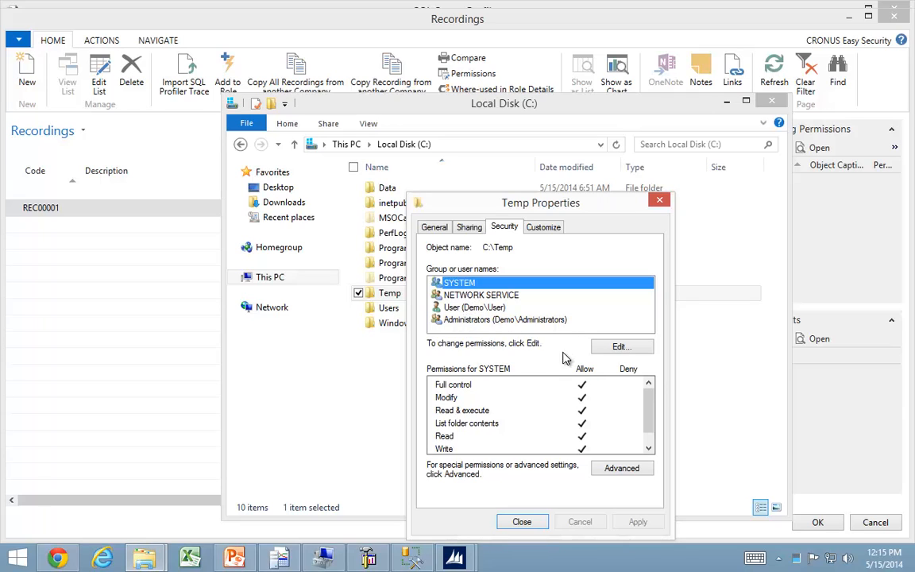
pyautogui.click(619, 348)
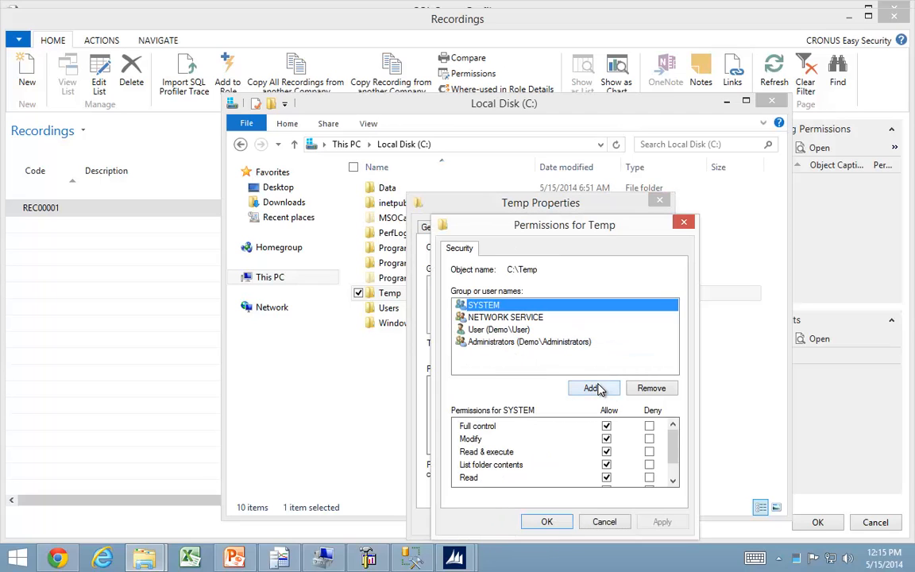
pyautogui.click(594, 388)
pyautogui.write('R')
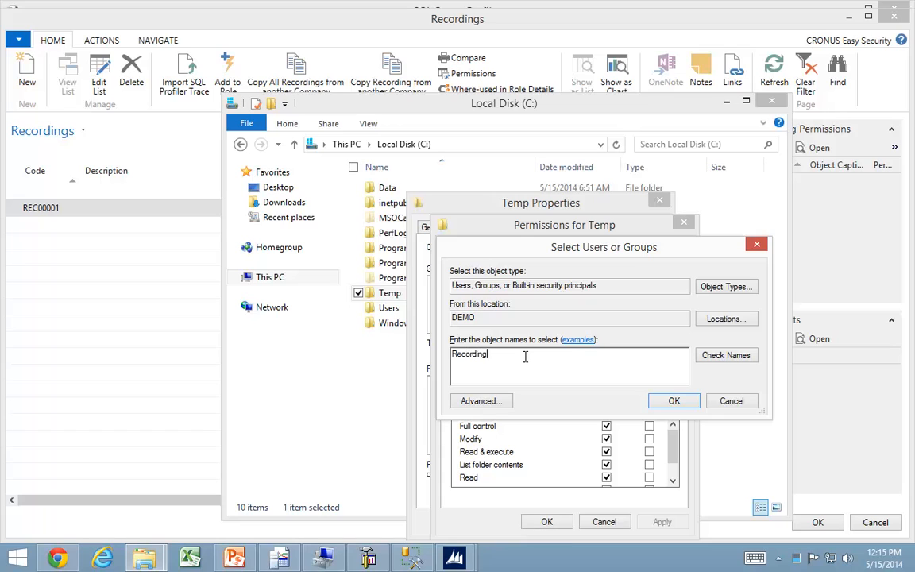
pyautogui.write('ecording')
pyautogui.press('Return')
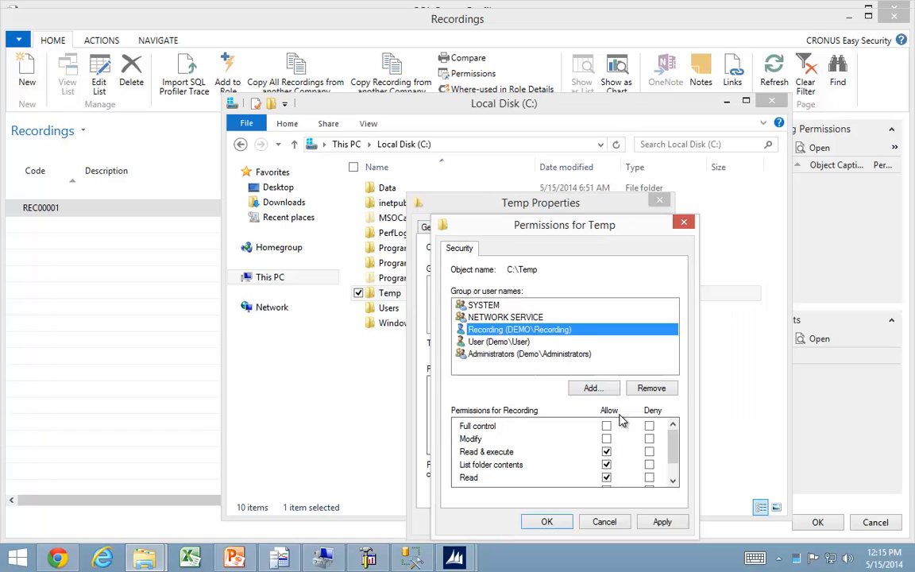
# Grant the Recording user full control of the Temp folder and apply the permissions.
pyautogui.click(605, 426)
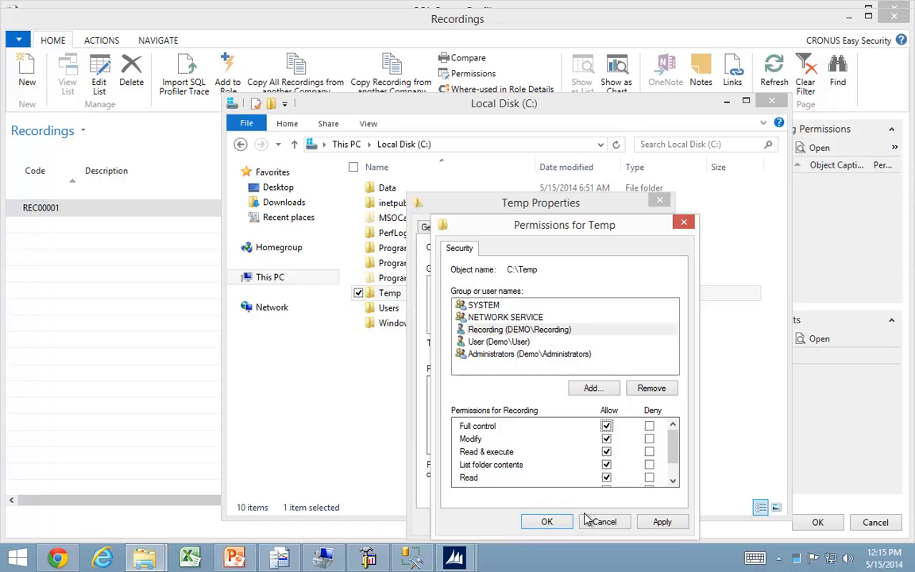
pyautogui.click(661, 521)
pyautogui.click(546, 522)
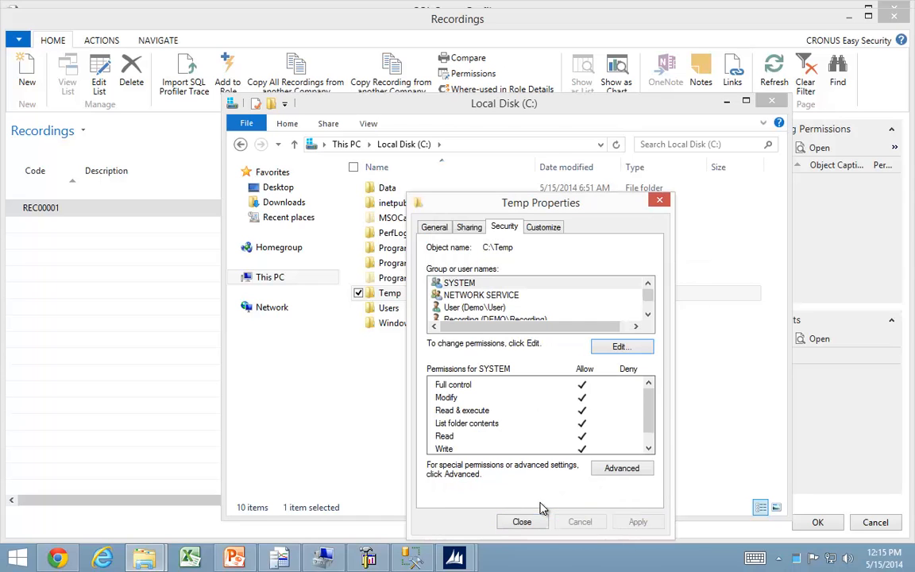
# Switch to the Recordings window in Dynamics NAV and import the Edit Customer.xml profiler trace, including all listed trace clients.
pyautogui.moveTo(454, 559)
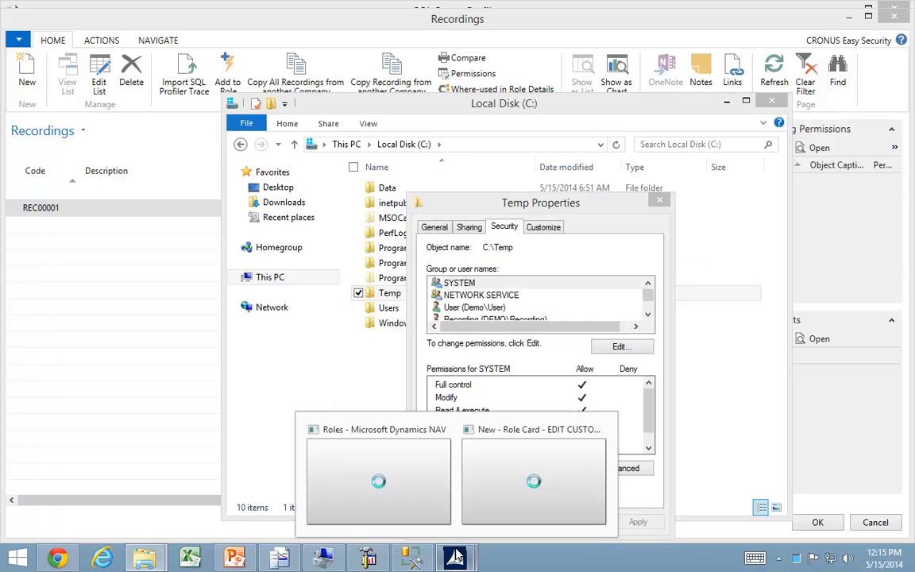
pyautogui.click(523, 508)
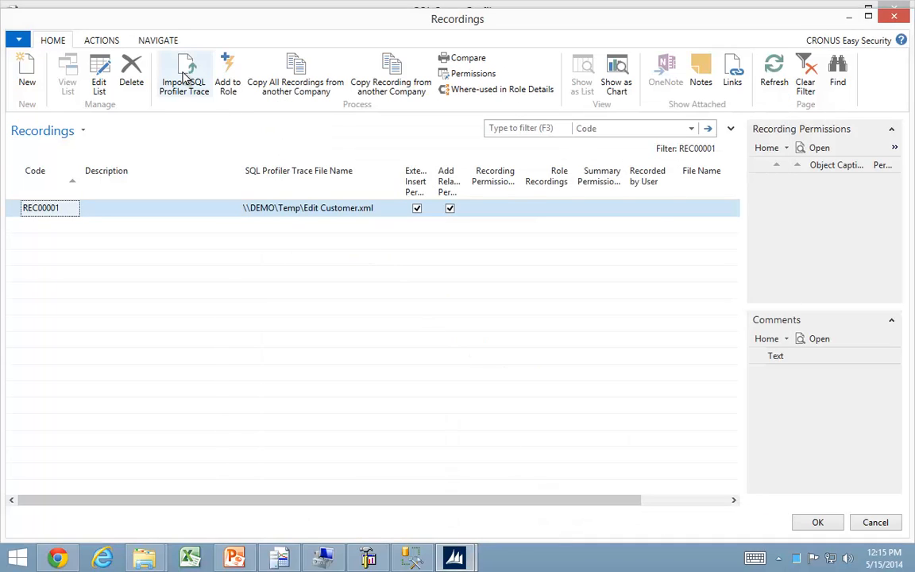
pyautogui.click(184, 76)
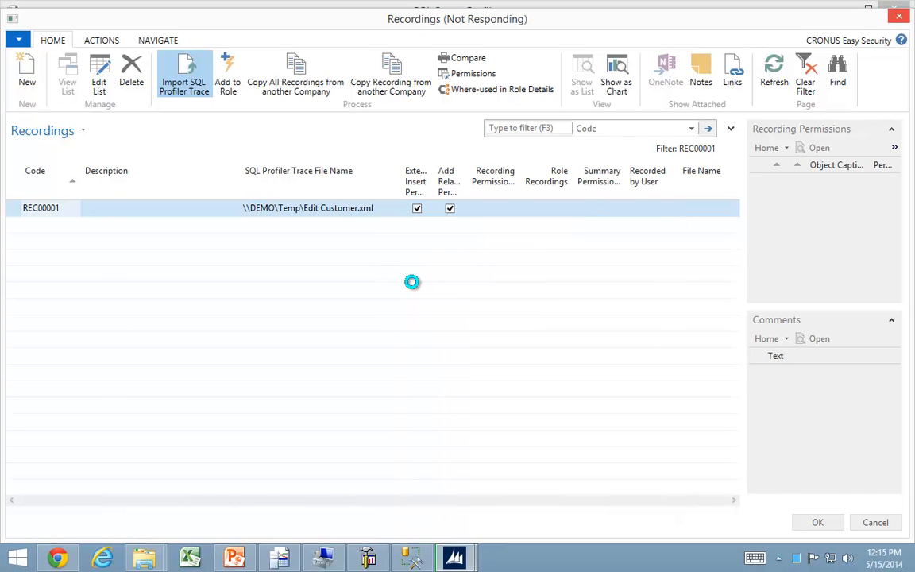
pyautogui.hotkey('alt', 'Tab')
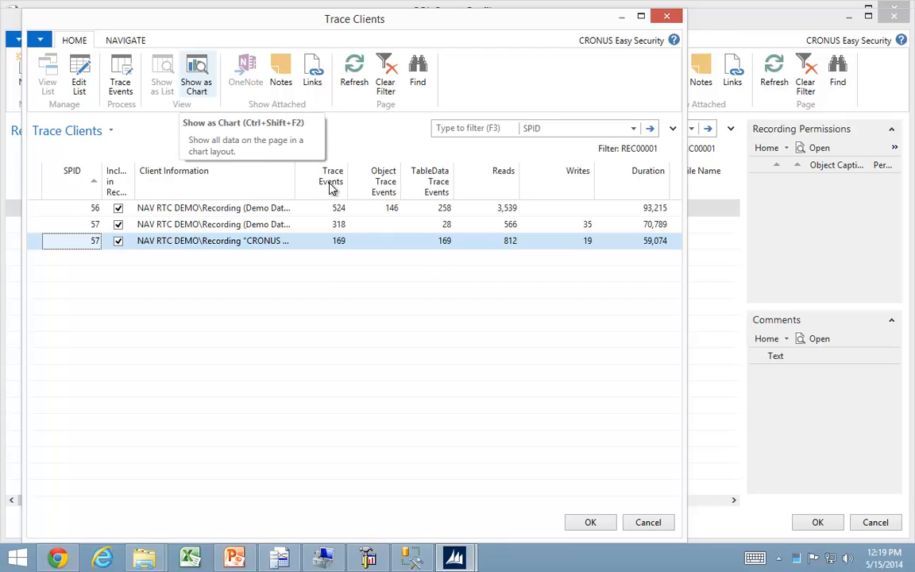
pyautogui.moveTo(296, 182); pyautogui.dragTo(410, 184)
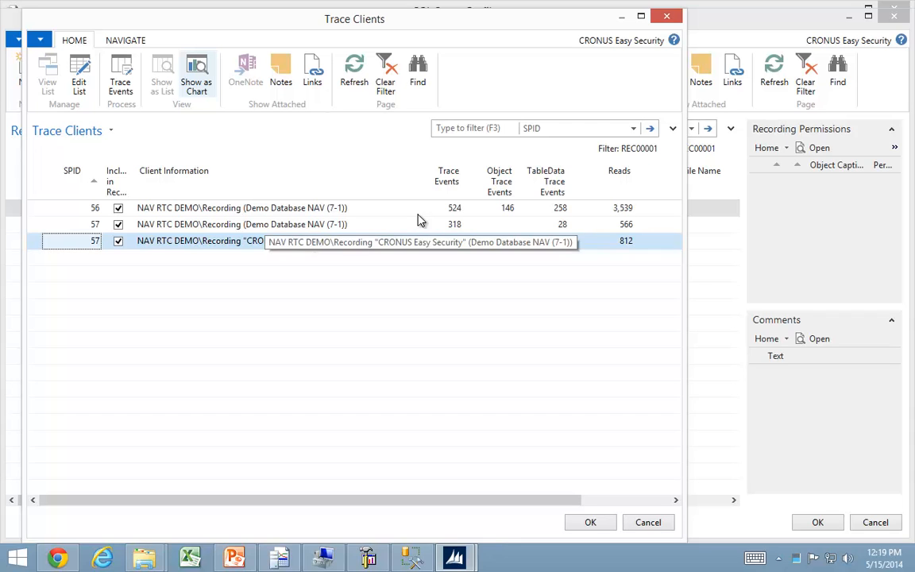
pyautogui.click(590, 523)
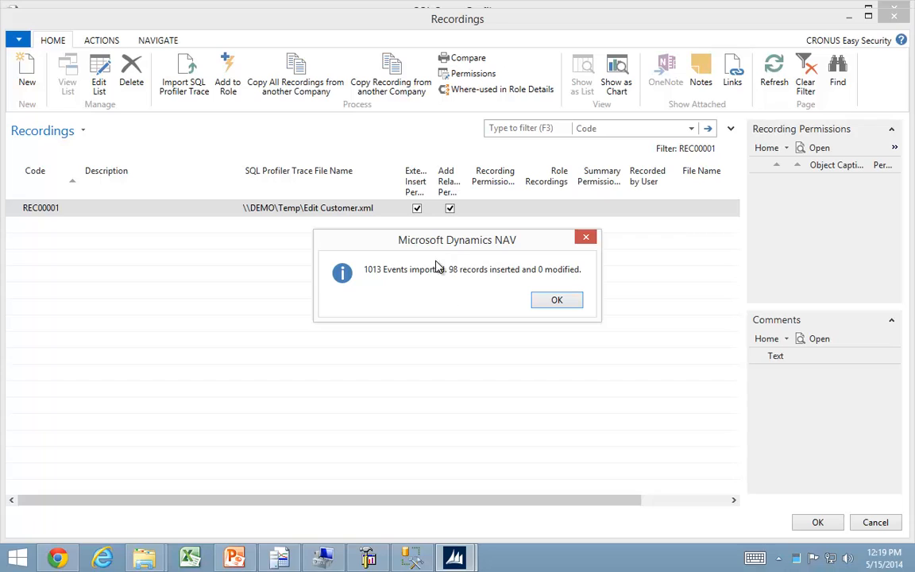
pyautogui.click(563, 304)
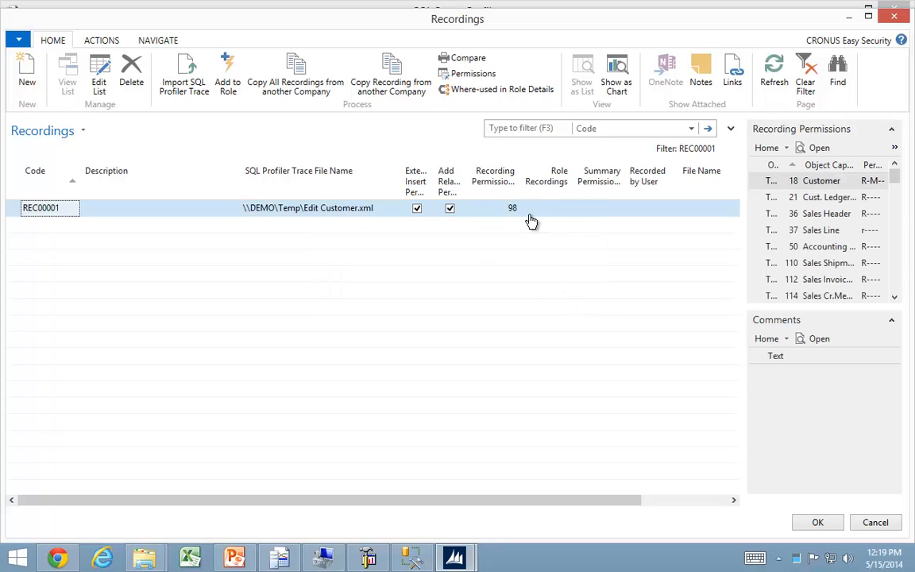
# Accept the recording and update the EDIT CUSTOMER role with its recorded permissions.
pyautogui.click(813, 522)
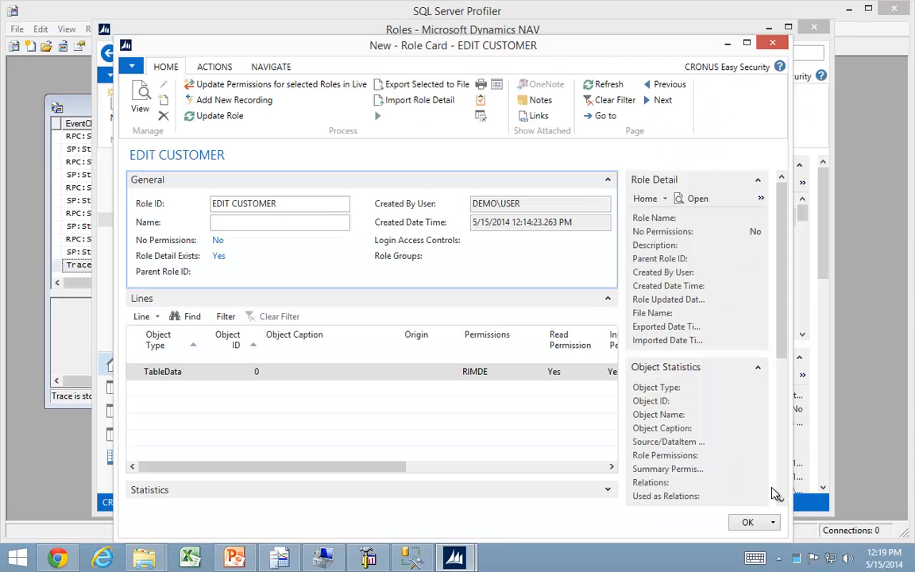
pyautogui.click(217, 118)
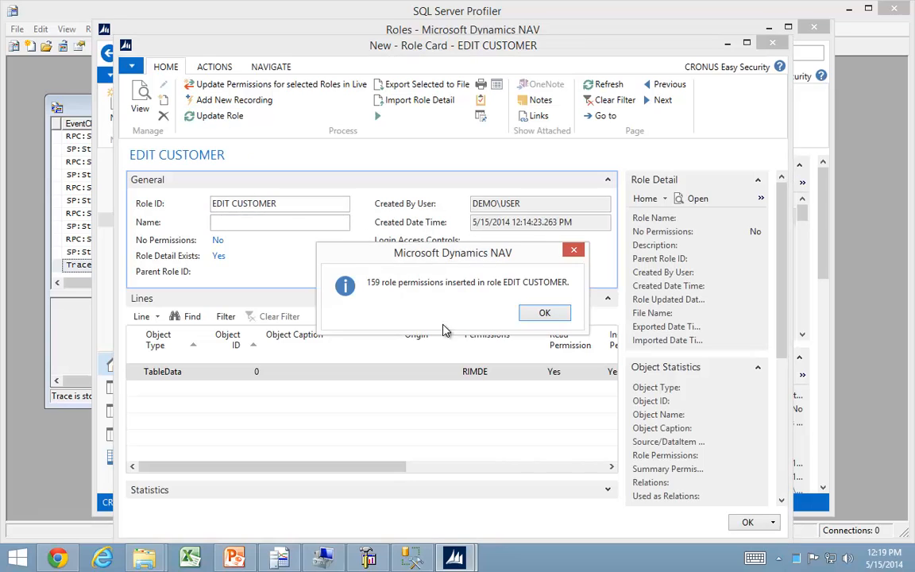
pyautogui.click(545, 313)
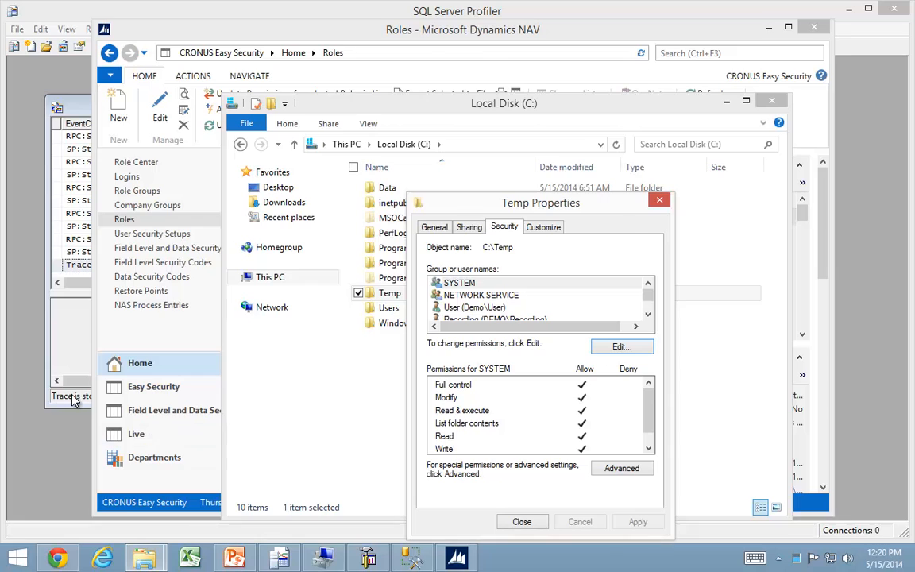
# Switch to SQL Server Profiler and start the stopped trace again.
pyautogui.click(65, 356)
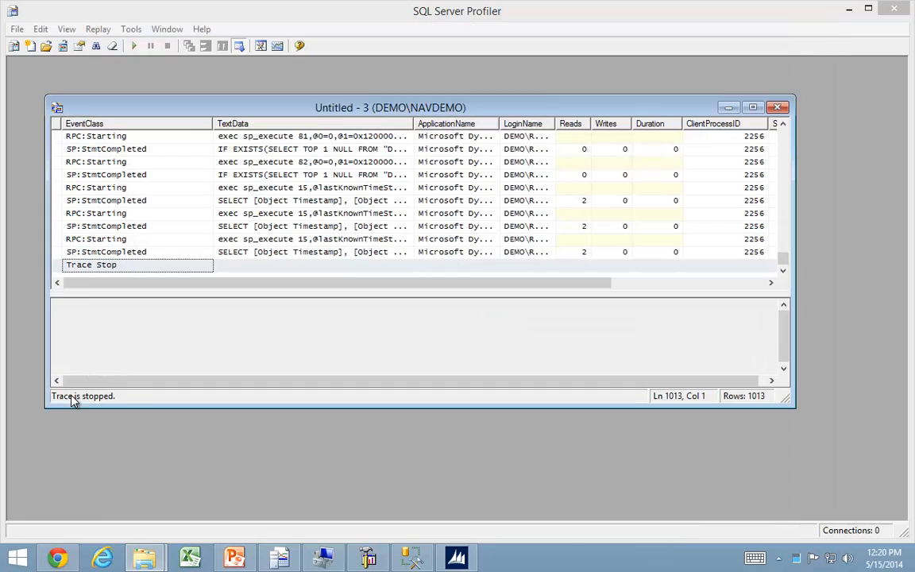
pyautogui.click(135, 46)
pyautogui.press('Down')
pyautogui.press('Down')
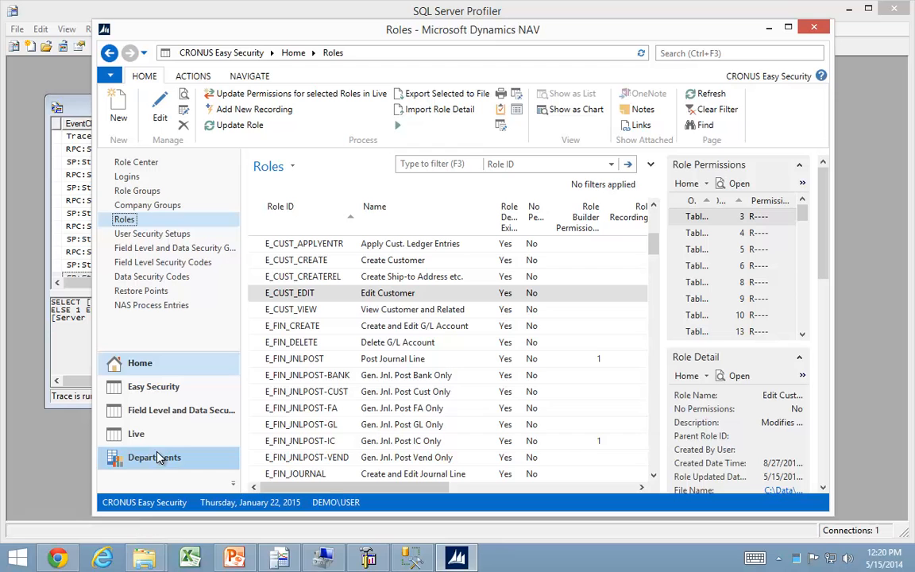
# Switch to Dynamics NAV and open the Customers list of the Order Processing area in Sales & Marketing.
pyautogui.click(156, 457)
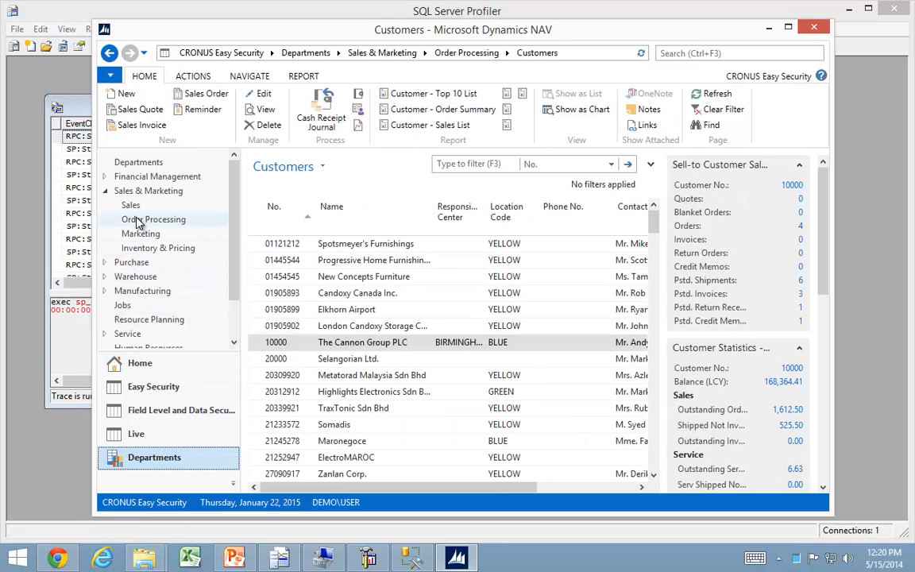
pyautogui.click(139, 220)
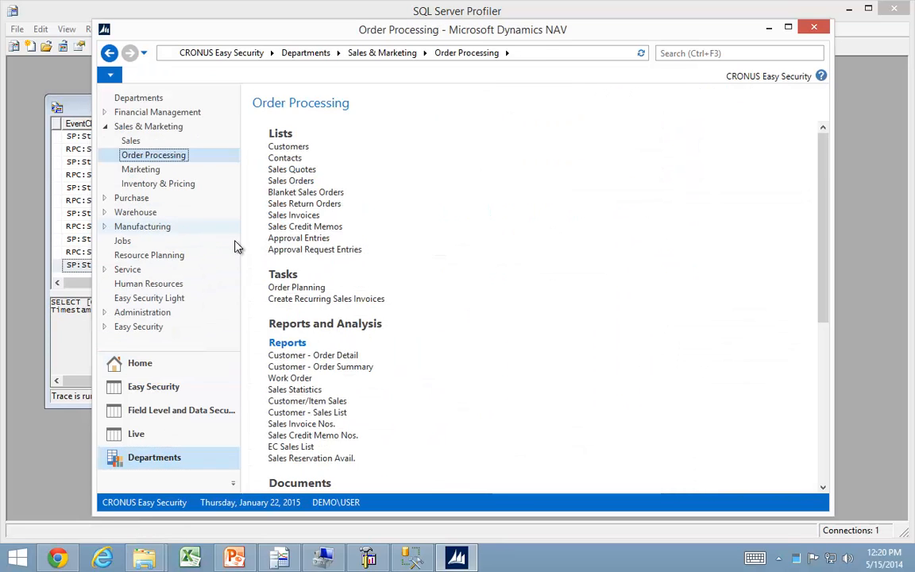
pyautogui.click(289, 148)
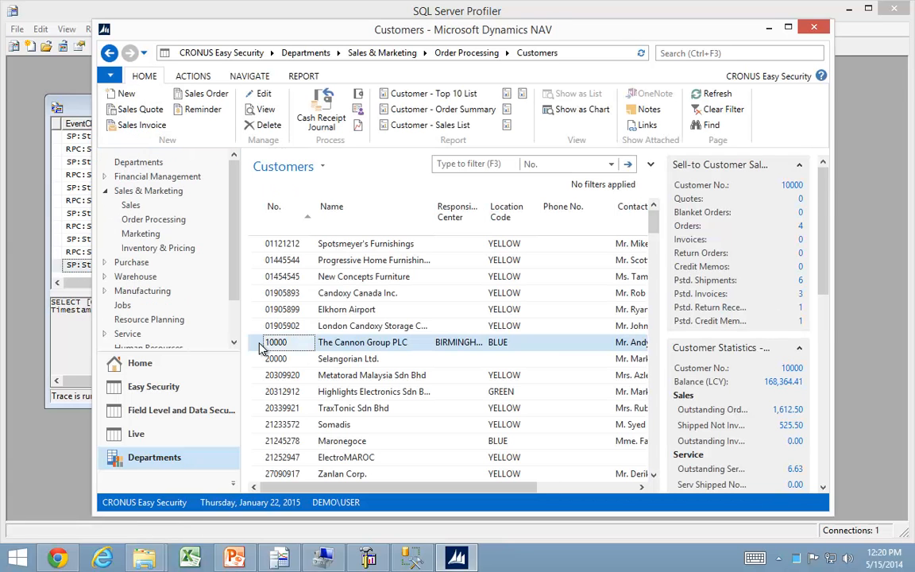
# Open the customer card of The Cannon Group PLC, clear its Address 2 field and close the card.
pyautogui.doubleClick(423, 341)
pyautogui.moveTo(382, 293); pyautogui.dragTo(285, 289)
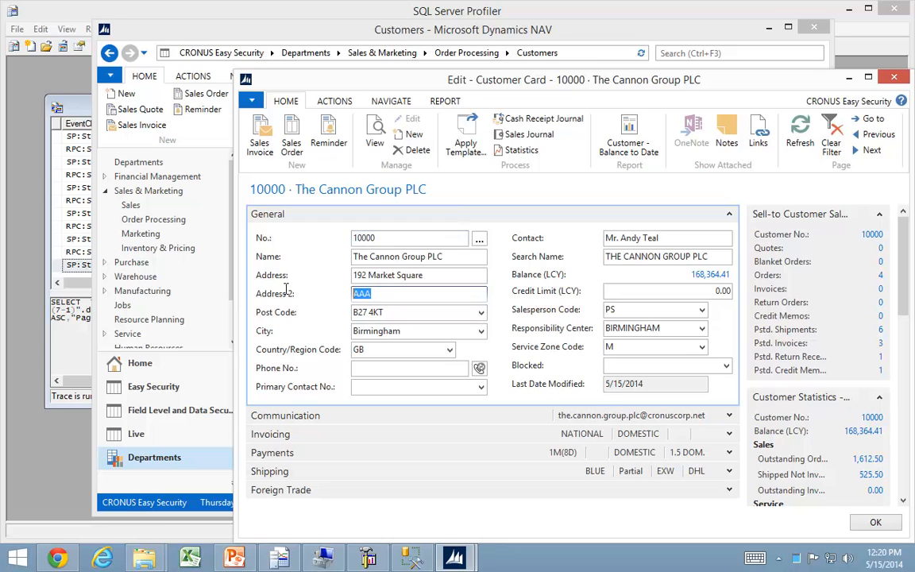
pyautogui.press('Delete')
pyautogui.press('Tab')
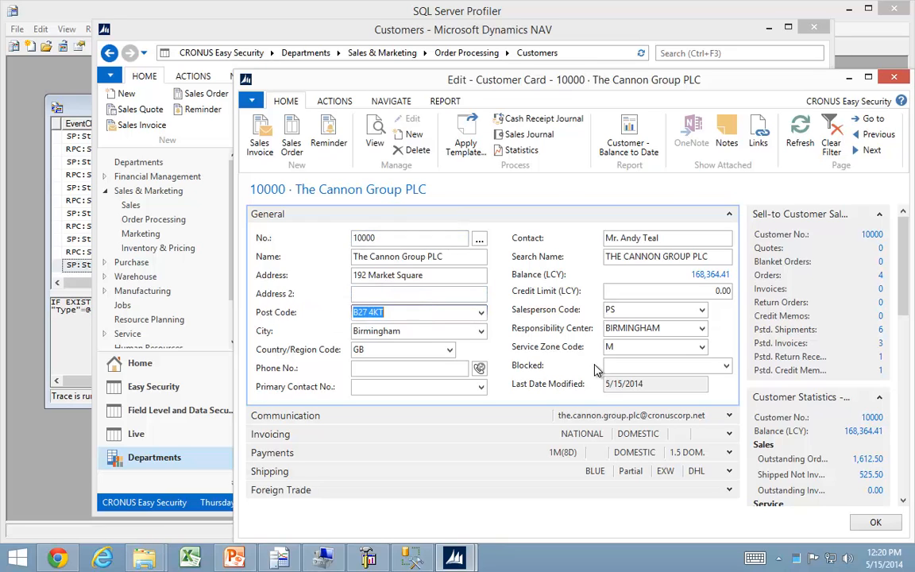
pyautogui.click(874, 522)
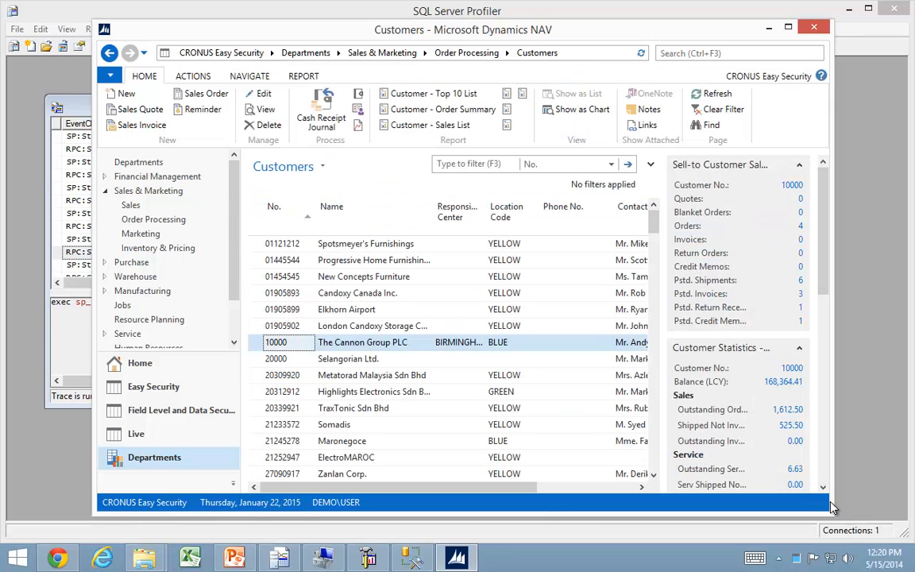
# Switch to SQL Server Profiler, stop the trace and save it as the XML file Edit Customer No restart.xml in C:\Temp.
pyautogui.click(70, 353)
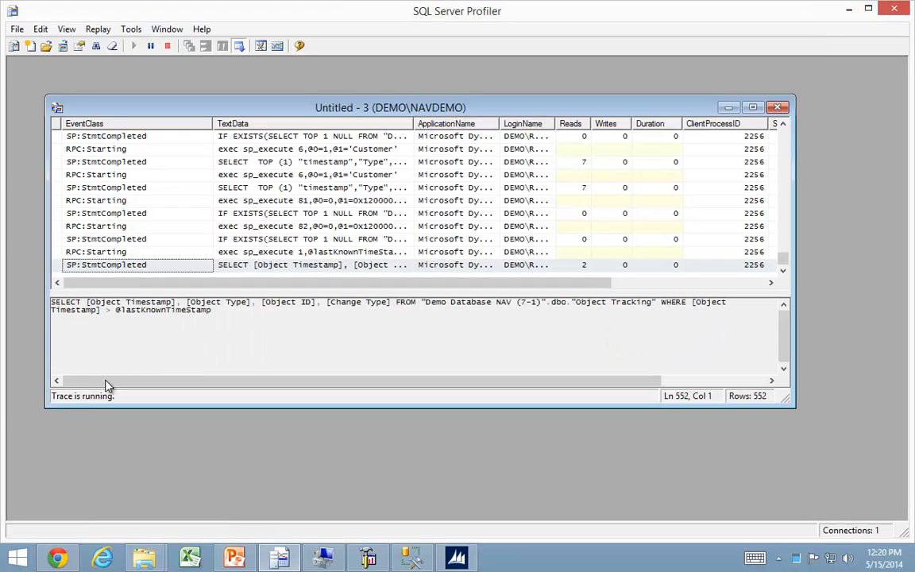
pyautogui.click(168, 46)
pyautogui.click(17, 30)
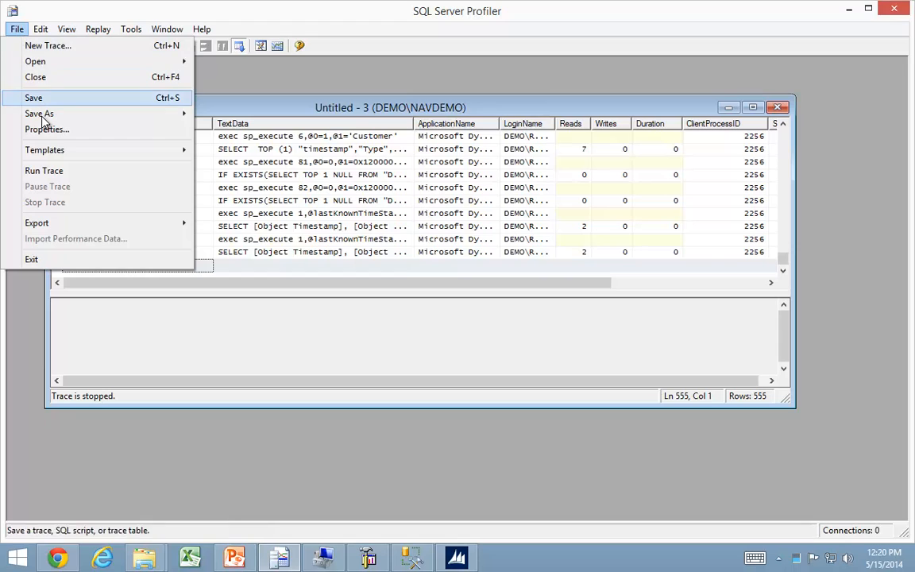
pyautogui.moveTo(40, 113)
pyautogui.click(245, 161)
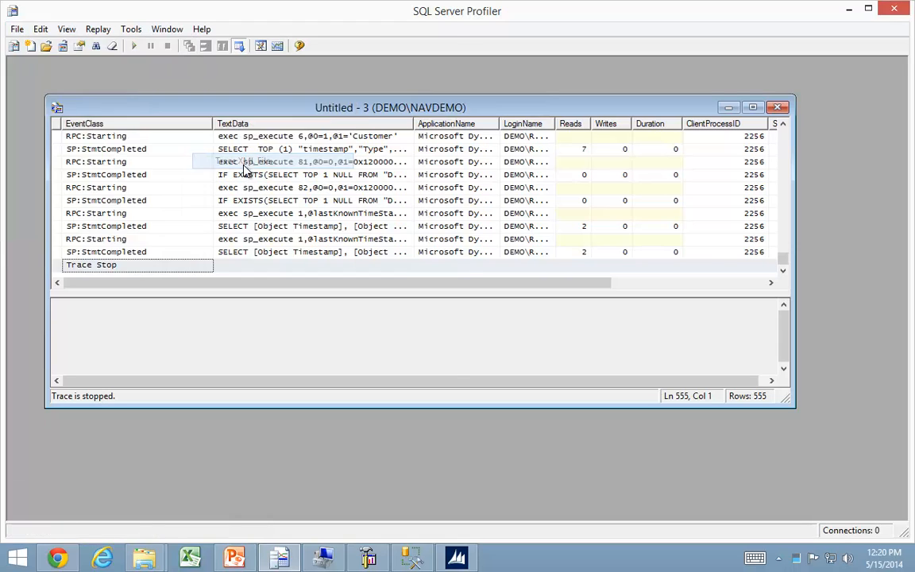
pyautogui.click(176, 152)
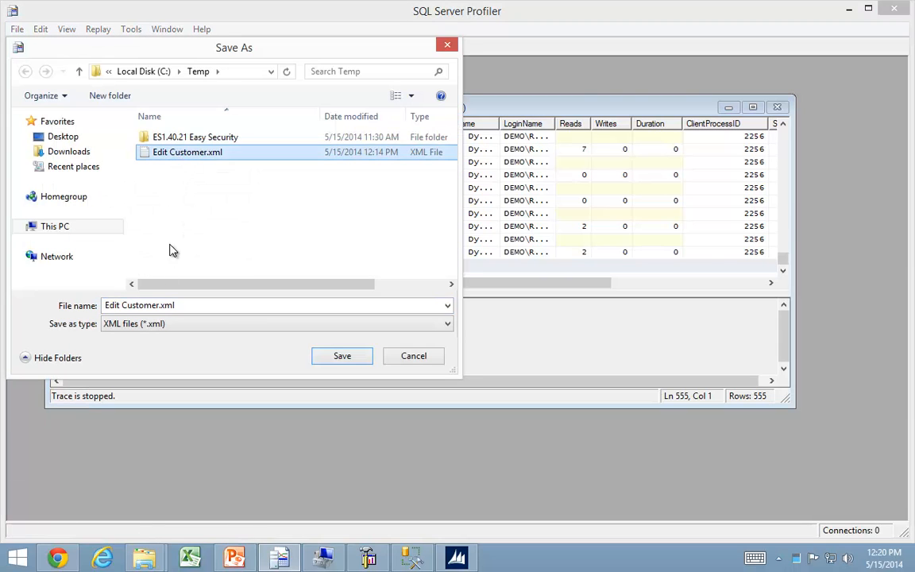
pyautogui.press('Tab')
pyautogui.click(159, 305)
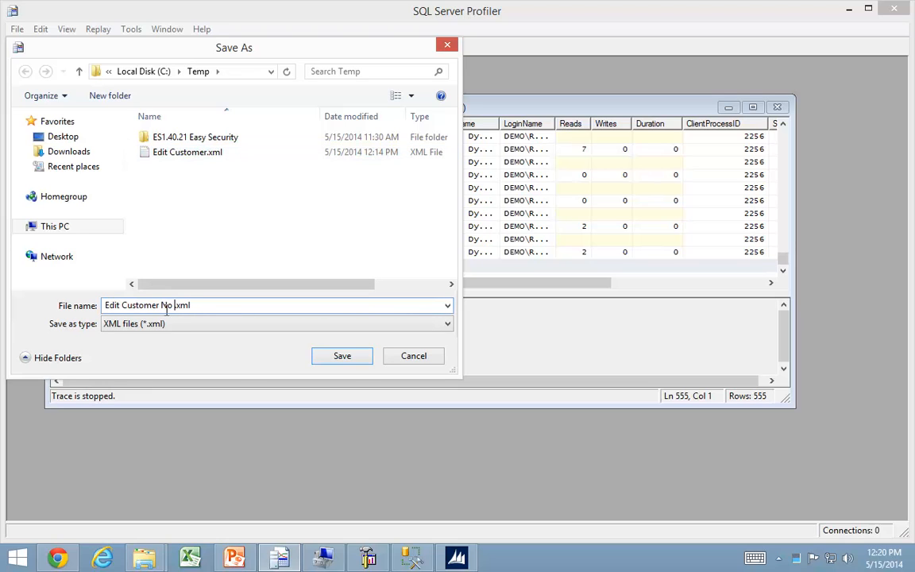
pyautogui.press('Return')
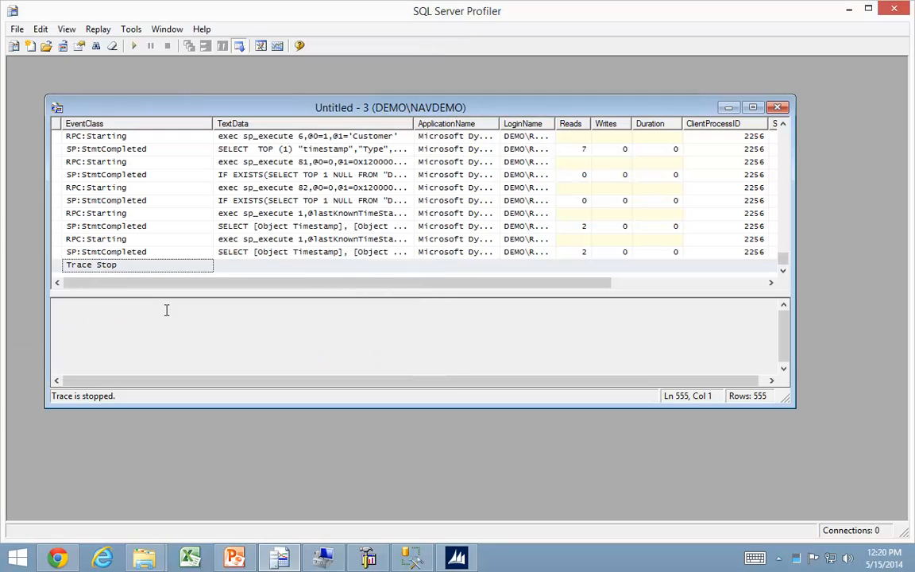
# Switch to Dynamics NAV and create a new role with the Role ID EDIT CUSTOMER 2.
pyautogui.click(455, 558)
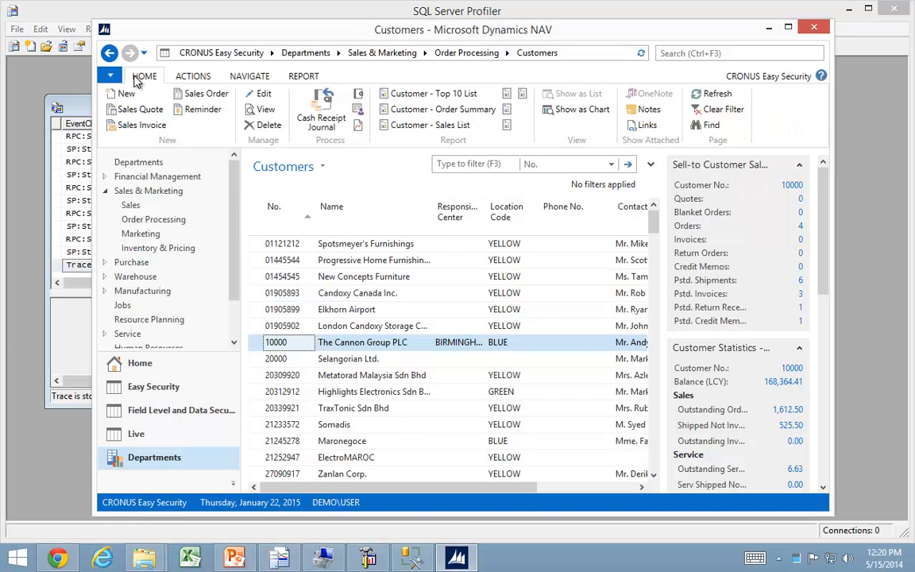
pyautogui.click(131, 362)
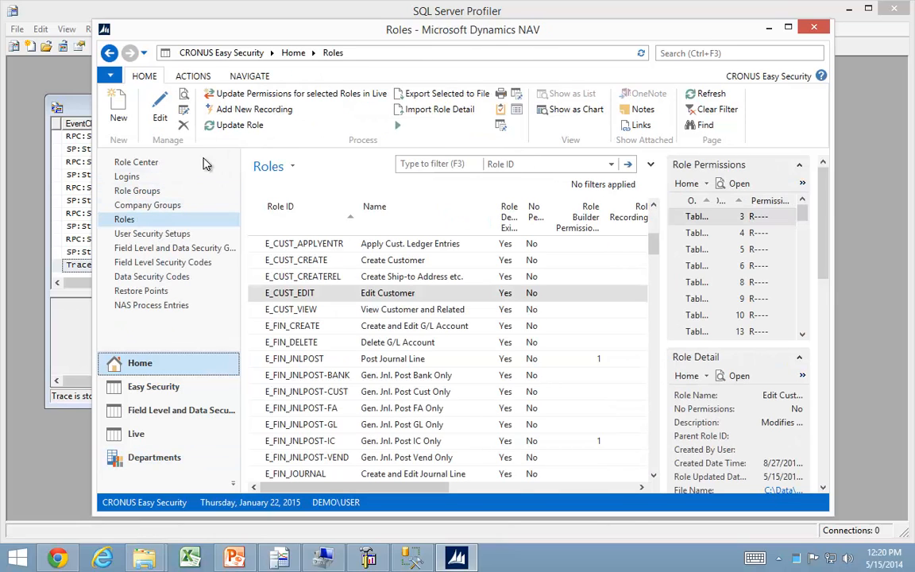
pyautogui.click(117, 111)
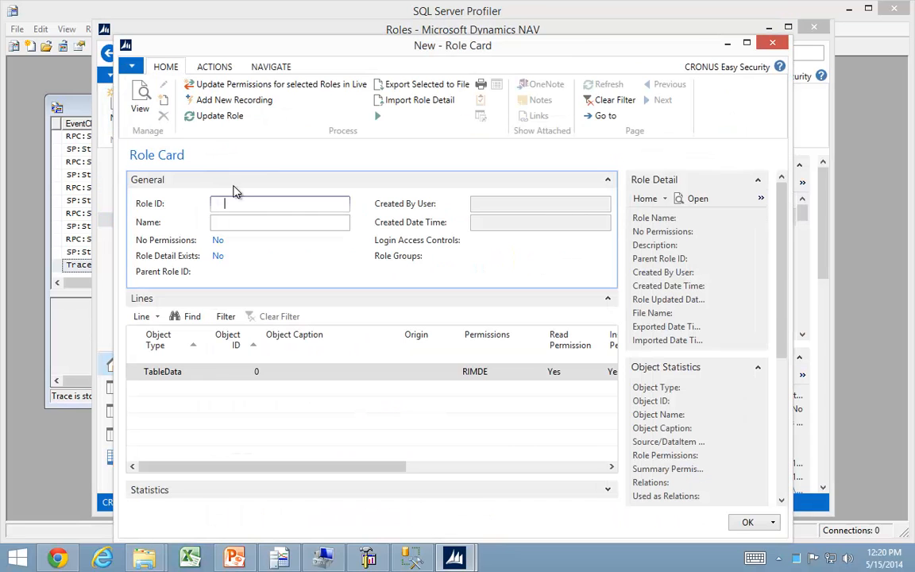
pyautogui.write('edit customer 2')
pyautogui.press('Tab')
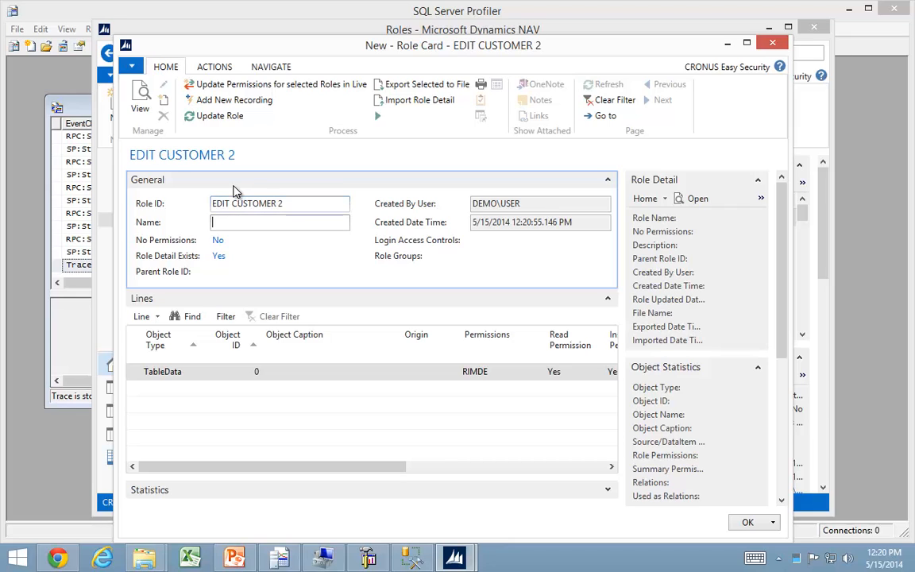
# Add a new recording to the EDIT CUSTOMER 2 role and import the trace file Edit Customer No restart.xml into it.
pyautogui.click(232, 101)
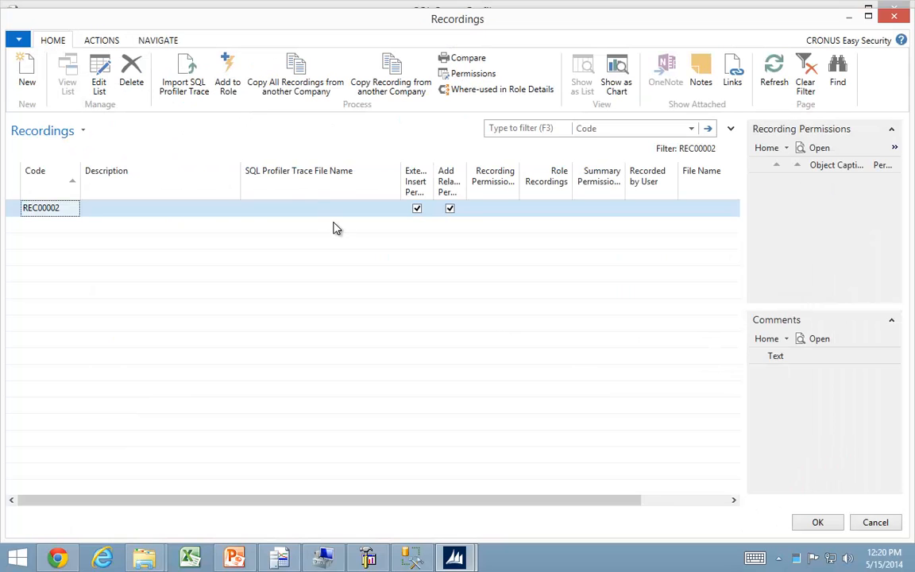
pyautogui.click(192, 81)
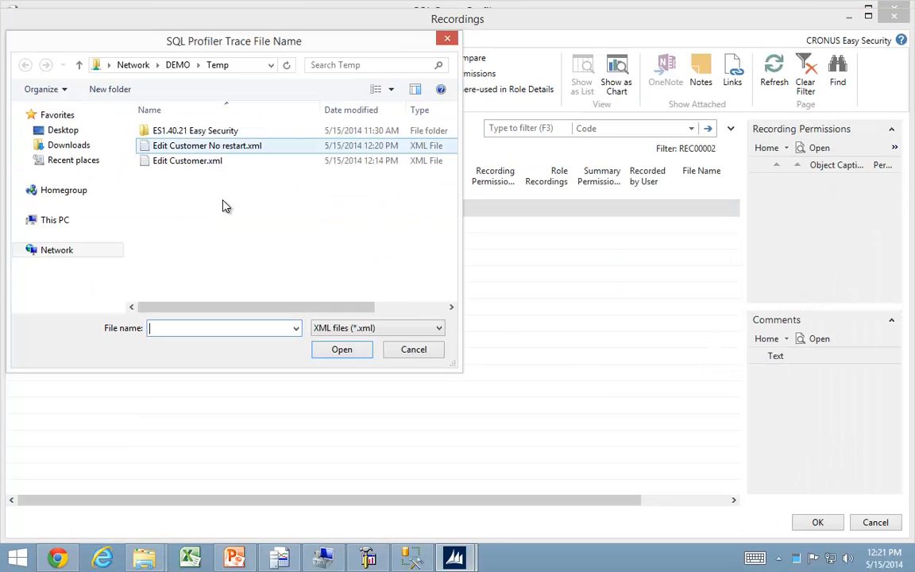
pyautogui.click(188, 146)
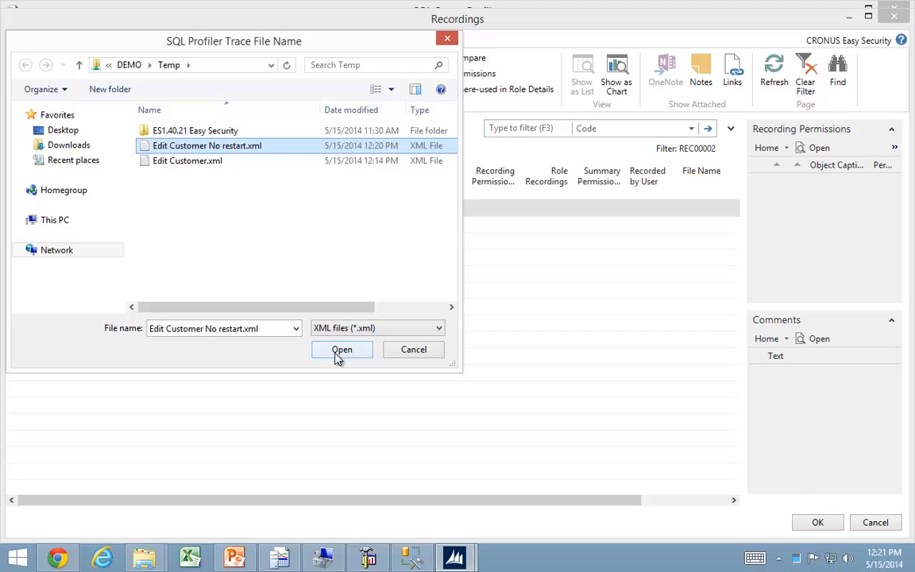
pyautogui.moveTo(322, 308); pyautogui.dragTo(394, 309)
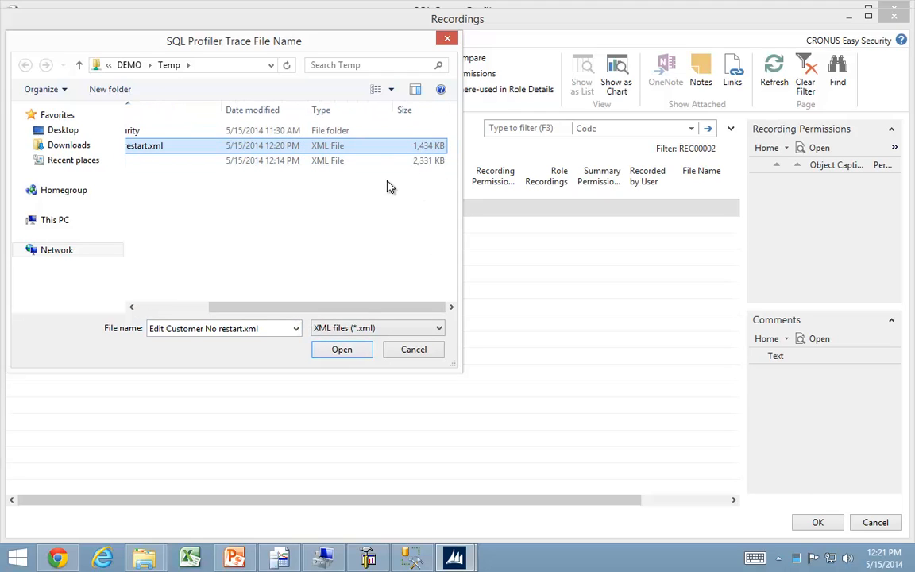
pyautogui.moveTo(359, 308); pyautogui.dragTo(254, 332)
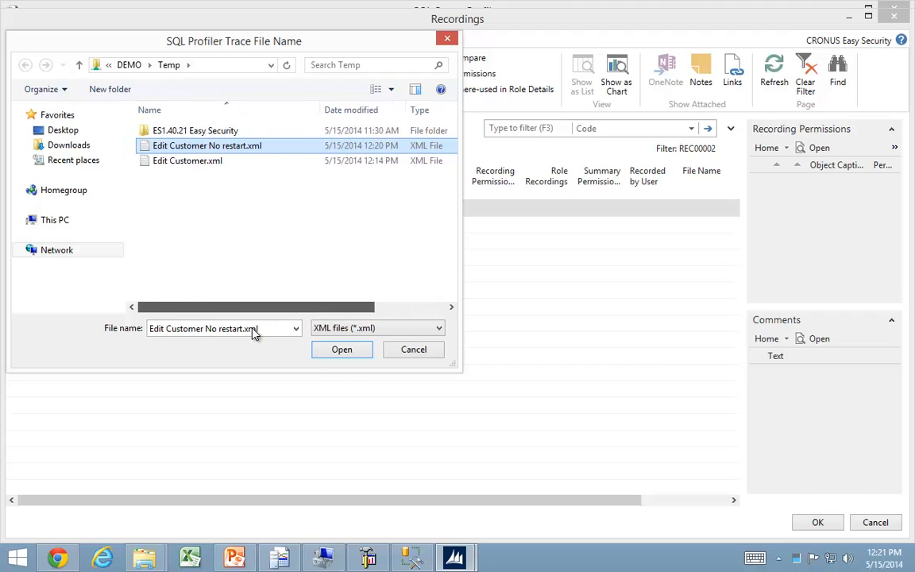
pyautogui.click(343, 353)
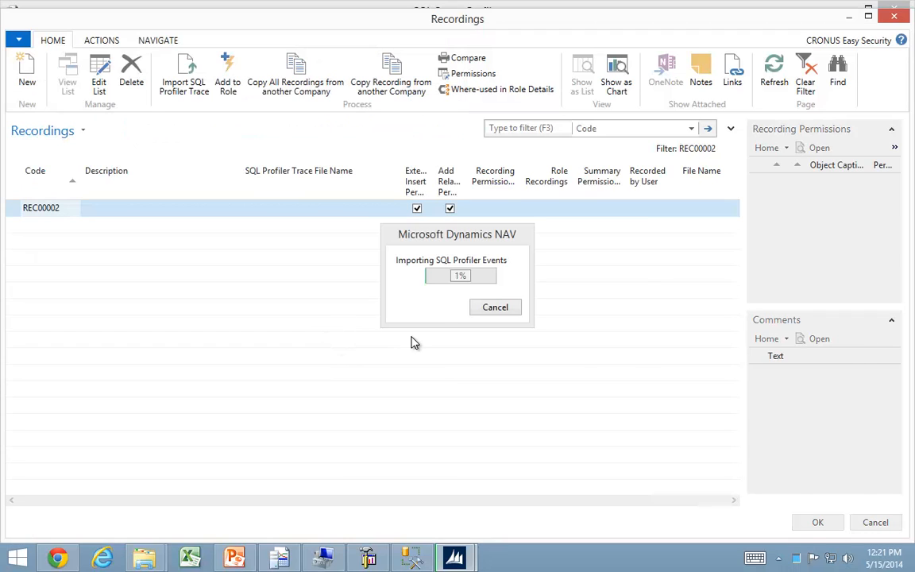
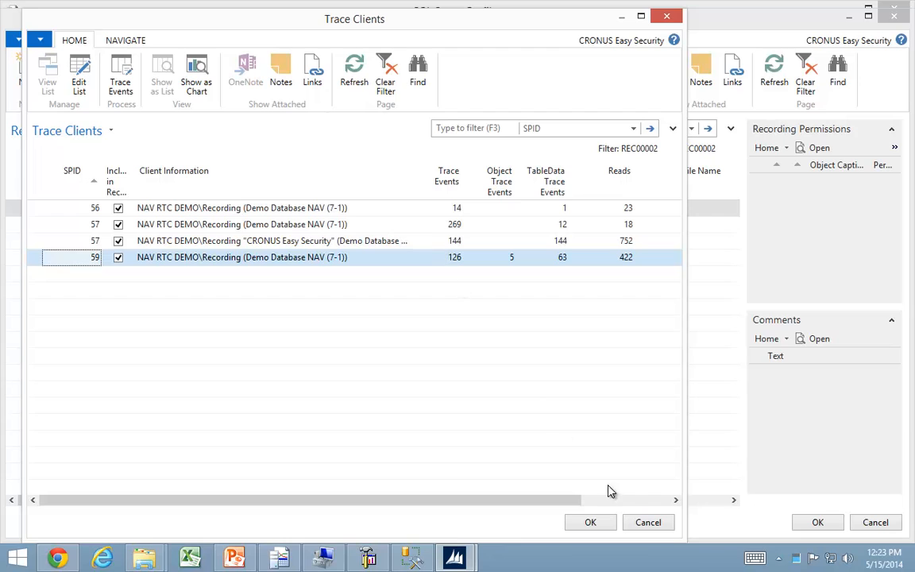
# Finish importing the trace with all listed trace clients included, and review the recording permissions of REC00002.
pyautogui.click(594, 522)
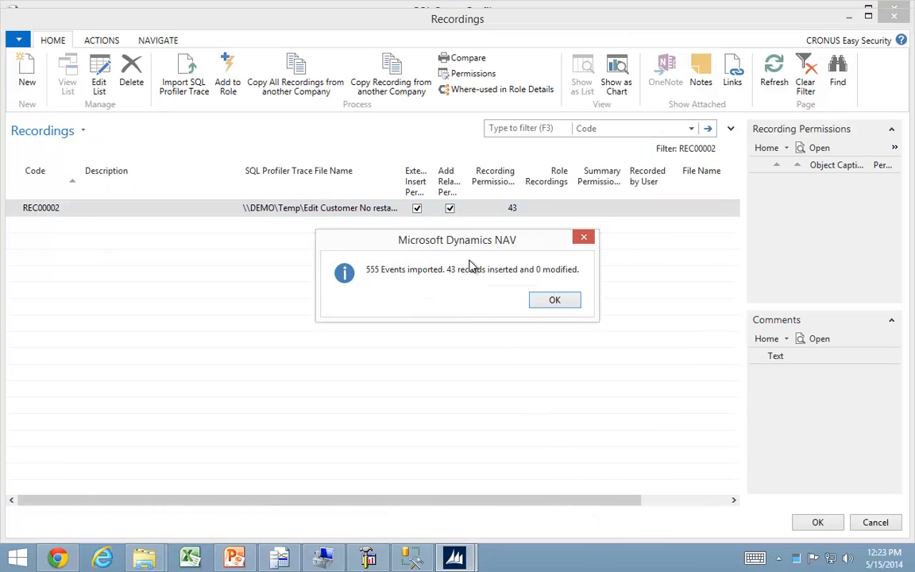
pyautogui.click(548, 299)
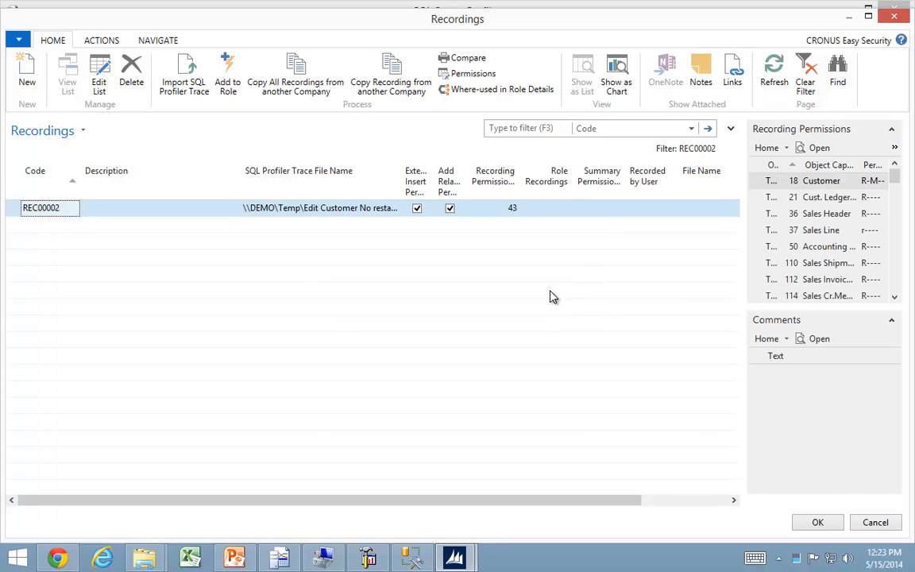
pyautogui.click(472, 80)
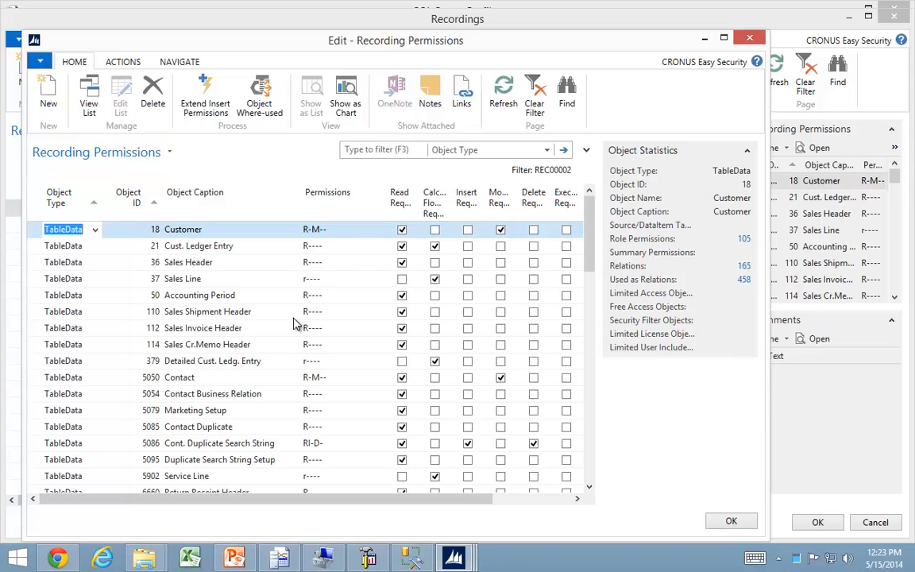
pyautogui.scroll(-4, 234, 359)
pyautogui.scroll(-5, 227, 420)
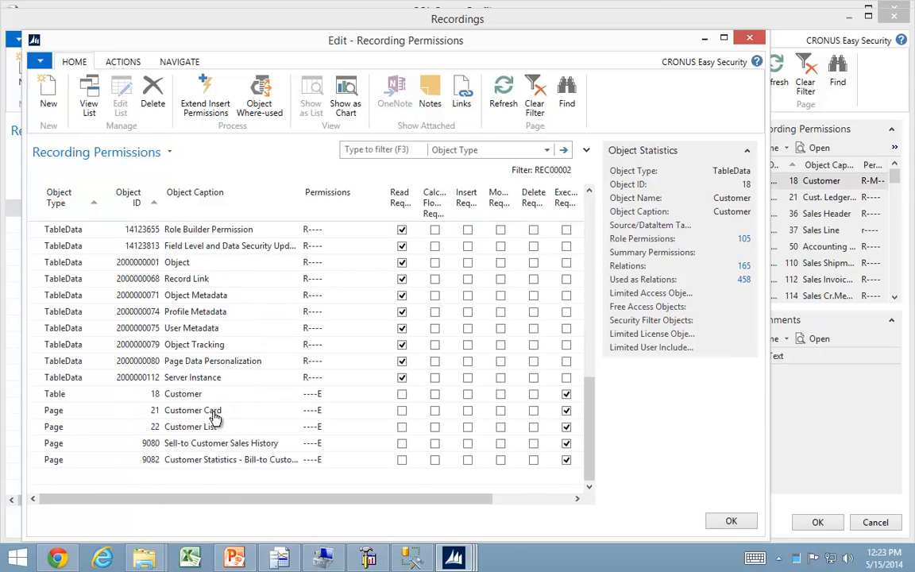
pyautogui.scroll(3, 202, 394)
pyautogui.scroll(6, 199, 393)
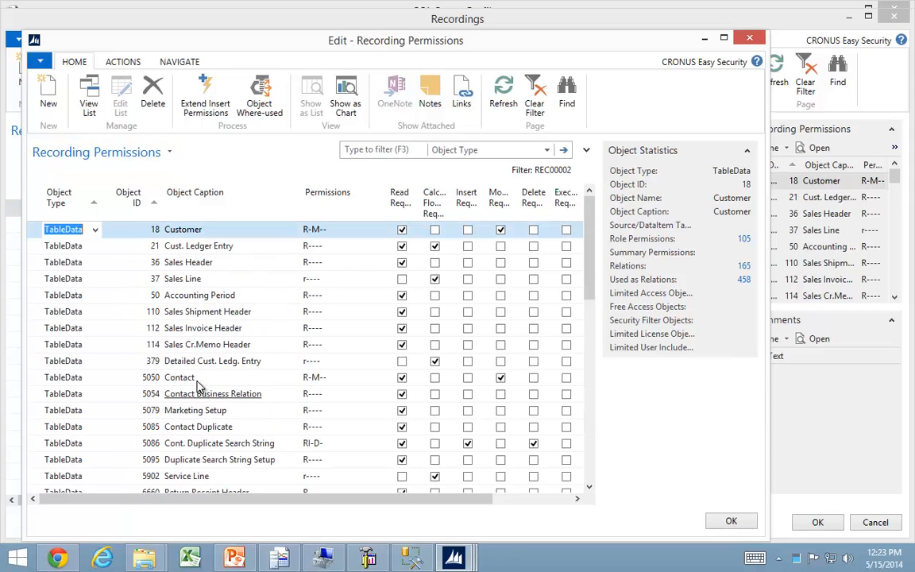
pyautogui.press('Escape')
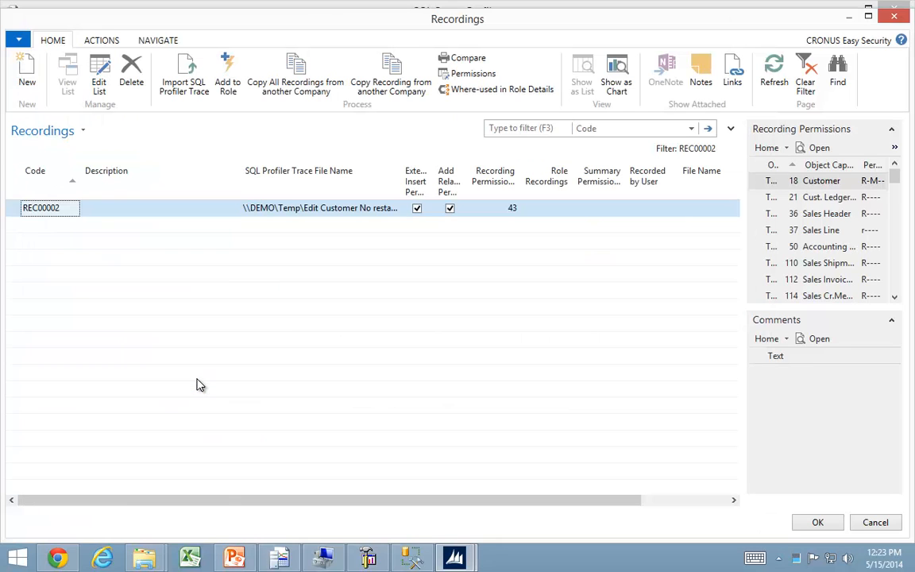
# Close the recordings list, update the EDIT CUSTOMER 2 role from its recording and close the role card.
pyautogui.click(818, 523)
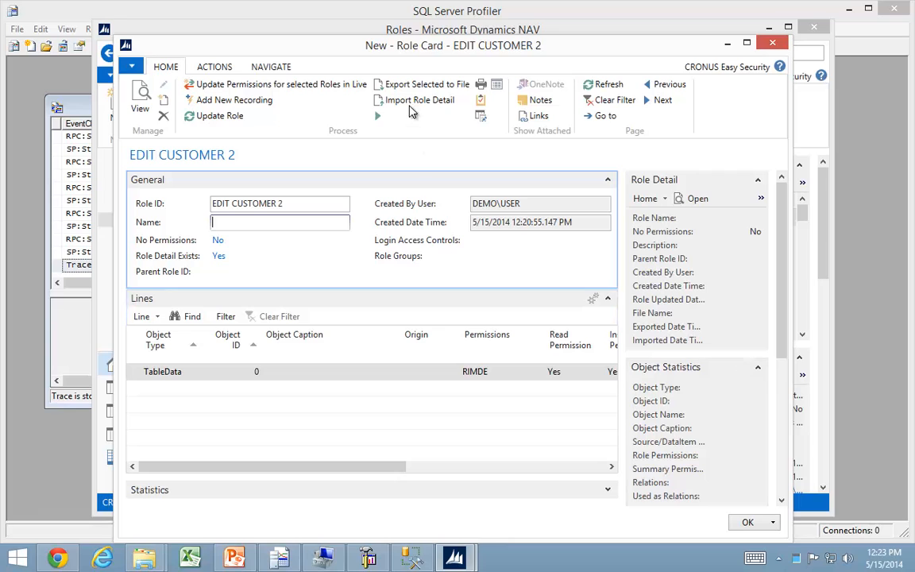
pyautogui.click(225, 117)
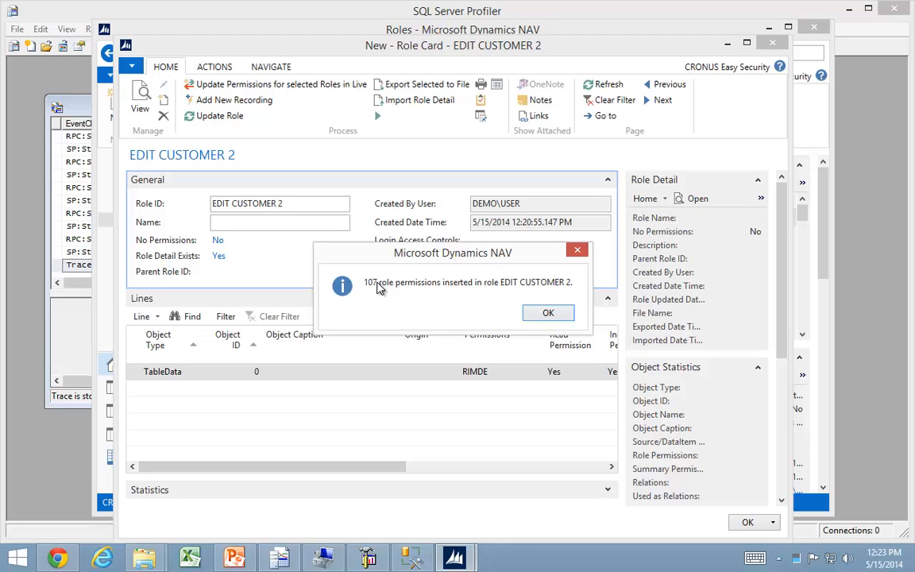
pyautogui.click(549, 314)
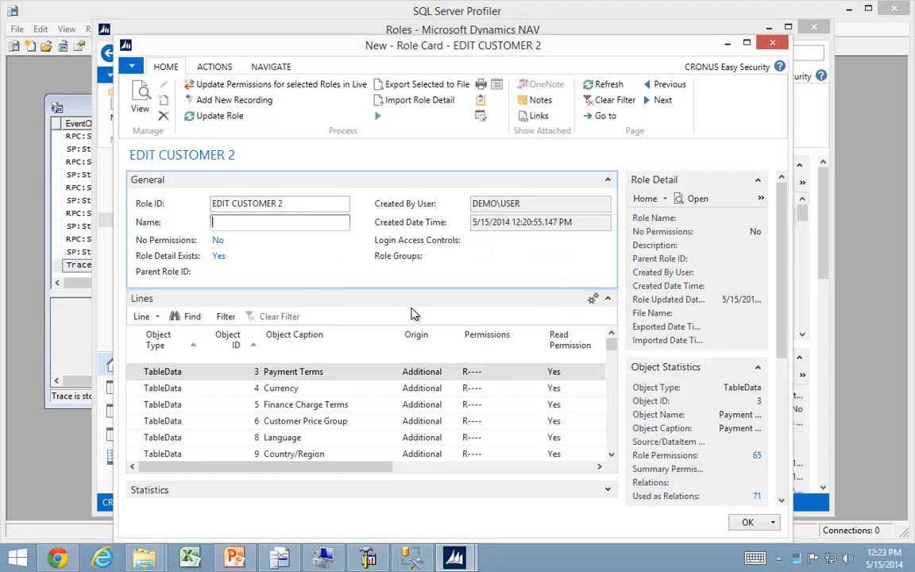
pyautogui.press('Escape')
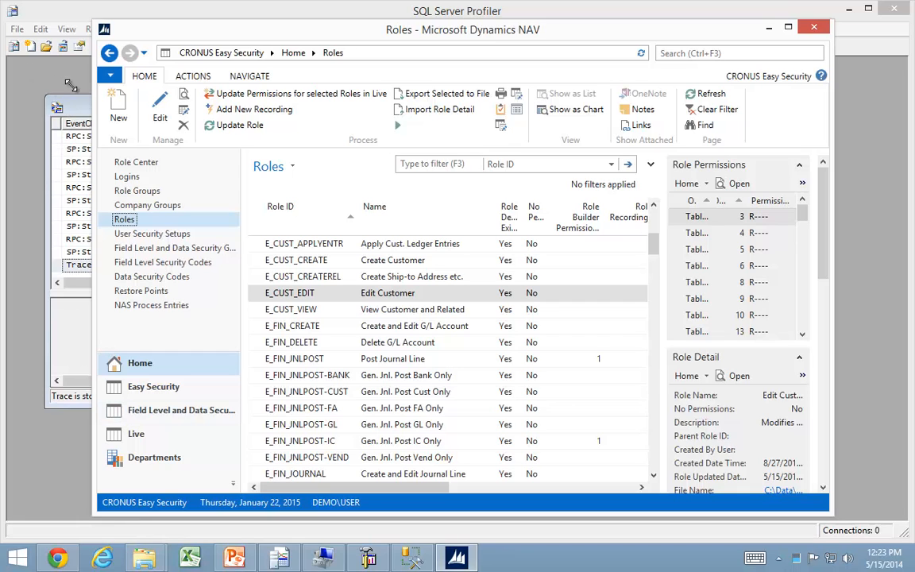
pyautogui.click(34, 63)
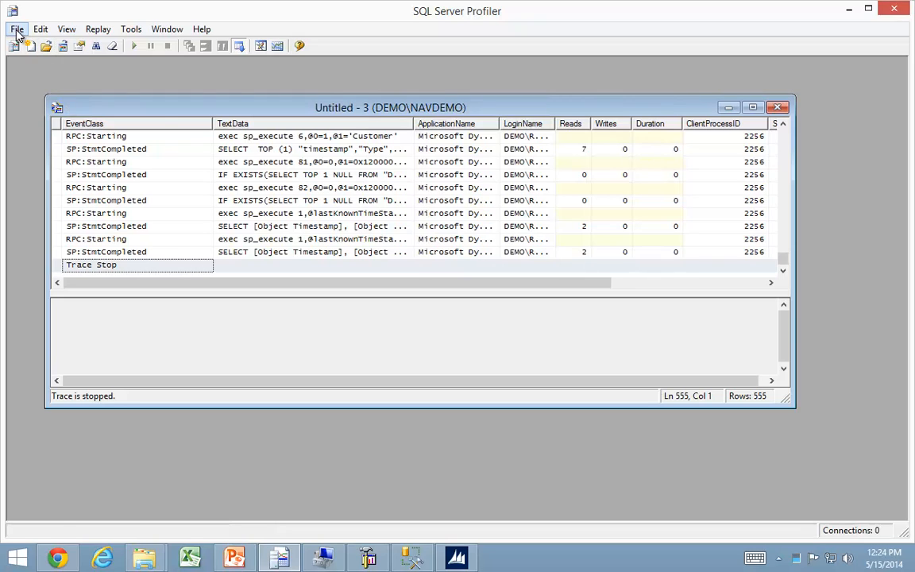
pyautogui.click(16, 29)
pyautogui.moveTo(46, 153)
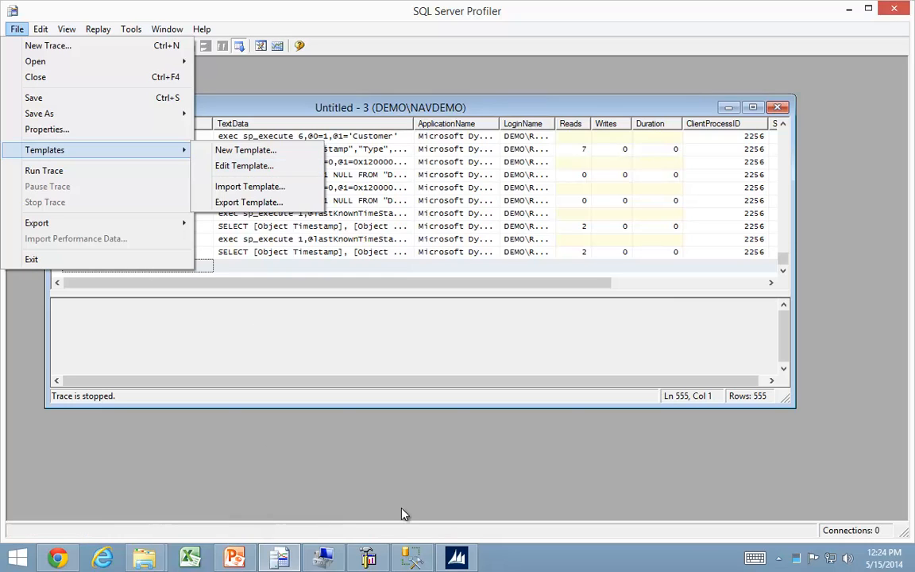
pyautogui.click(380, 427)
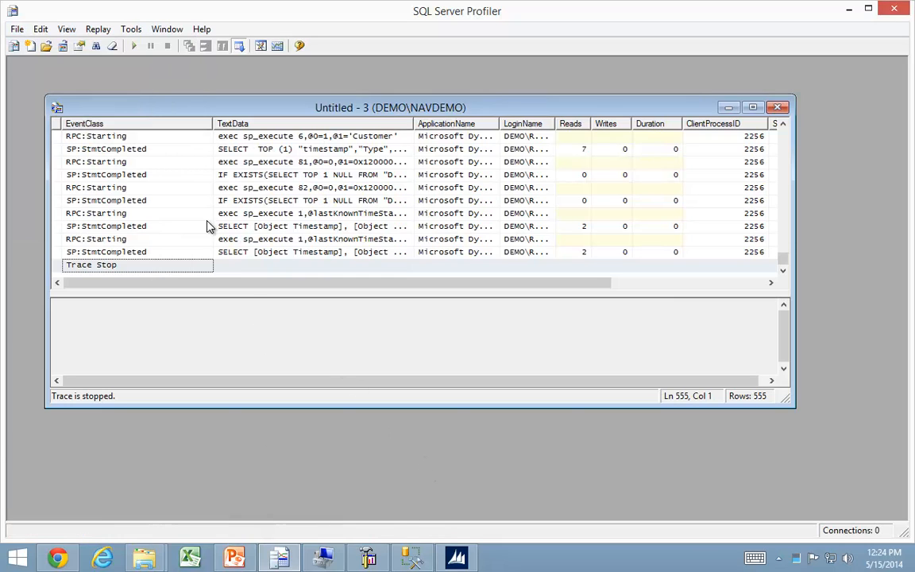
# Switch to the Microsoft Dynamics NAV Server administration, restart the Recording instance and accept the closing of the NAV client.
pyautogui.click(367, 561)
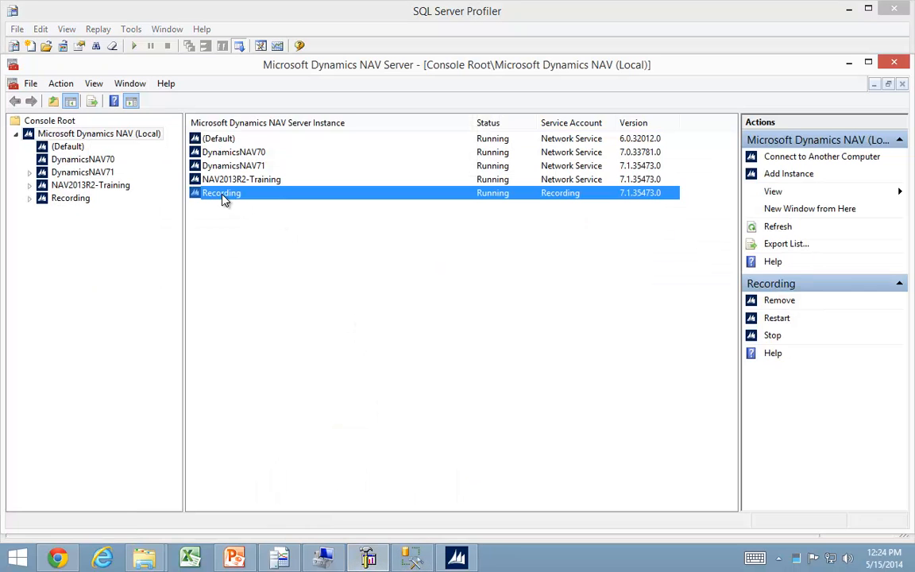
pyautogui.click(776, 318)
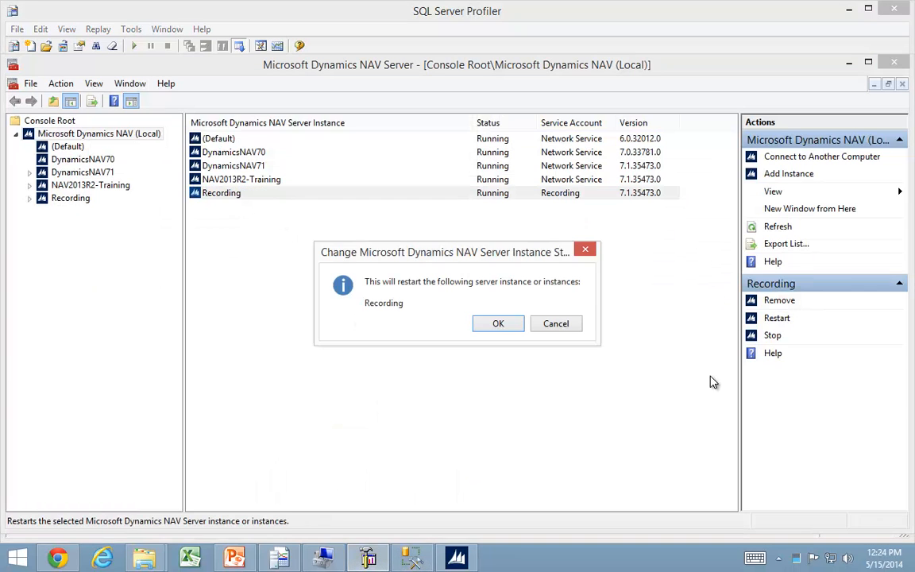
pyautogui.click(512, 324)
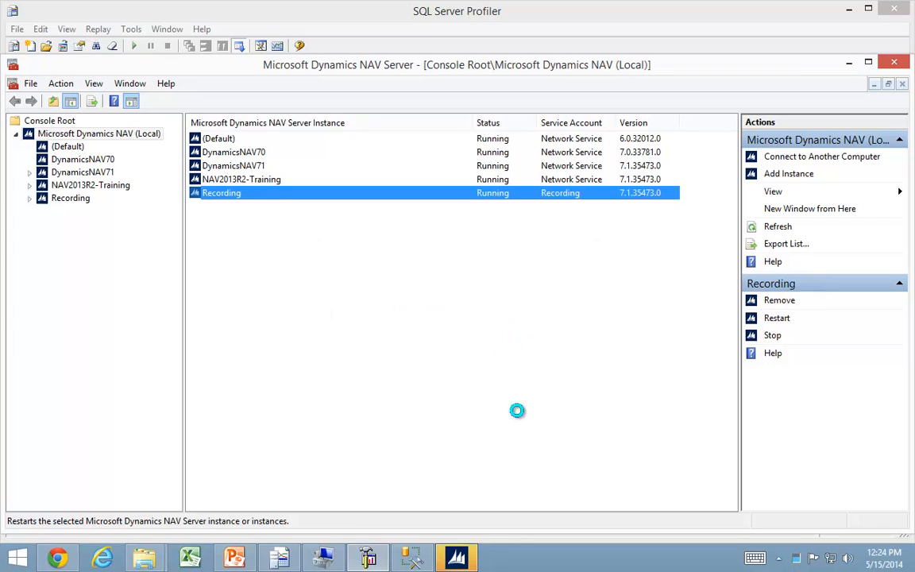
pyautogui.click(458, 558)
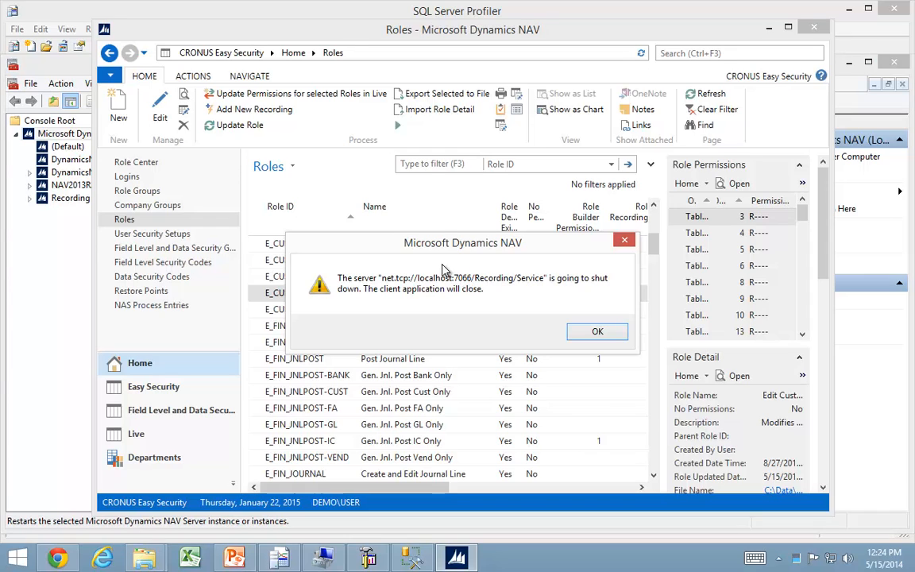
pyautogui.click(614, 337)
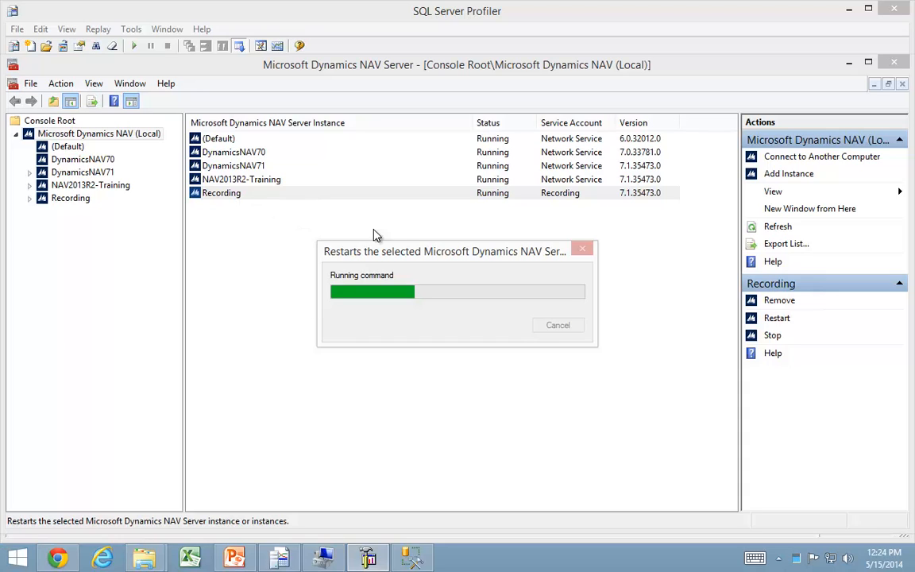
# Start the Dynamics NAV client again and accept the demonstration company notice.
pyautogui.click(19, 560)
pyautogui.click(127, 184)
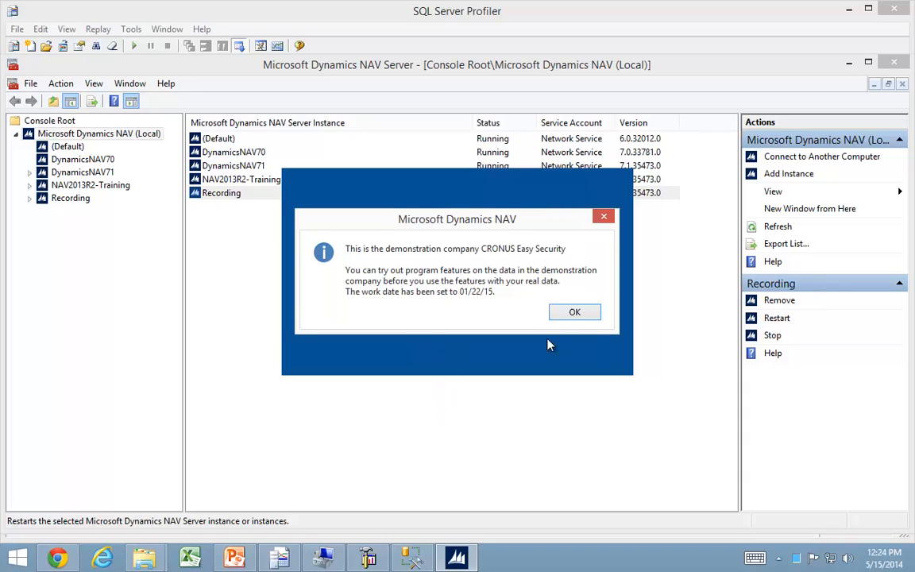
pyautogui.click(573, 313)
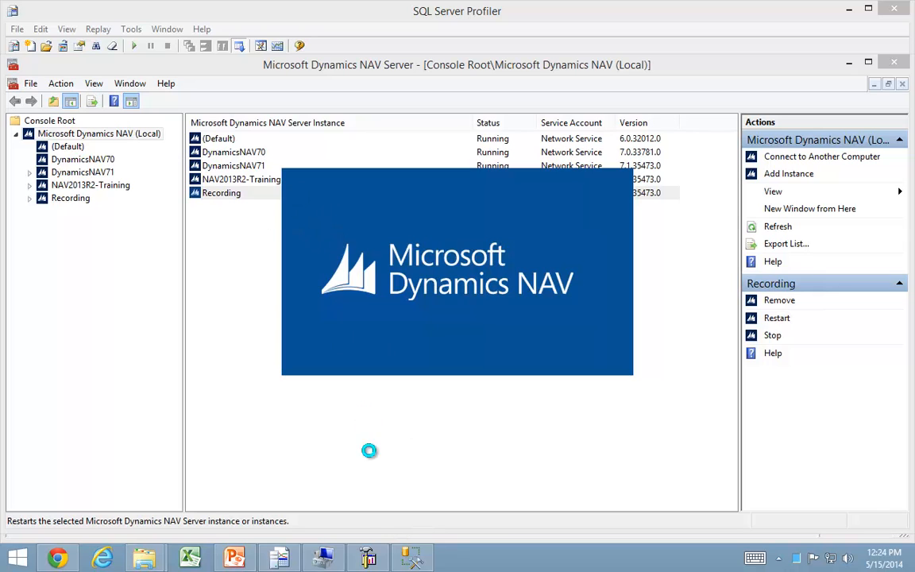
# Switch to SQL Server Profiler and start the trace again.
pyautogui.moveTo(333, 561)
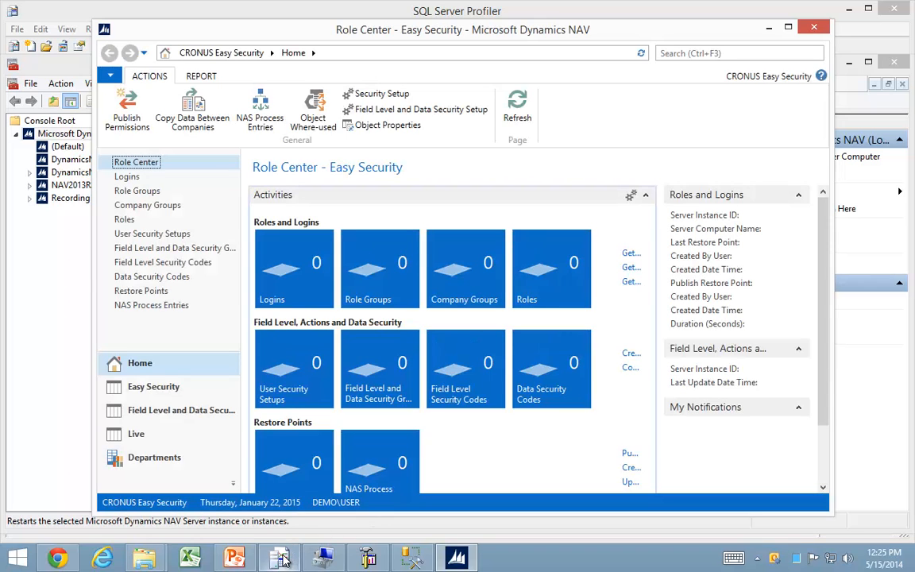
pyautogui.click(281, 559)
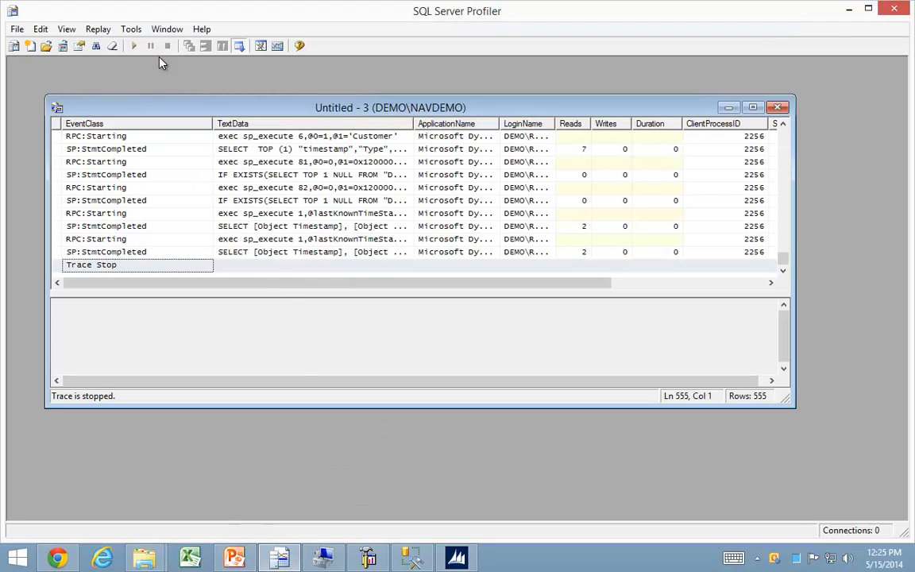
pyautogui.click(134, 45)
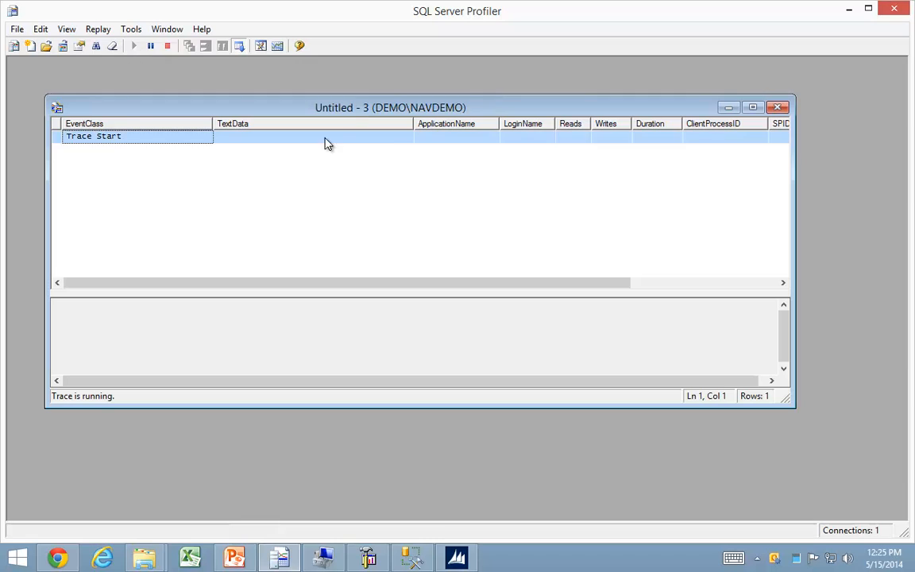
# Switch to Dynamics NAV and open the Customers list of Order Processing in the Sales & Marketing department.
pyautogui.click(456, 558)
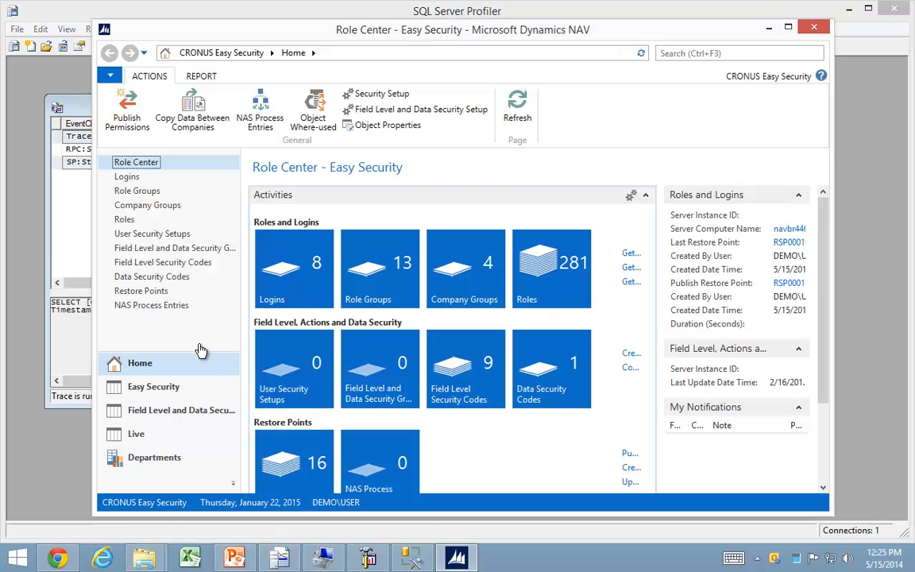
pyautogui.click(146, 457)
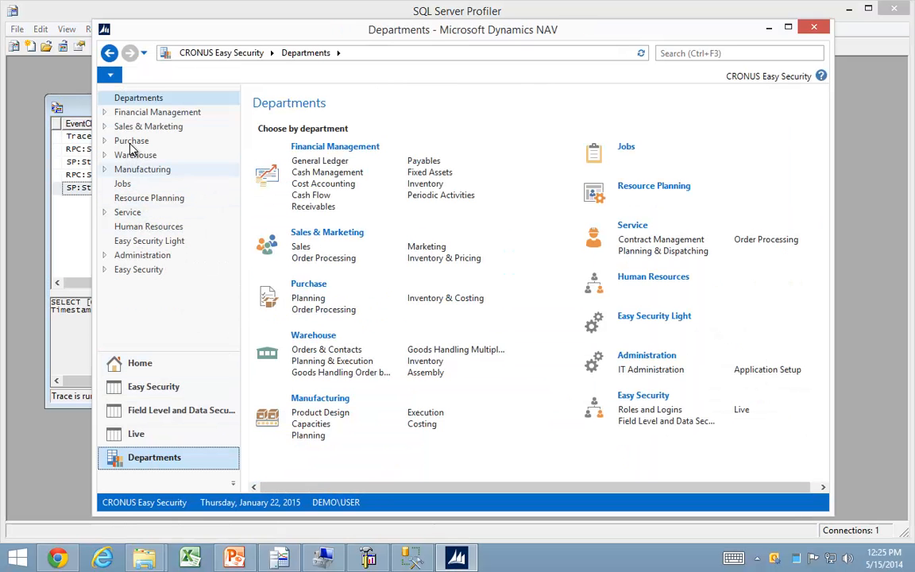
pyautogui.click(174, 127)
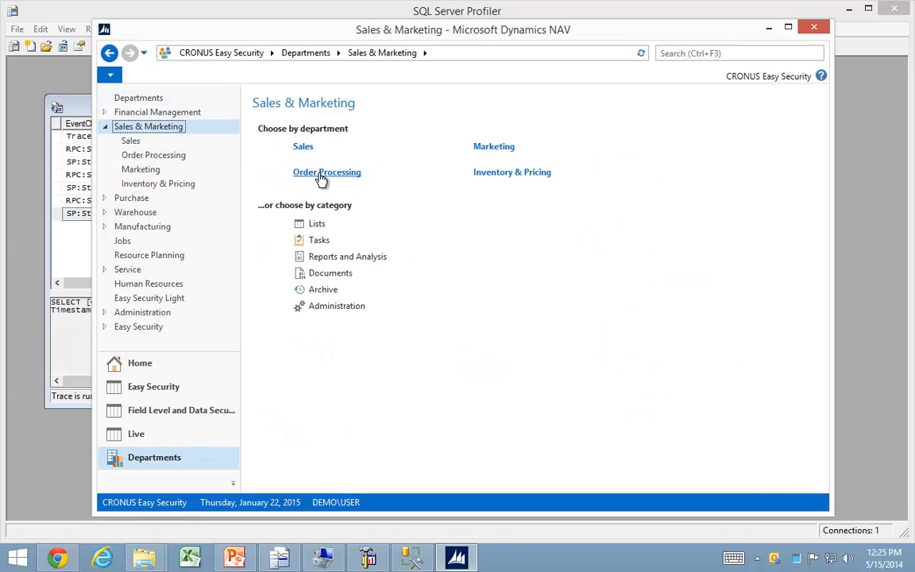
pyautogui.click(321, 175)
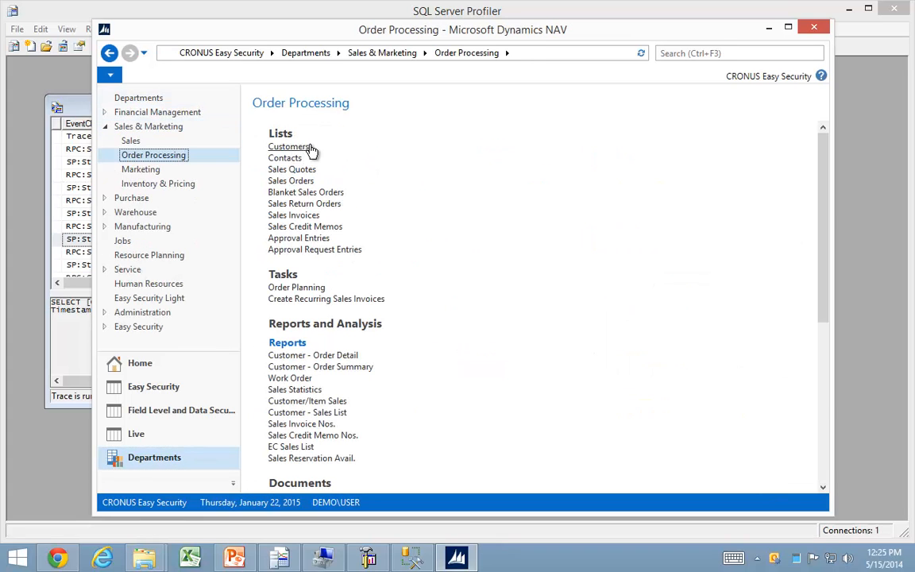
pyautogui.click(310, 150)
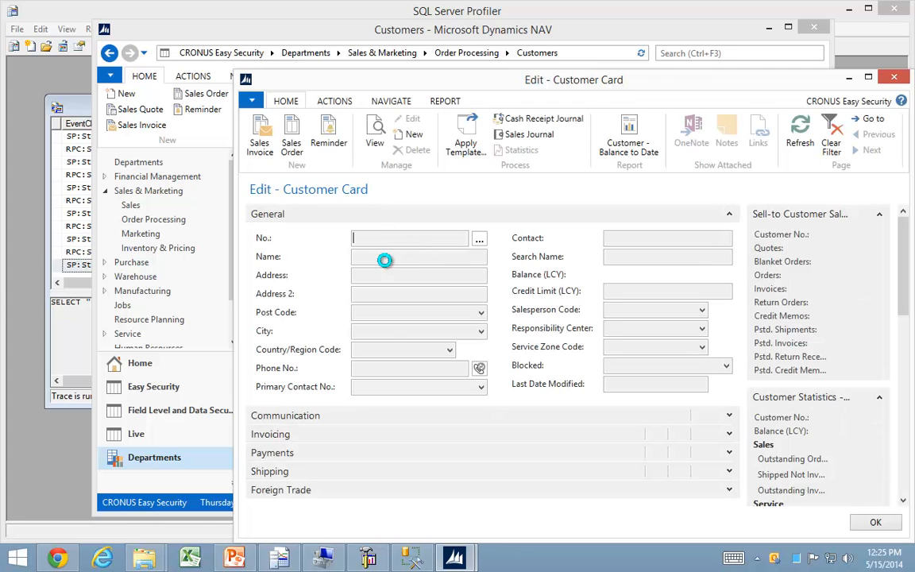
# Open the customer card of The Cannon Group PLC, set Address 2 to BBB and close the card.
pyautogui.click(387, 292)
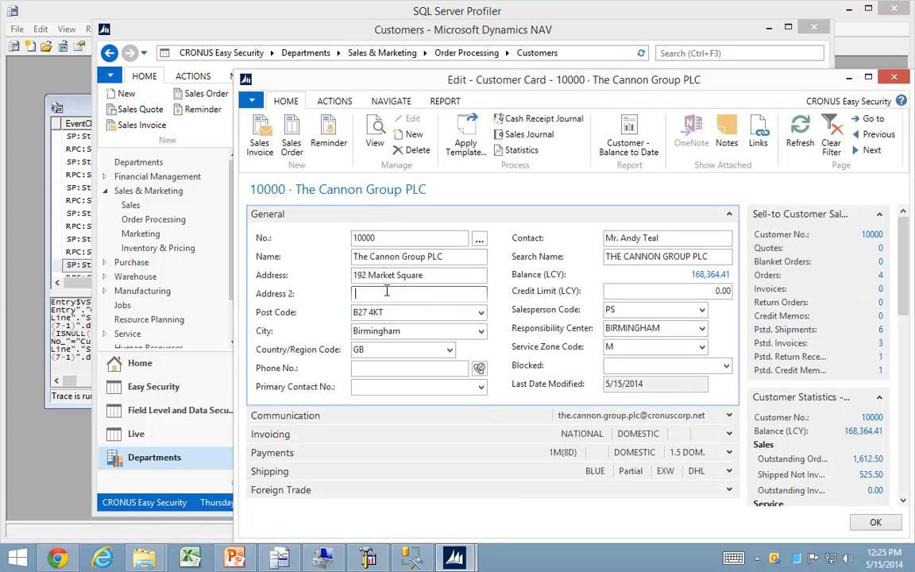
pyautogui.press('Tab')
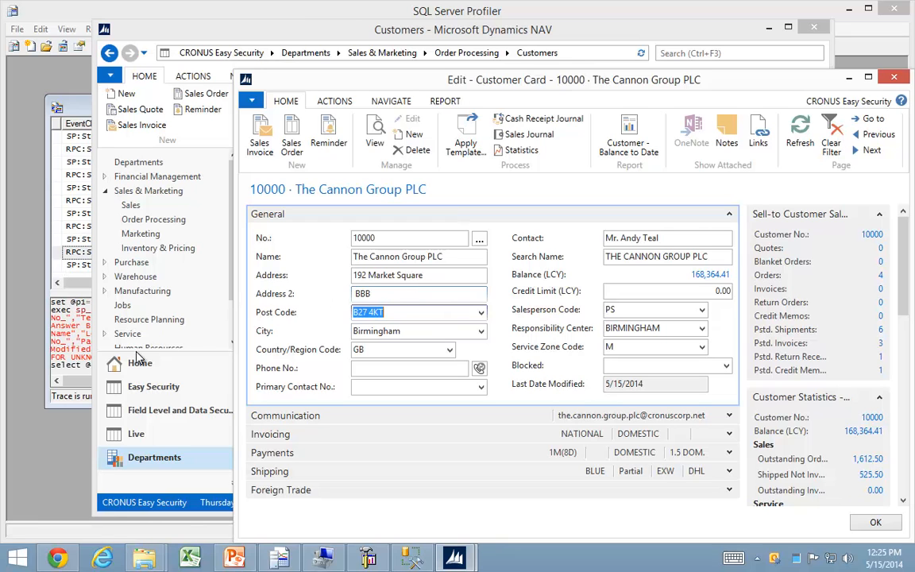
pyautogui.press('Escape')
# Switch to SQL Server Profiler and stop the running trace.
pyautogui.click(70, 401)
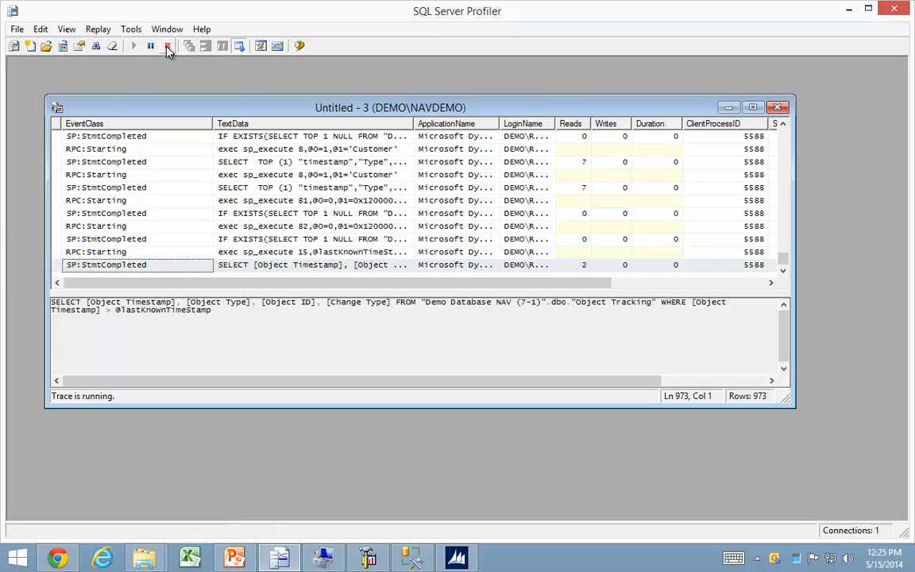
pyautogui.click(167, 47)
# Save the stopped trace as the trace XML file Edit Customer Restart.xml in the Temp folder.
pyautogui.click(17, 28)
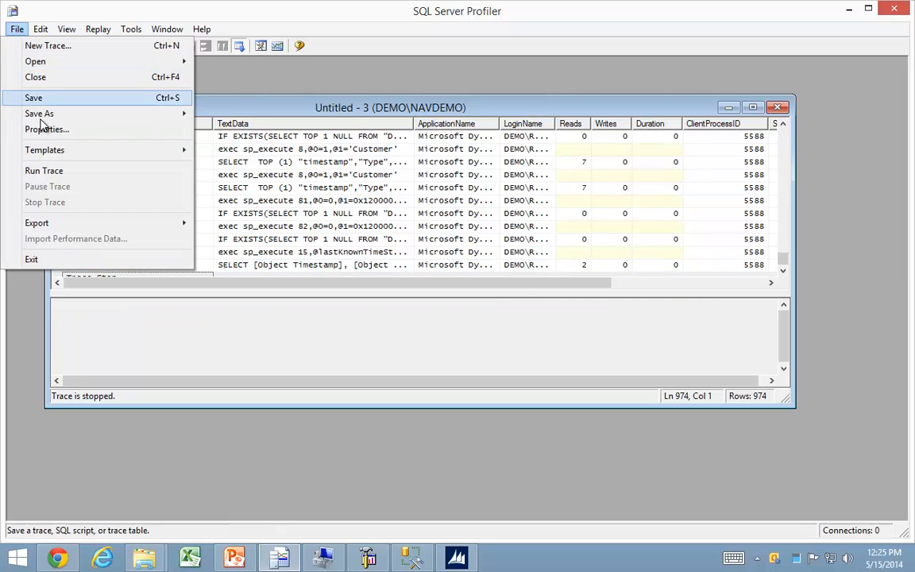
pyautogui.moveTo(46, 117)
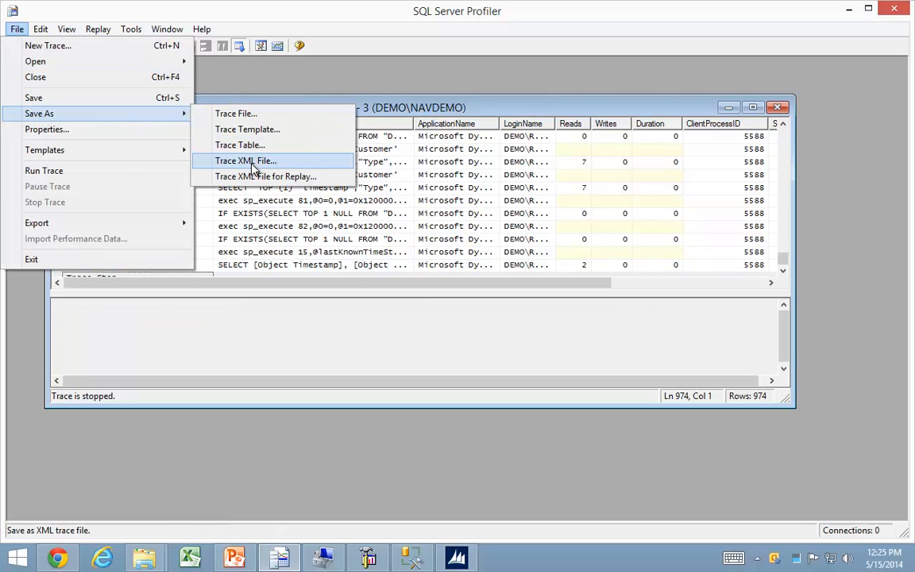
pyautogui.click(253, 163)
pyautogui.click(208, 152)
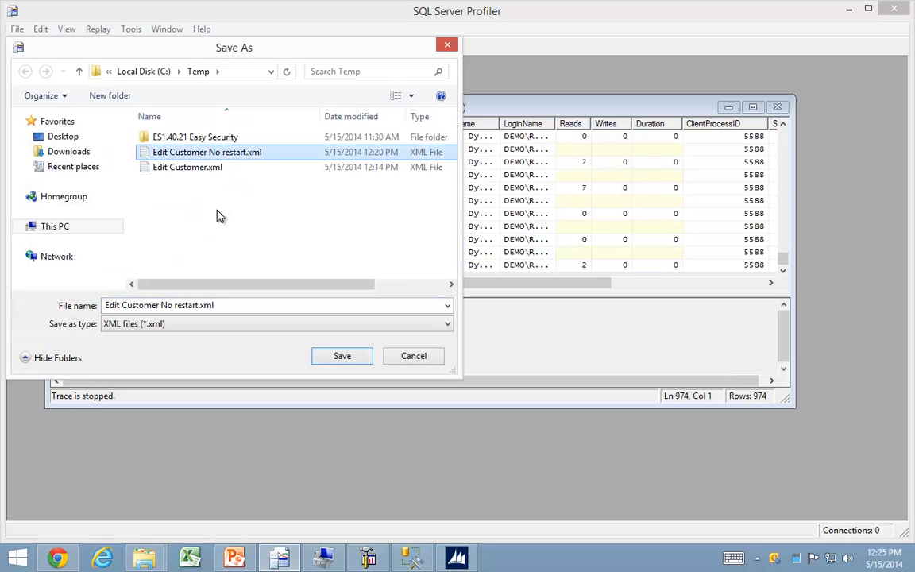
pyautogui.click(178, 304)
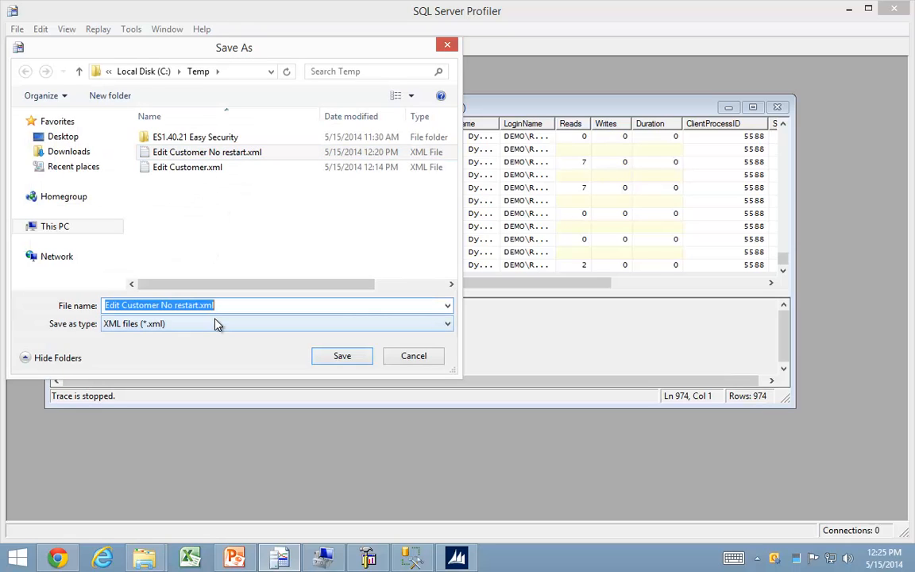
pyautogui.press('End')
pyautogui.press('Left')
pyautogui.press('Left')
pyautogui.press('Left')
pyautogui.press('Left')
pyautogui.press('Left')
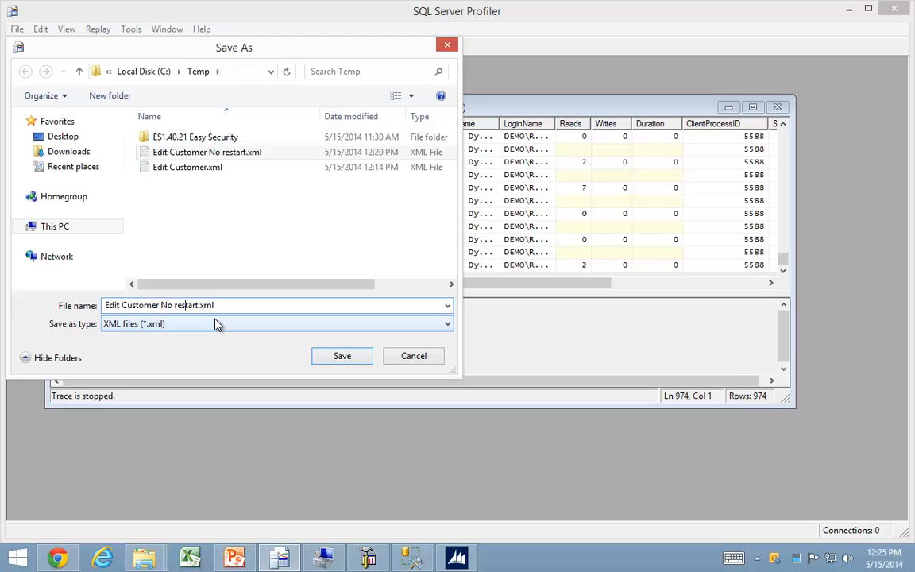
pyautogui.hotkey('shift', 'Left')
pyautogui.hotkey('shift', 'Left')
pyautogui.hotkey('shift', 'Left')
pyautogui.hotkey('shift', 'Left')
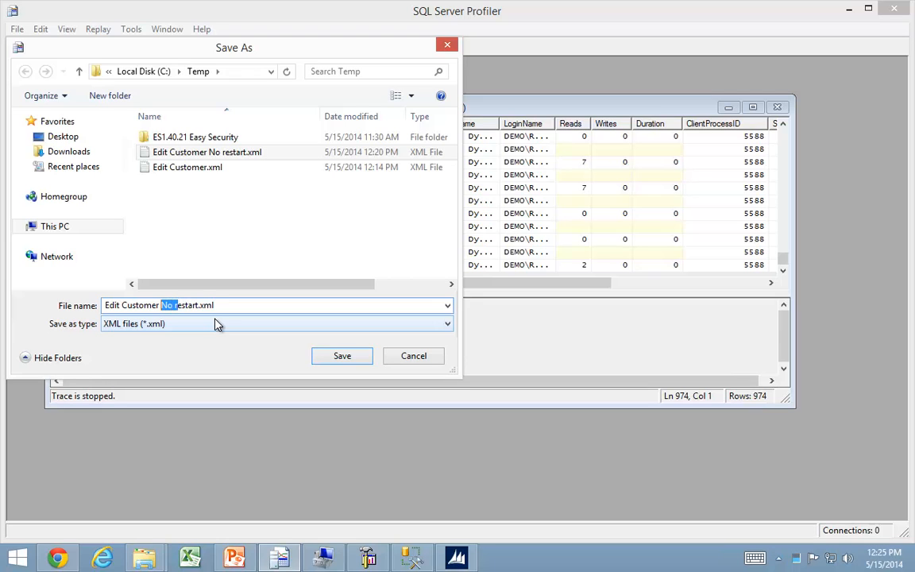
pyautogui.write('R')
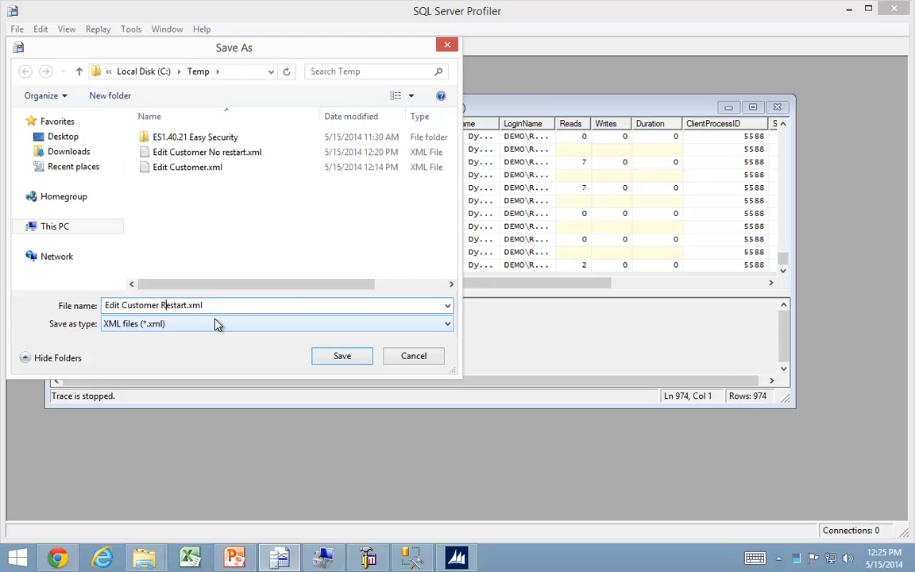
pyautogui.press('Return')
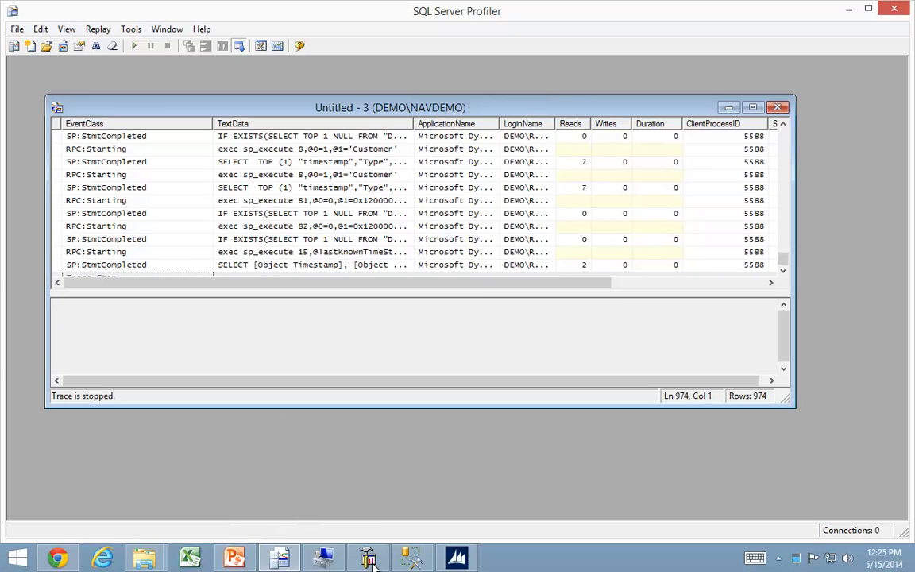
# Switch to Dynamics NAV and create a new role with Role ID Edit Customer 3 from the Roles list.
pyautogui.click(459, 558)
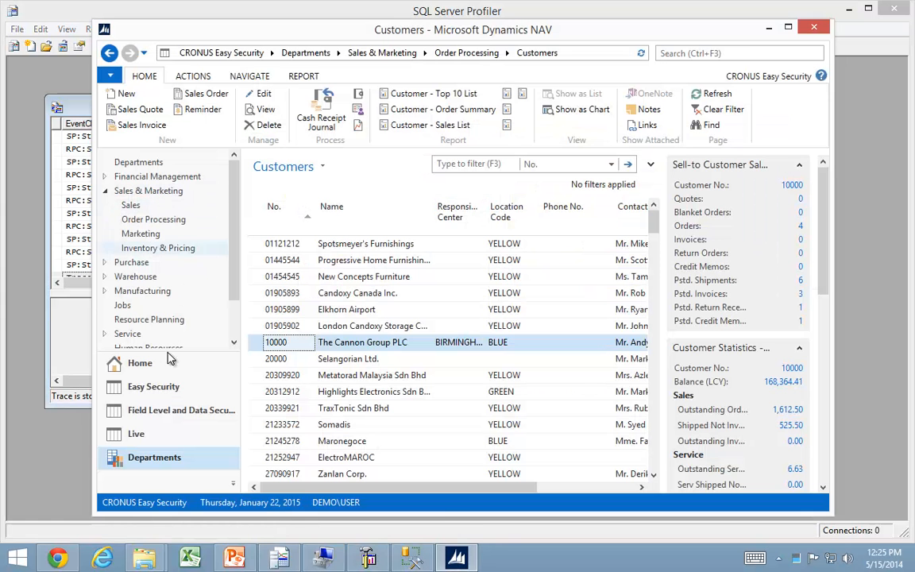
pyautogui.click(135, 360)
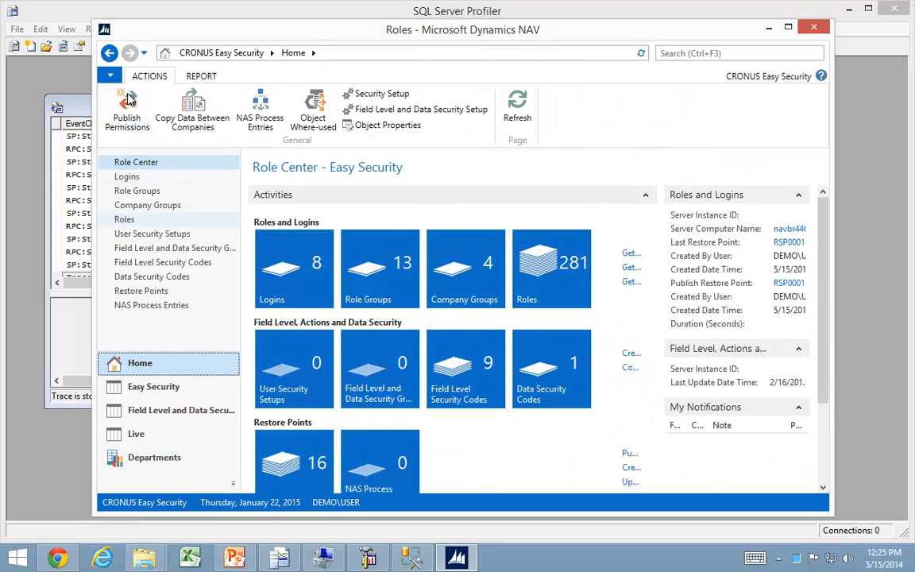
pyautogui.click(119, 110)
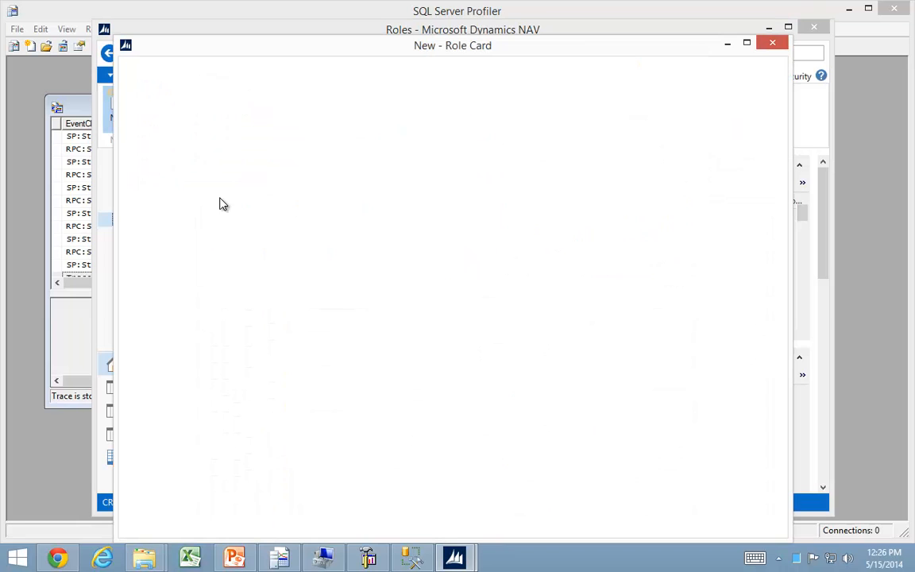
pyautogui.write('Edit Customer ')
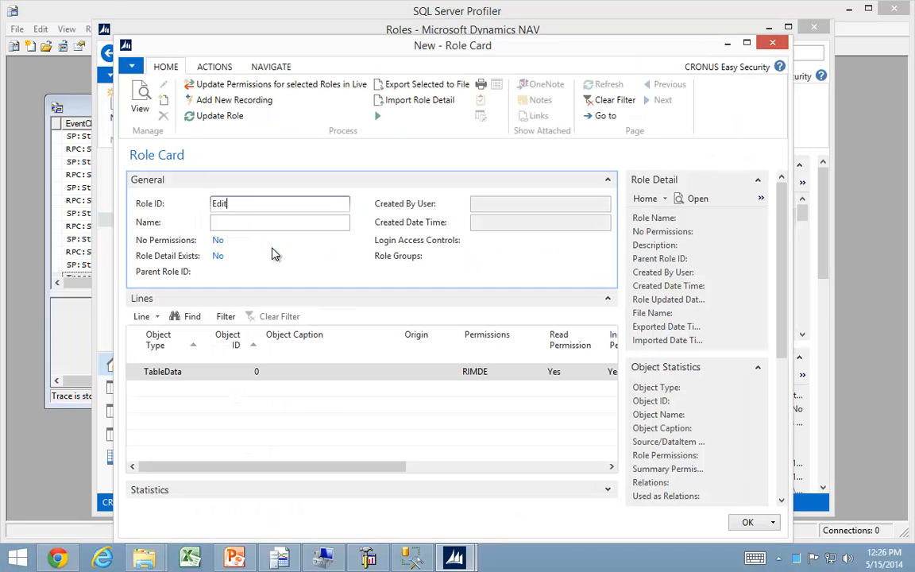
pyautogui.write('3')
pyautogui.press('Tab')
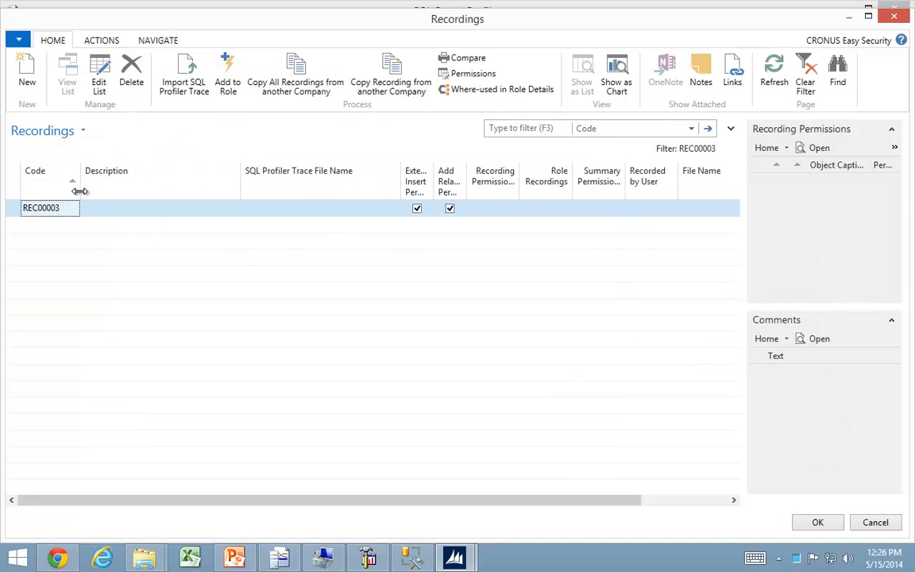
# Import the SQL Profiler trace Edit Customer Restart.xml into the role's new recording, allowing the file dialog component for this session and including all trace clients.
pyautogui.click(198, 97)
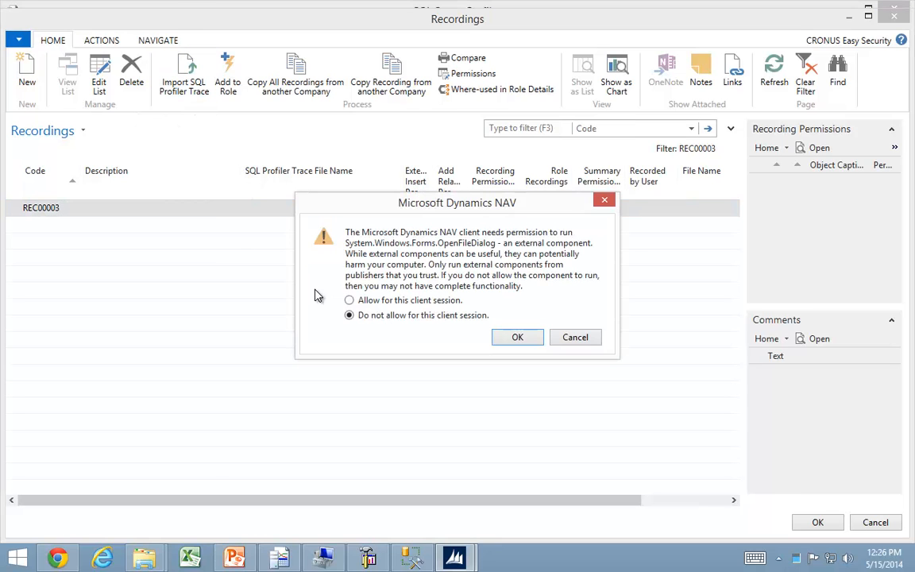
pyautogui.press('Up')
pyautogui.click(524, 339)
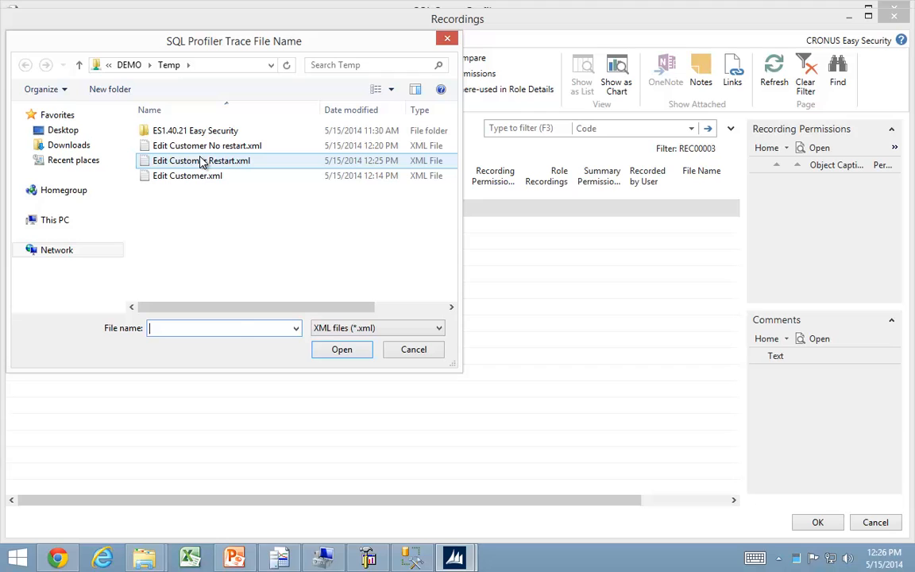
pyautogui.click(201, 162)
pyautogui.moveTo(225, 305); pyautogui.dragTo(340, 315)
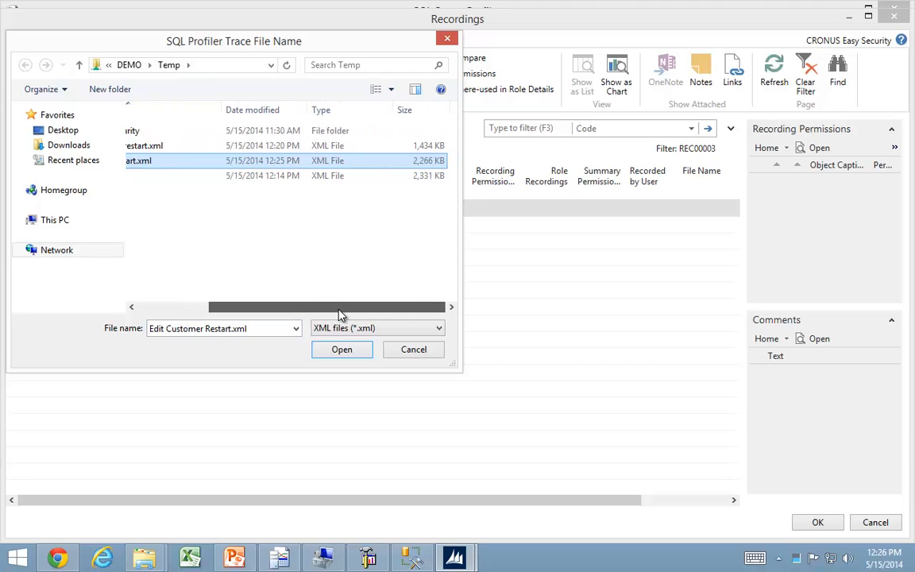
pyautogui.click(337, 352)
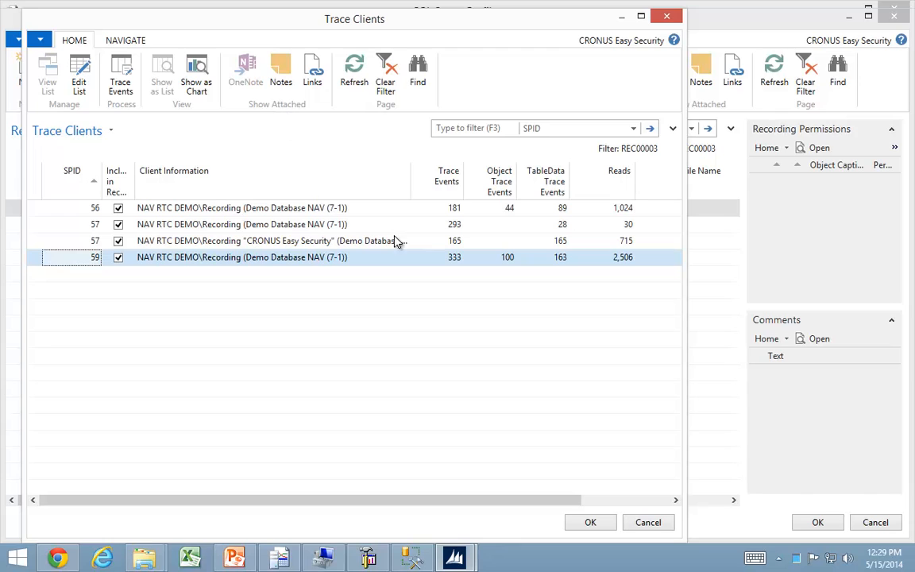
pyautogui.click(592, 523)
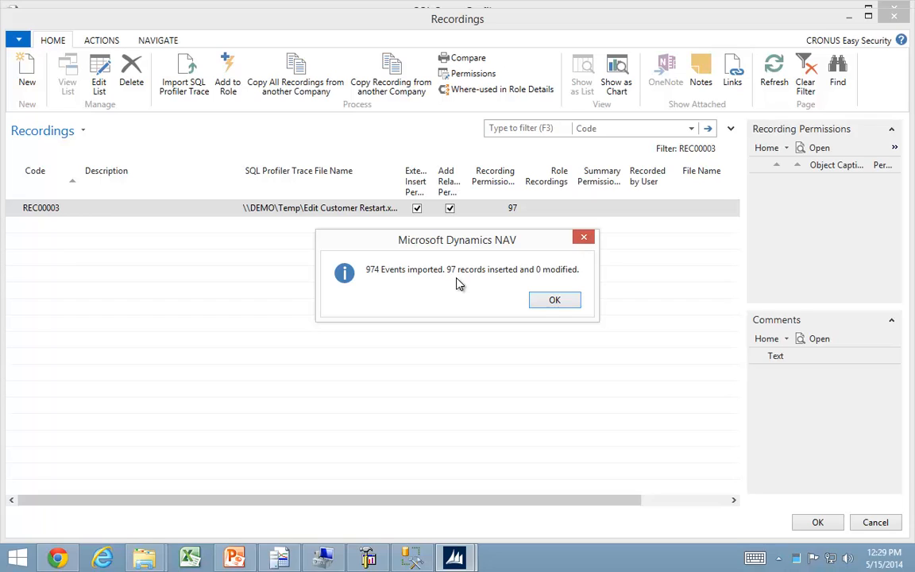
pyautogui.click(558, 302)
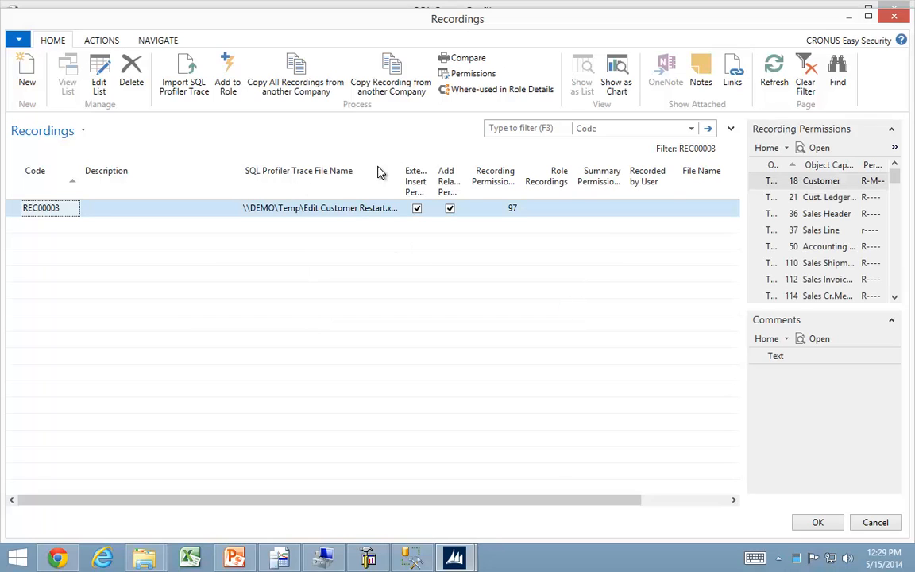
pyautogui.click(826, 530)
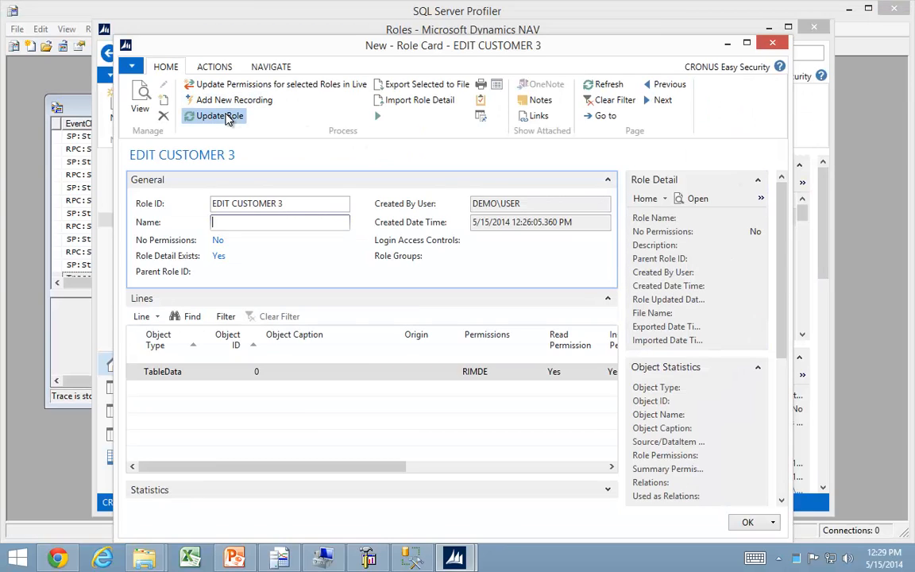
# Update the role EDIT CUSTOMER 3 from its recording and close the role card.
pyautogui.click(226, 117)
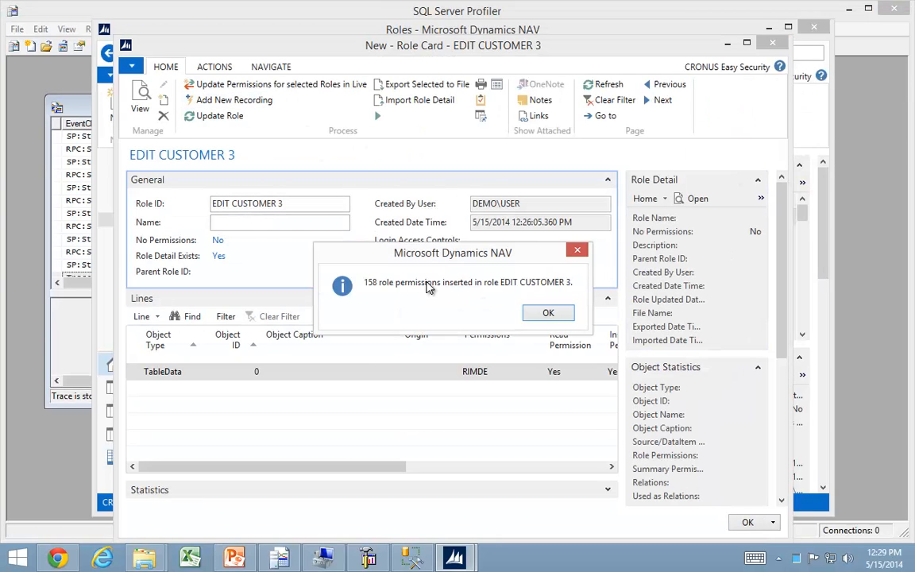
pyautogui.press('Return')
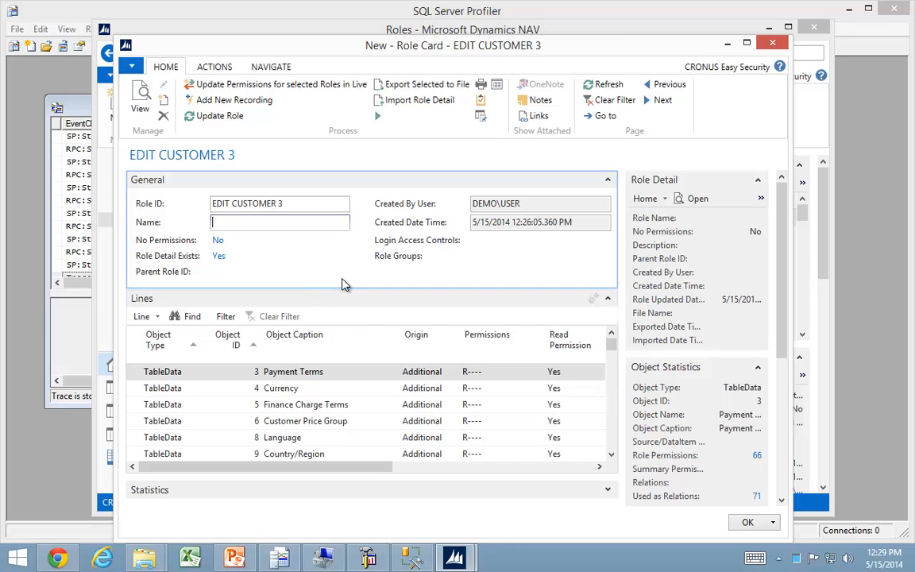
pyautogui.press('Escape')
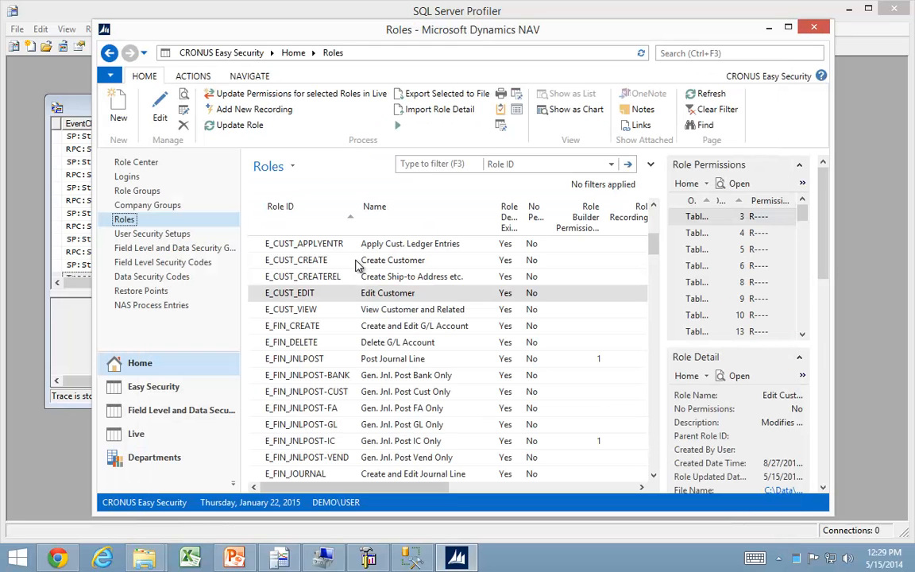
# Open the SQL Object Names list under Roles and Logins in the Easy Security department.
pyautogui.click(149, 461)
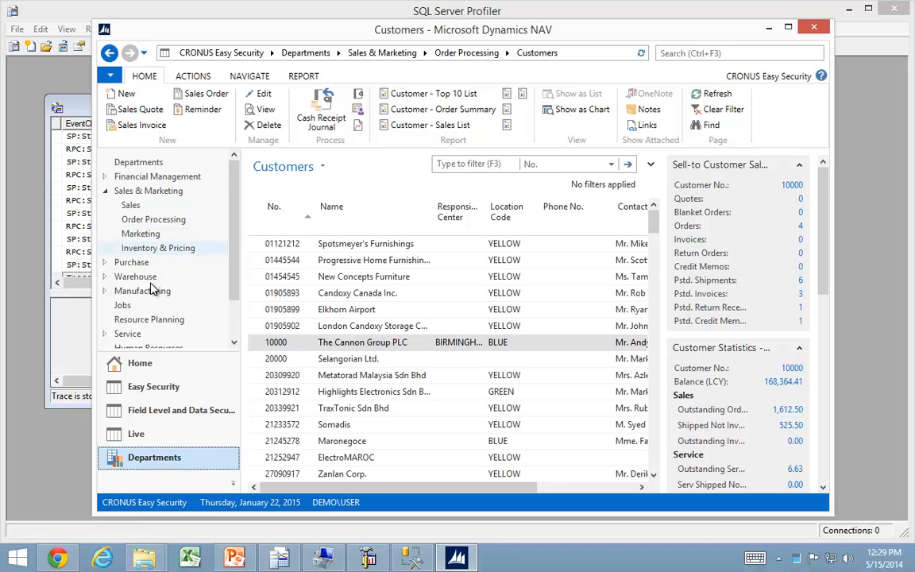
pyautogui.scroll(-3, 214, 301)
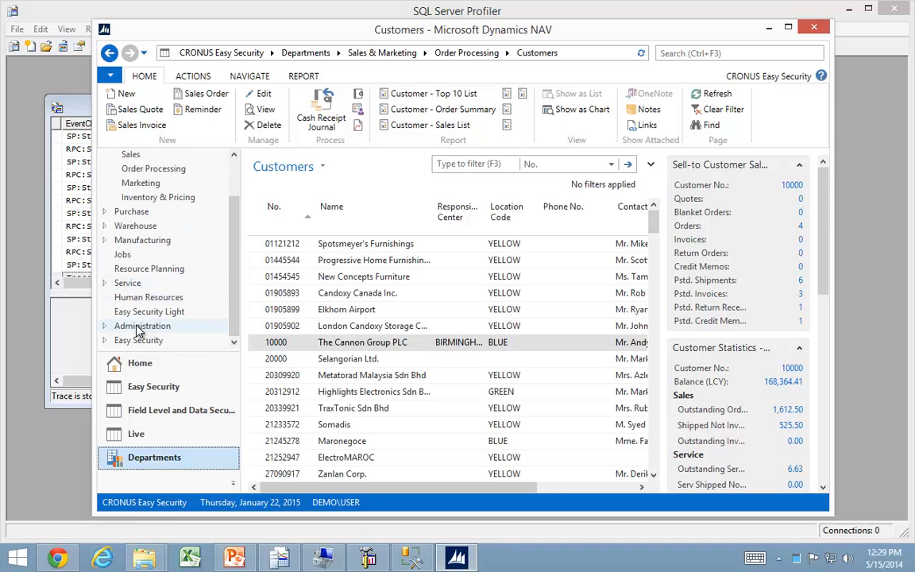
pyautogui.click(133, 340)
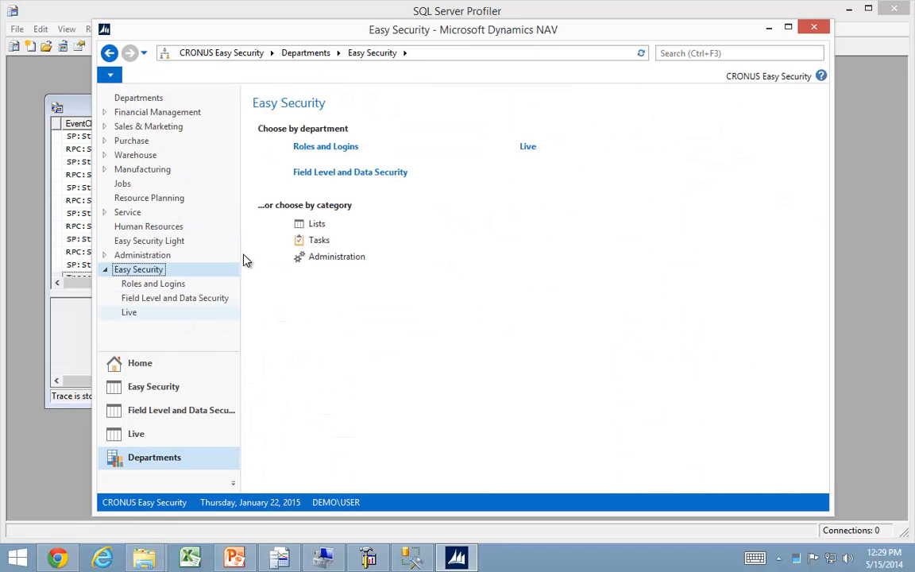
pyautogui.click(325, 149)
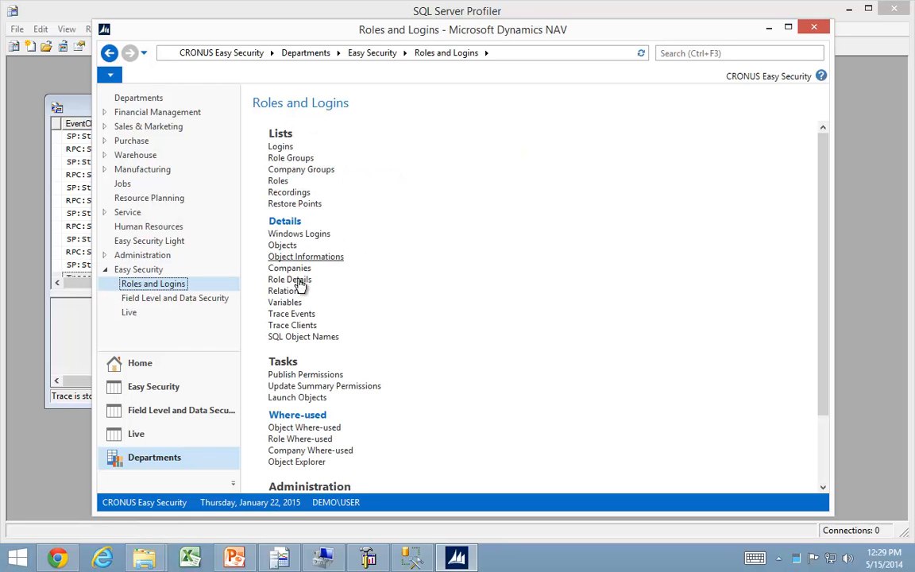
pyautogui.click(301, 340)
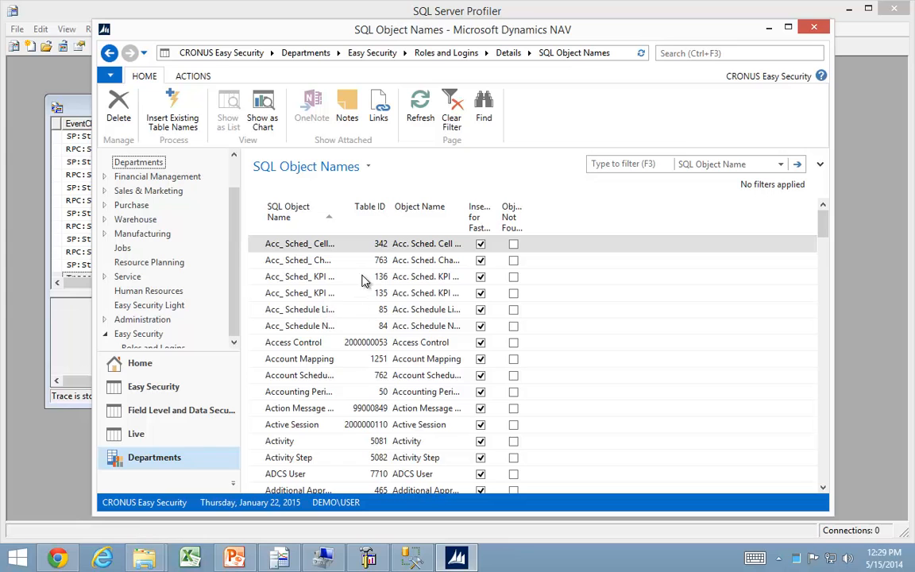
# Insert the existing table names into the SQL Object Names list and widen the SQL Object Name column to show full names.
pyautogui.scroll(-8, 369, 381)
pyautogui.scroll(-10, 379, 381)
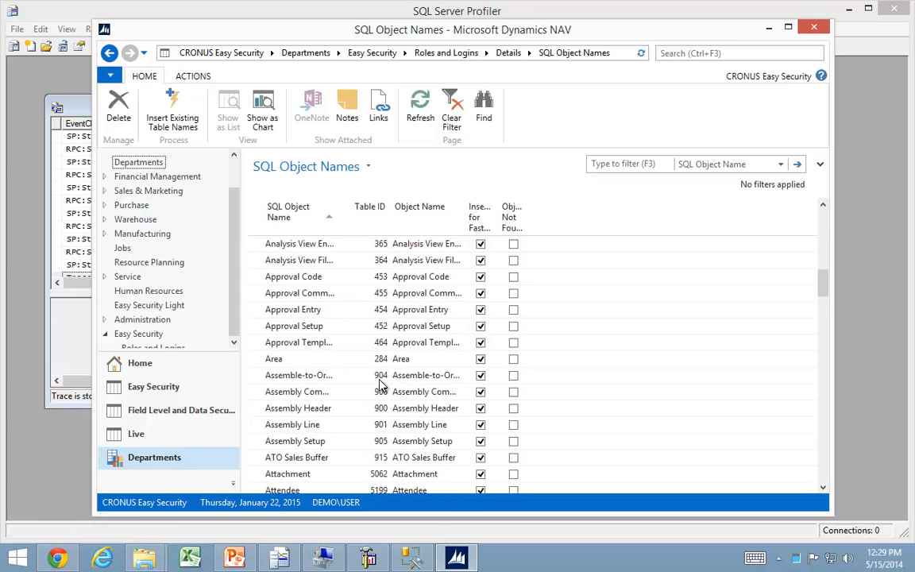
pyautogui.scroll(12, 347, 362)
pyautogui.click(187, 115)
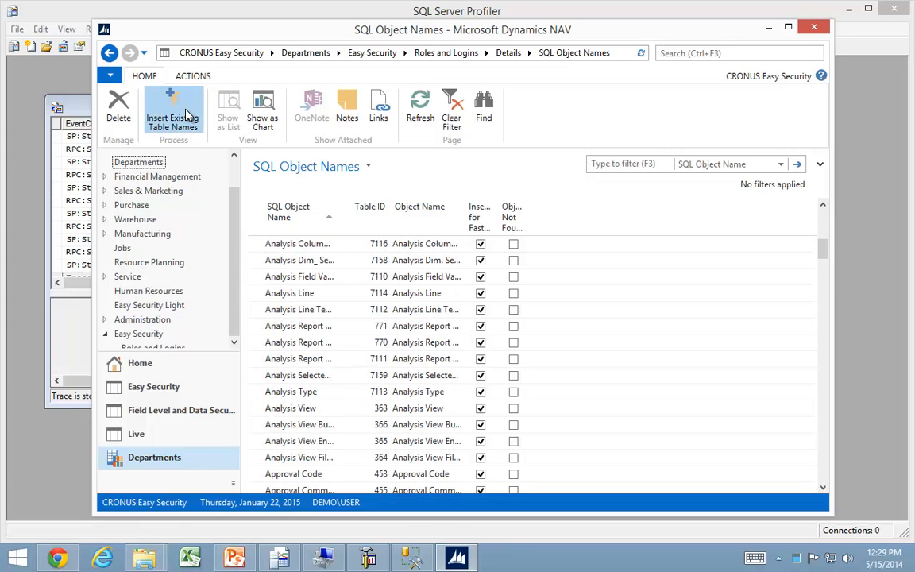
pyautogui.click(506, 294)
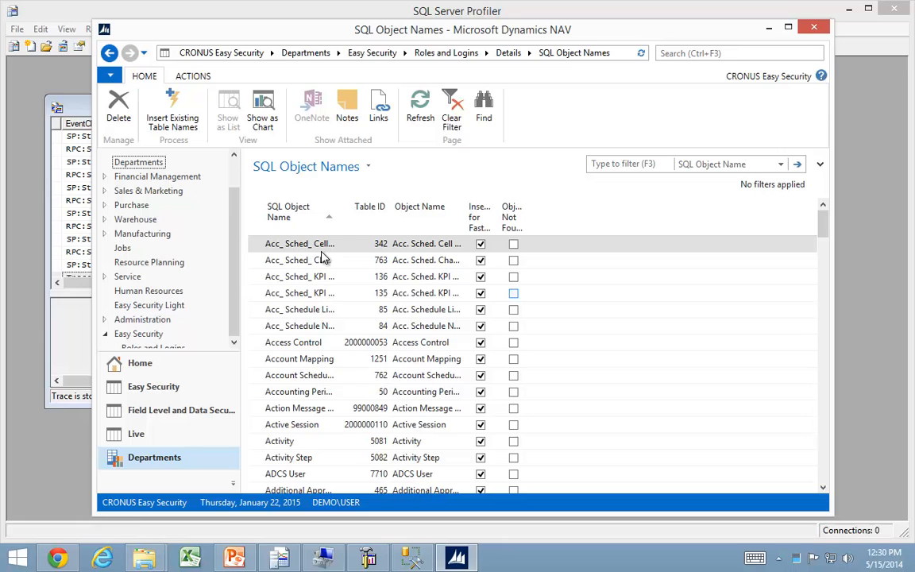
pyautogui.moveTo(338, 220); pyautogui.dragTo(417, 220)
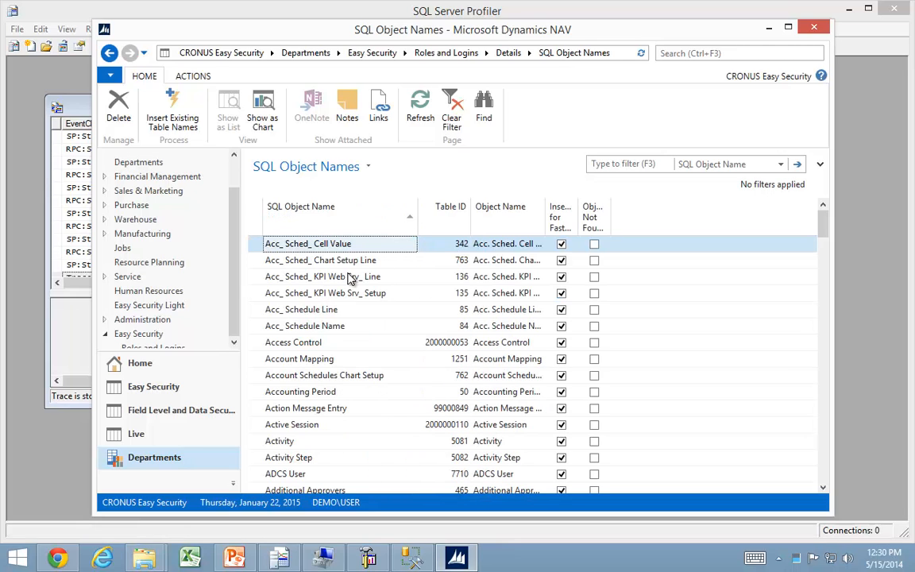